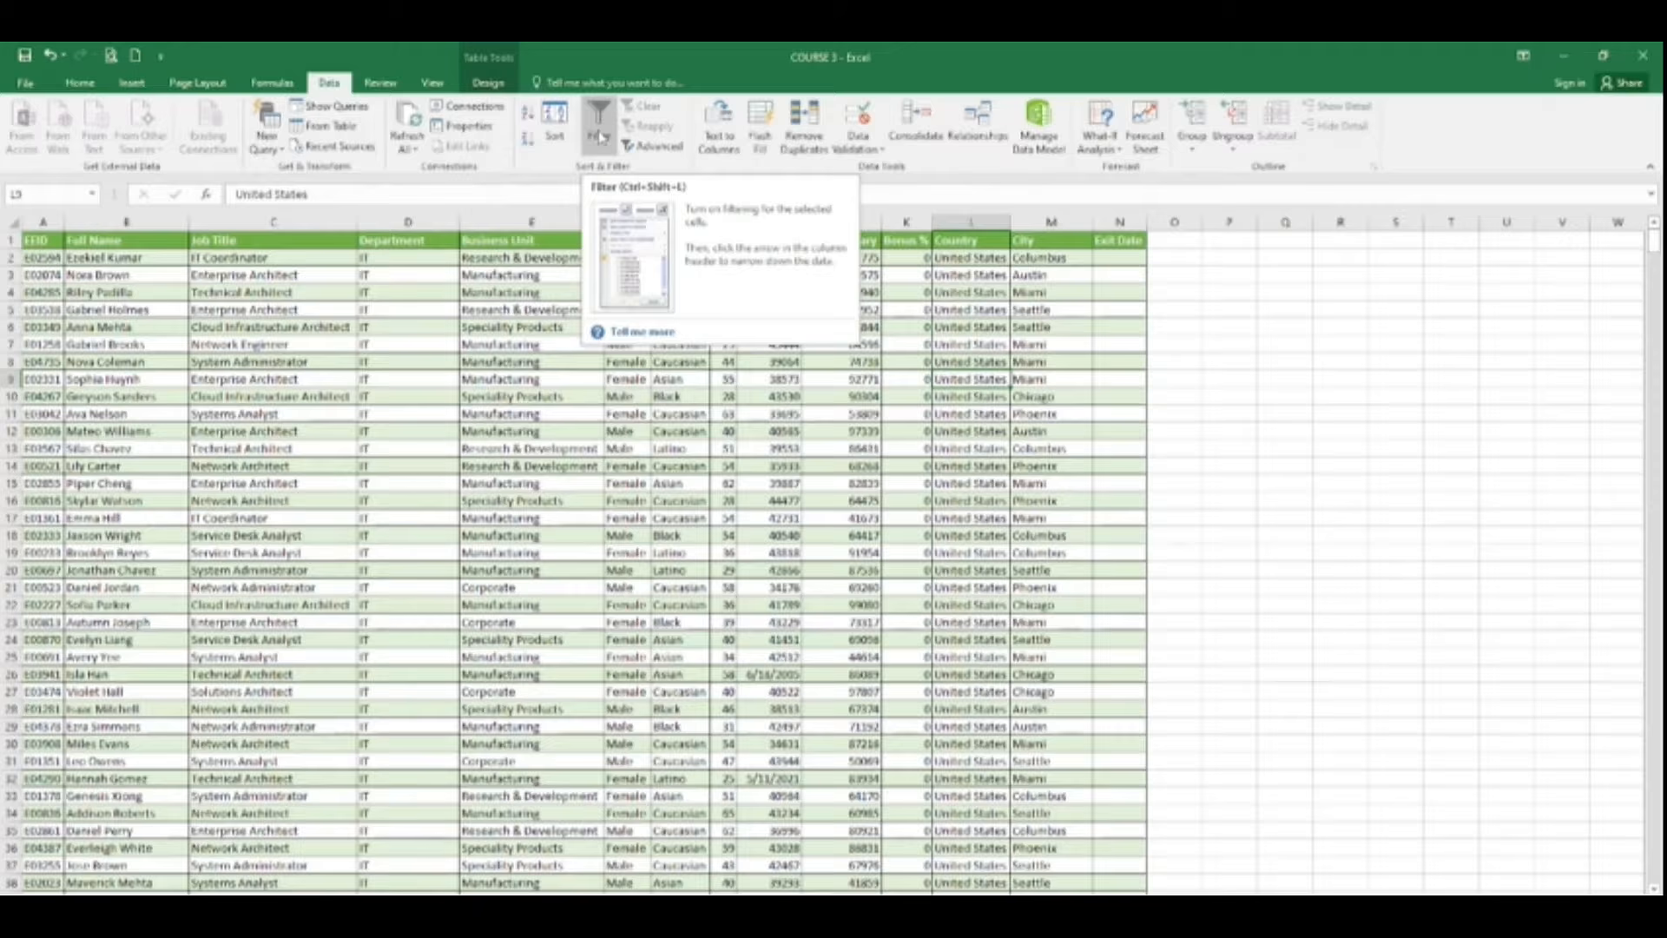
left_click(842, 445)
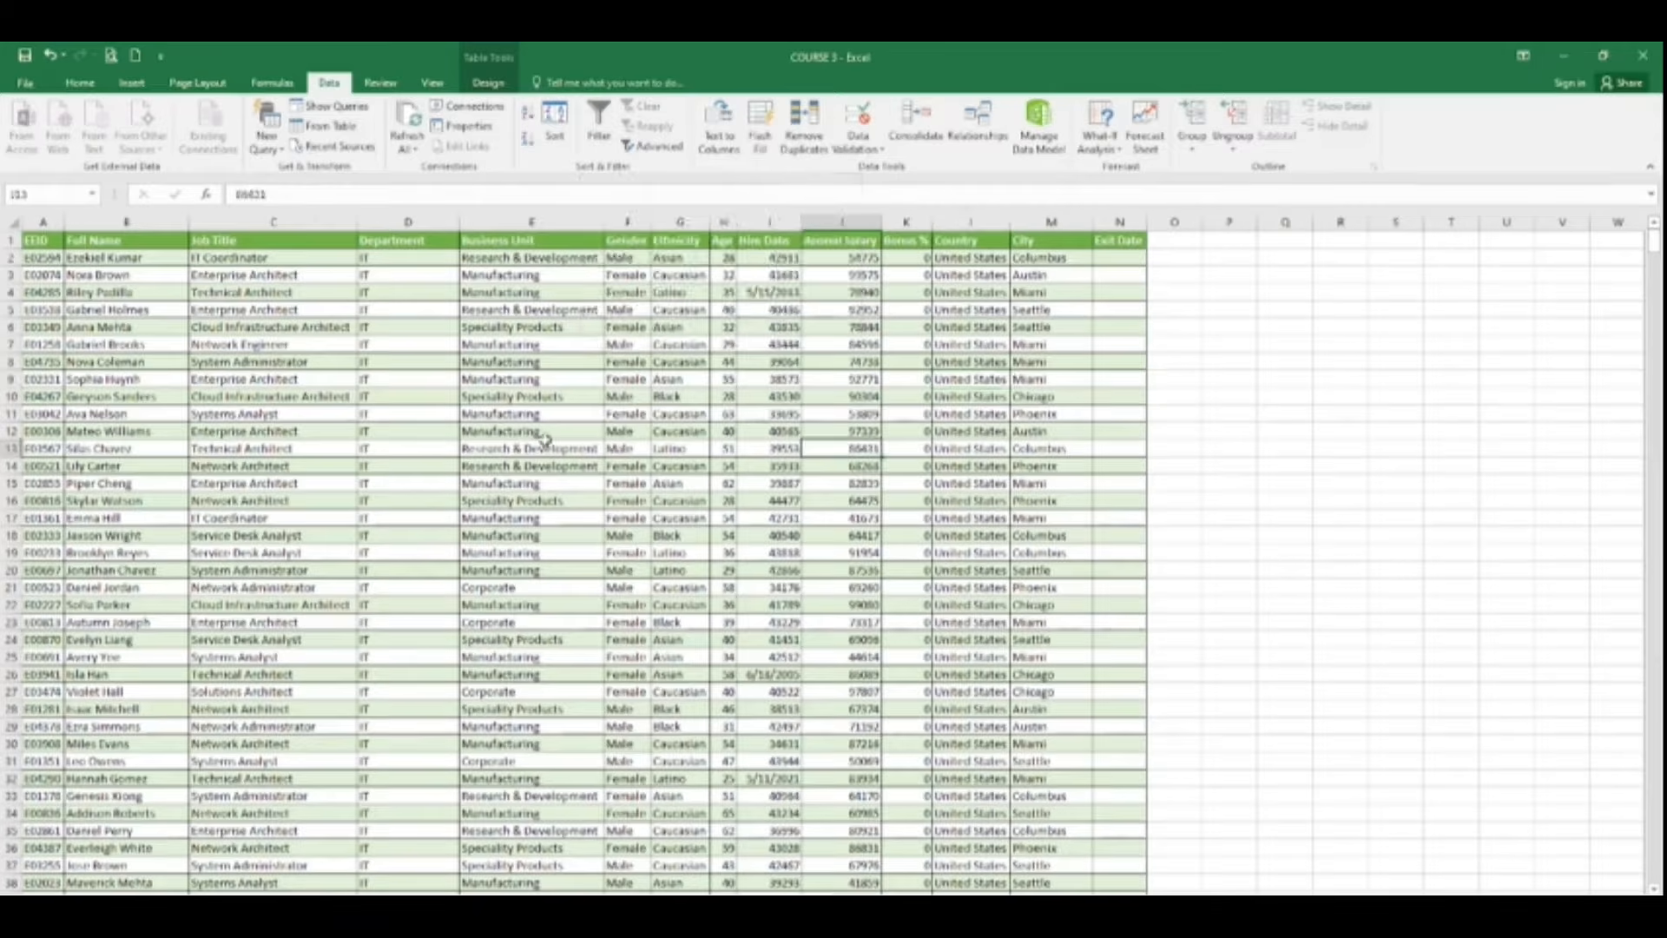
left_click(450, 428)
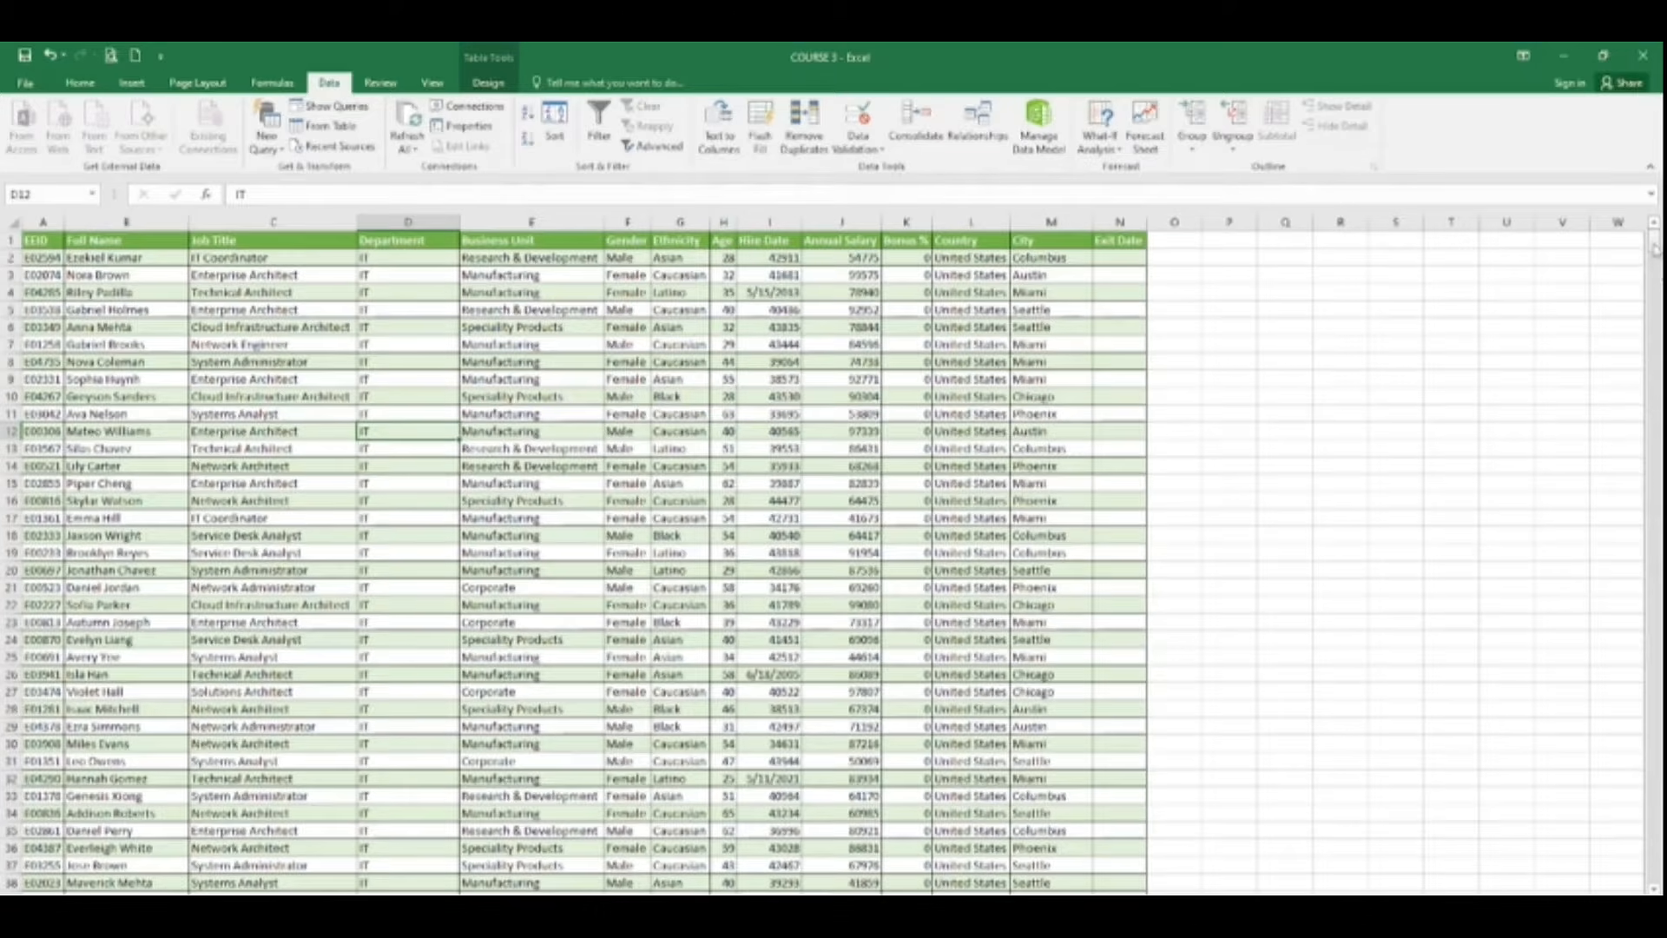
mouse_move(1655, 248)
left_mouse_down()
mouse_move(1655, 469)
mouse_move(1655, 247)
left_mouse_up()
left_click(44, 243)
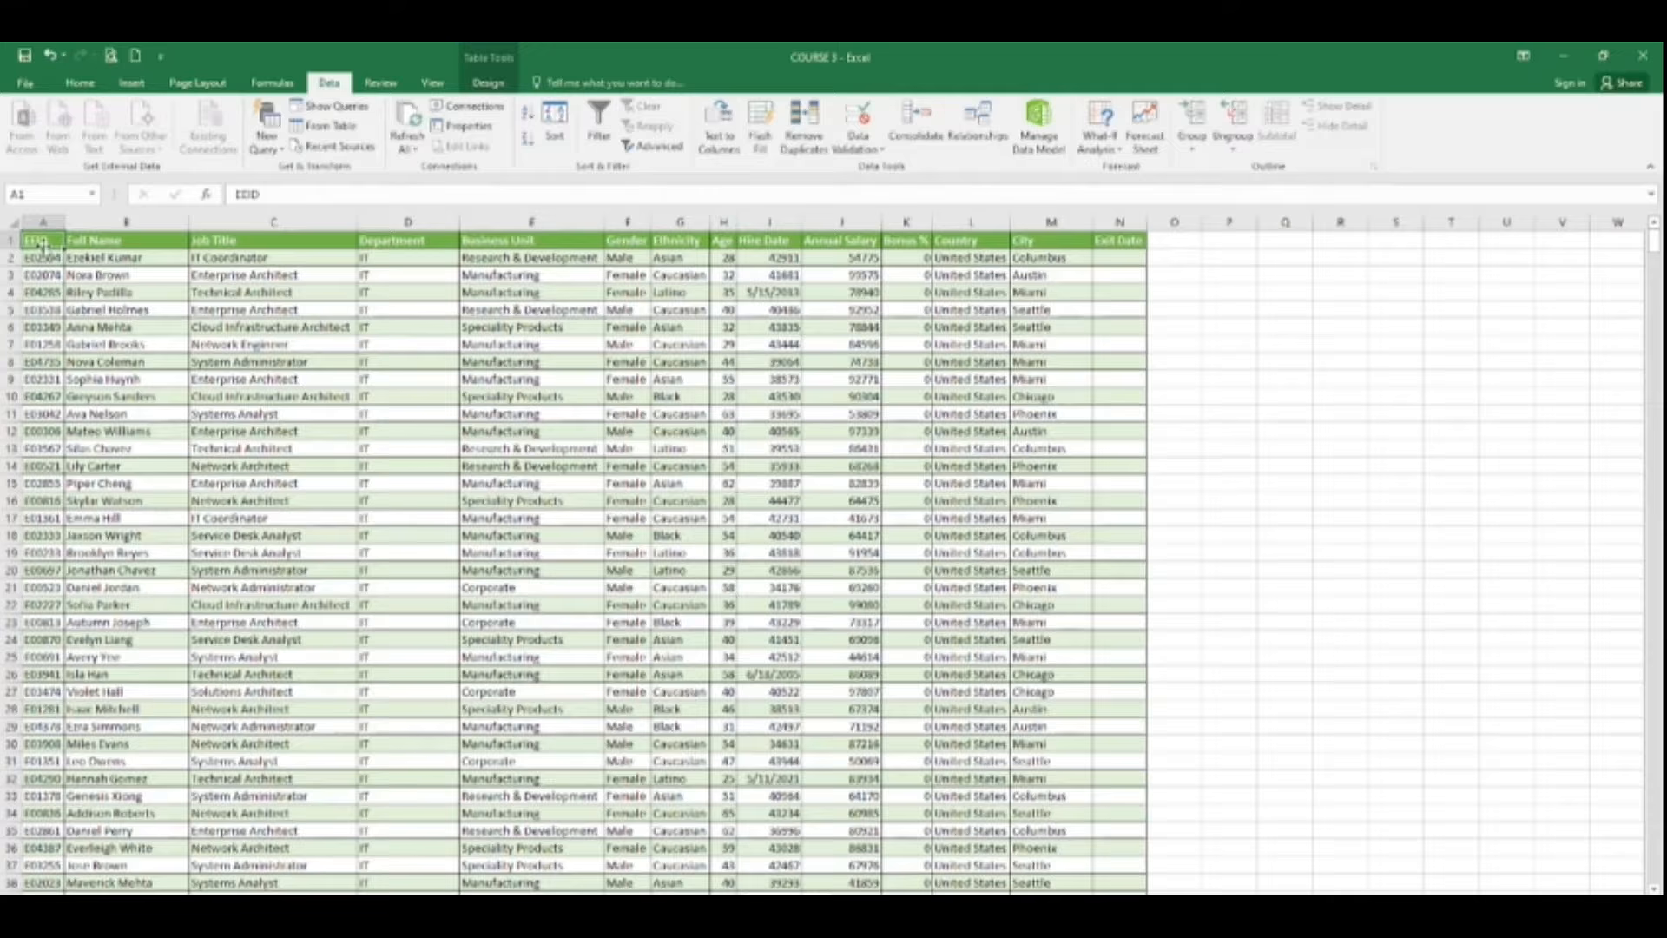
left_click(132, 83)
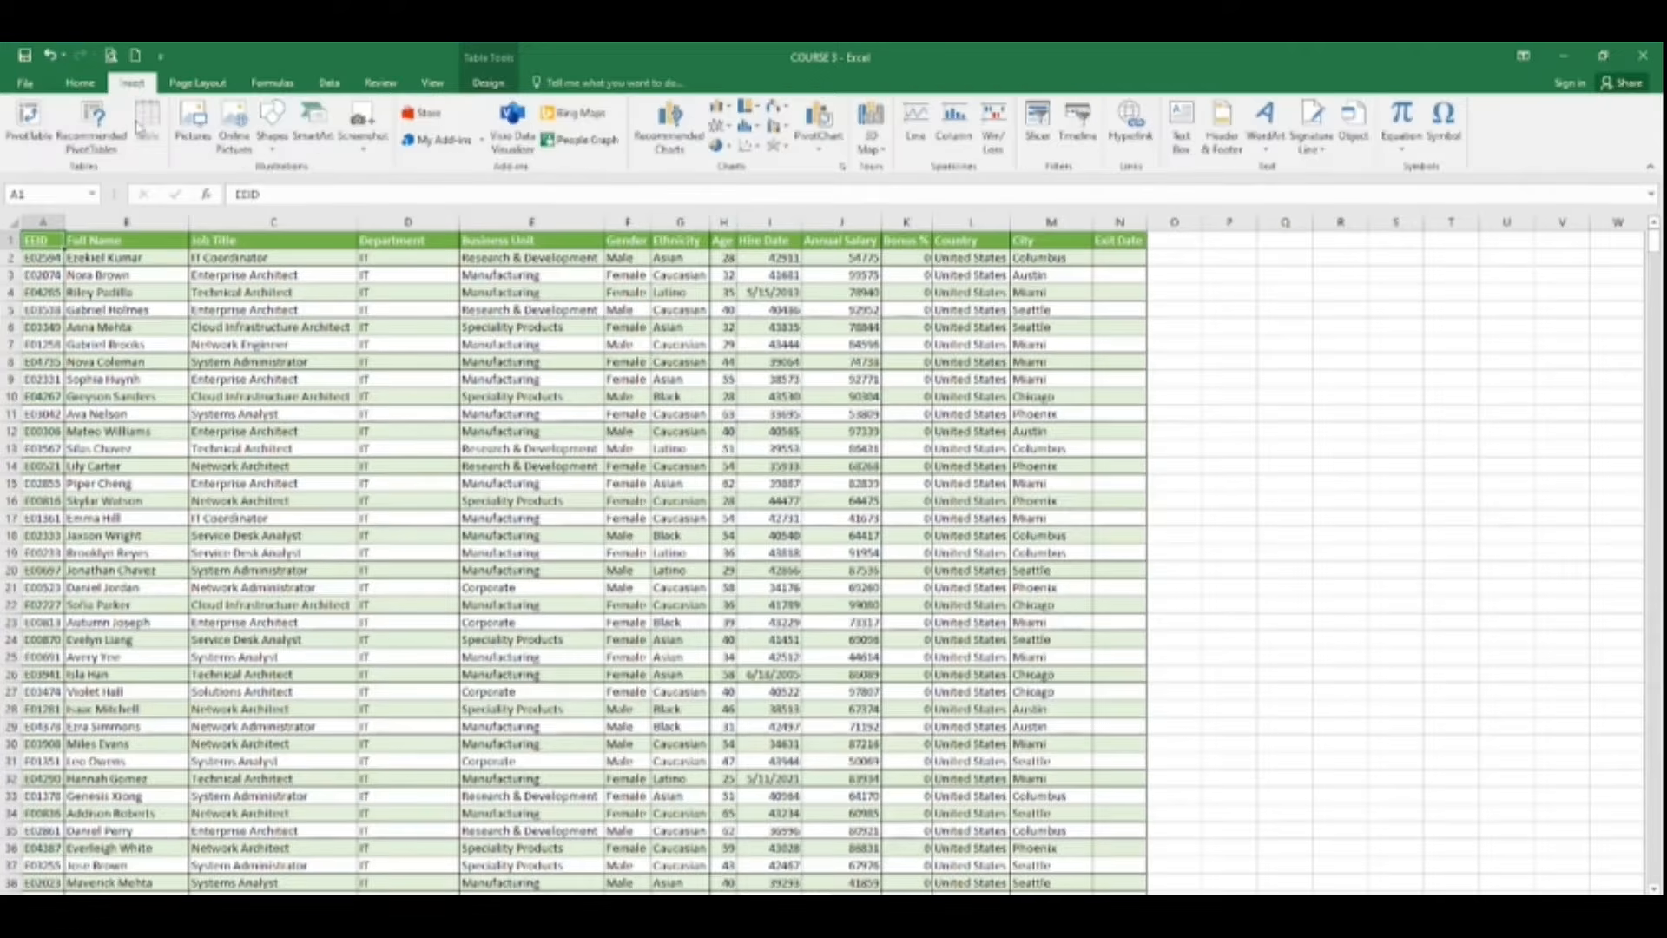
left_click(347, 380)
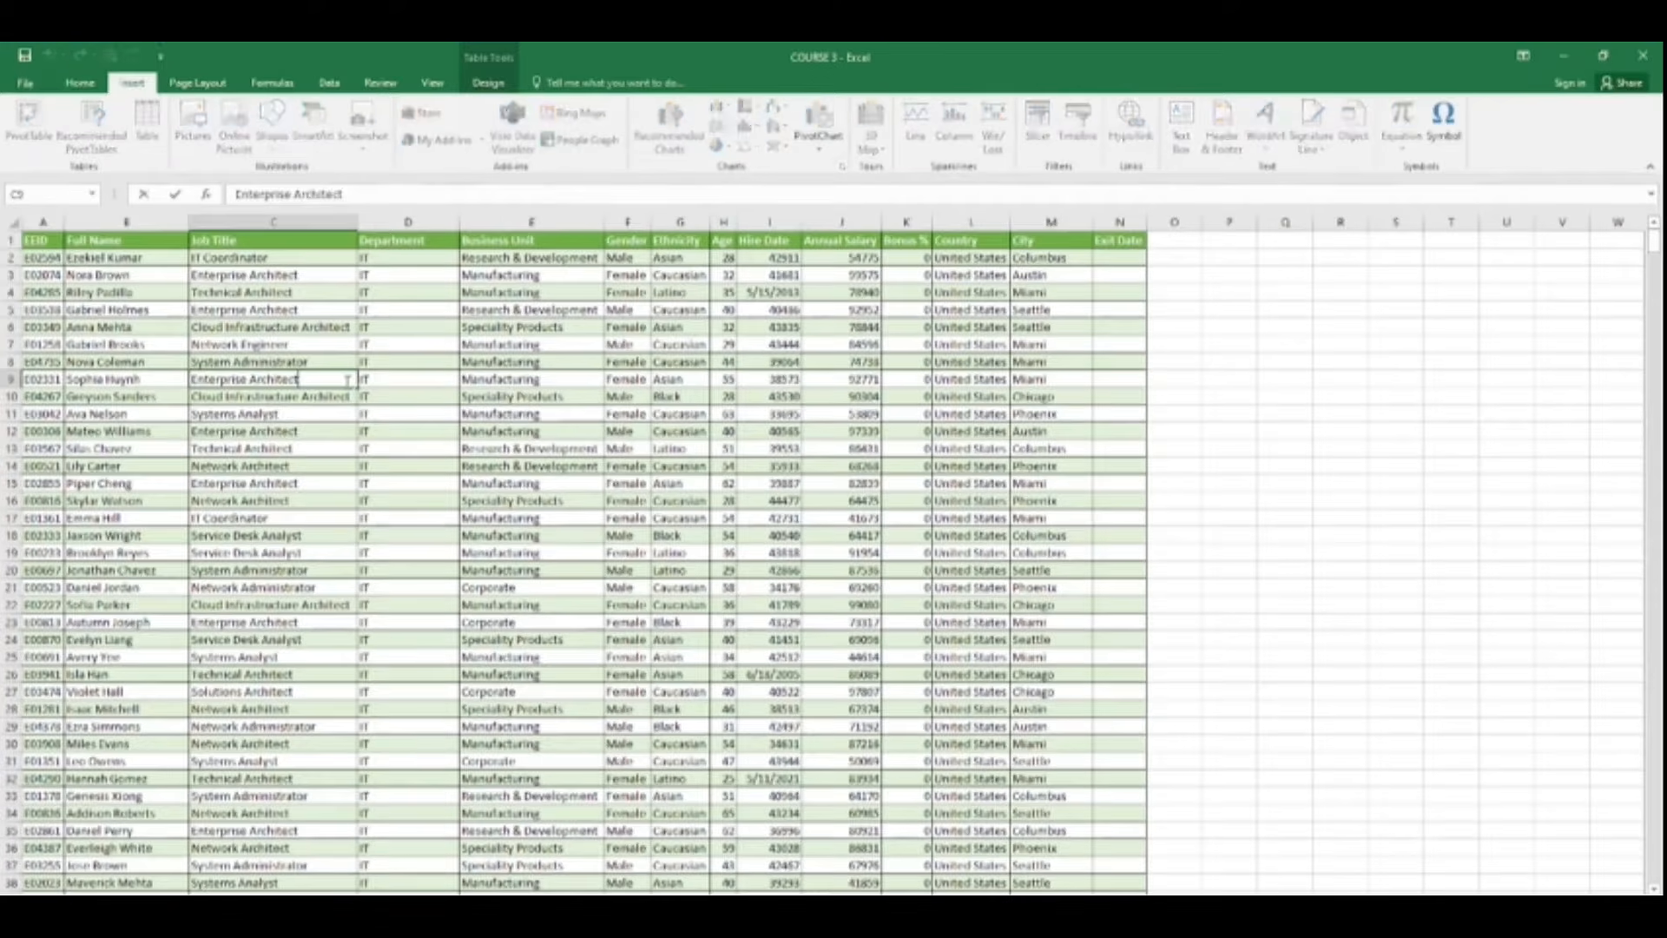
left_click(471, 503)
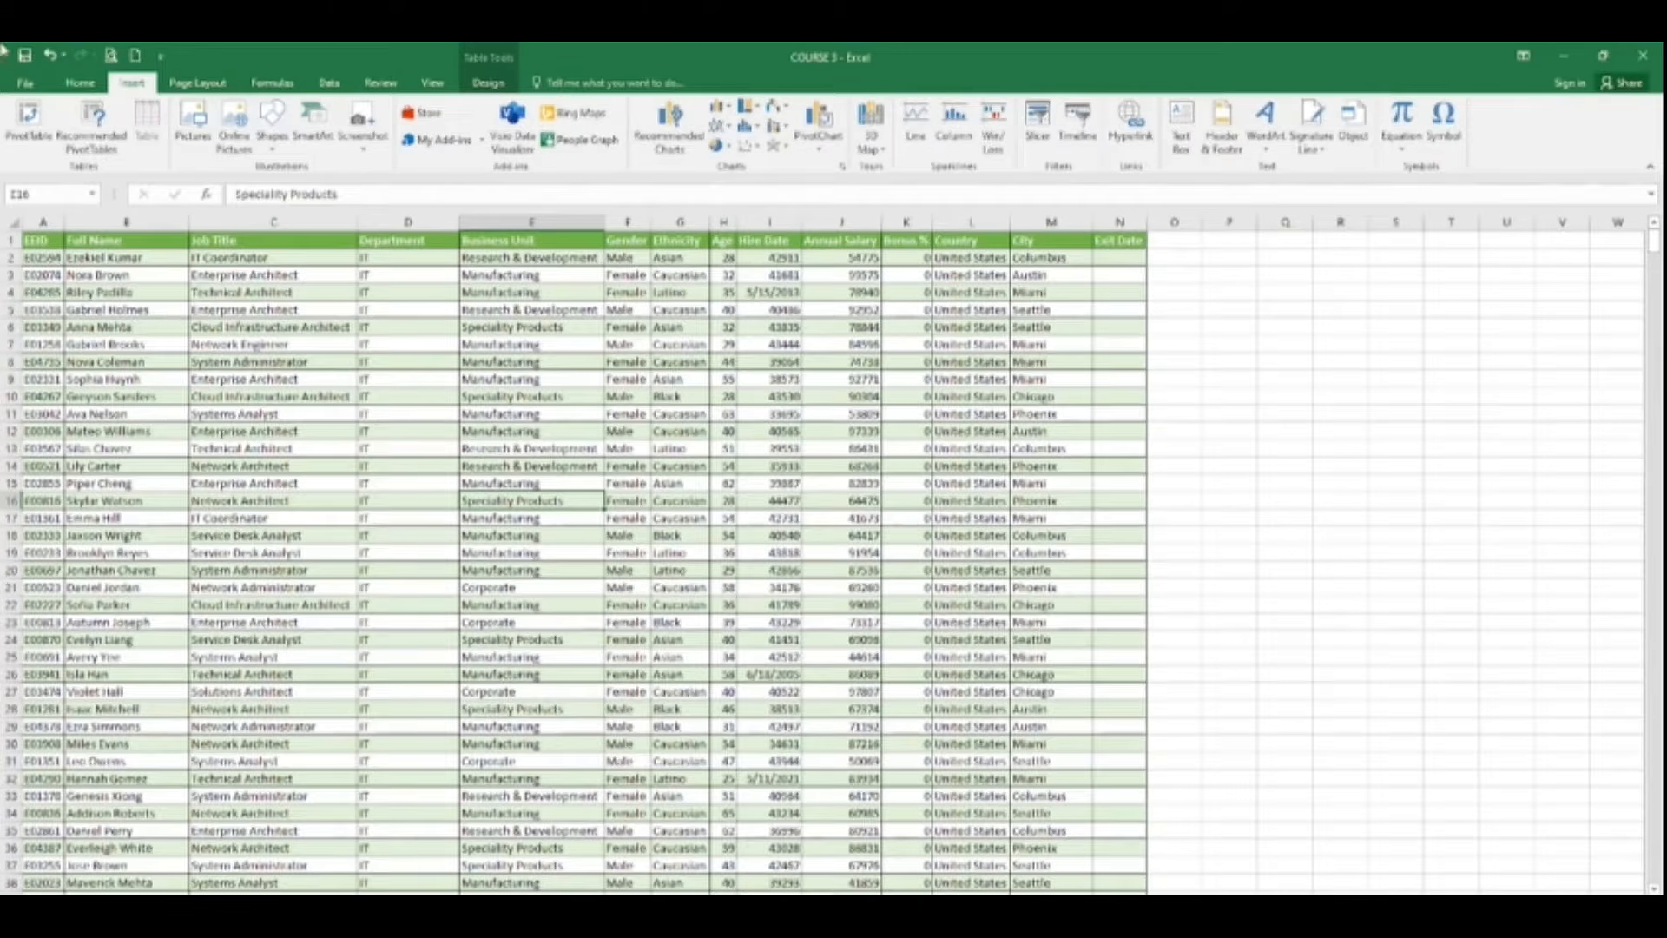
Clear the formats from the entire employee data range, from the EEID header in A1 to the last used cell
left_click(80, 83)
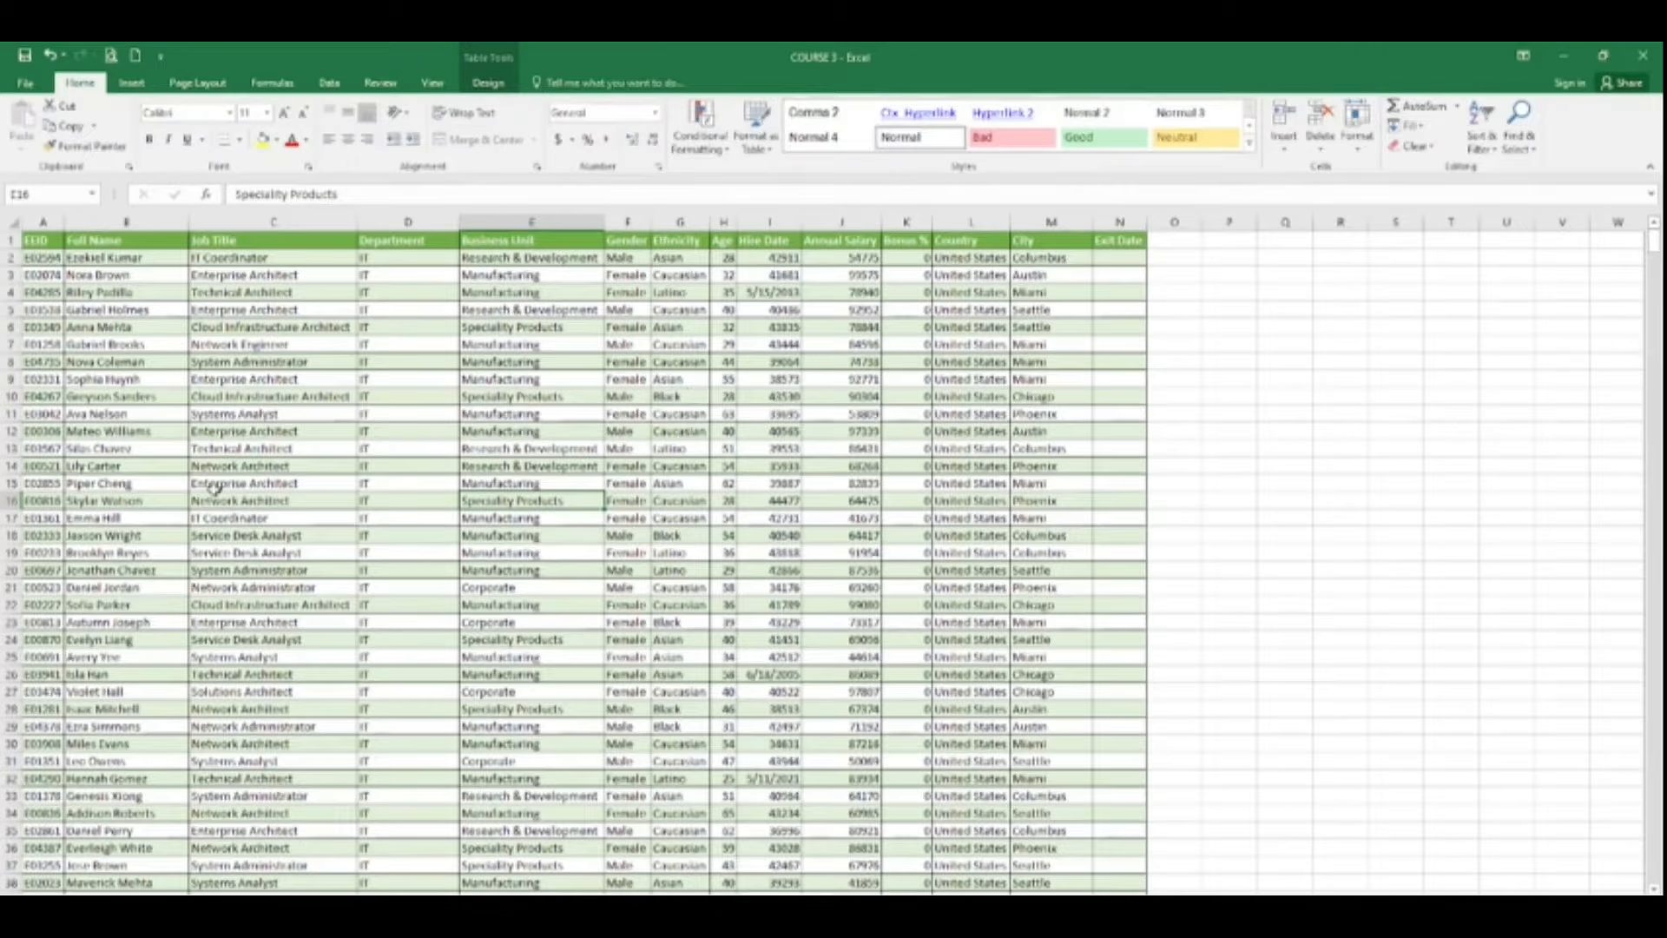
left_click(47, 242)
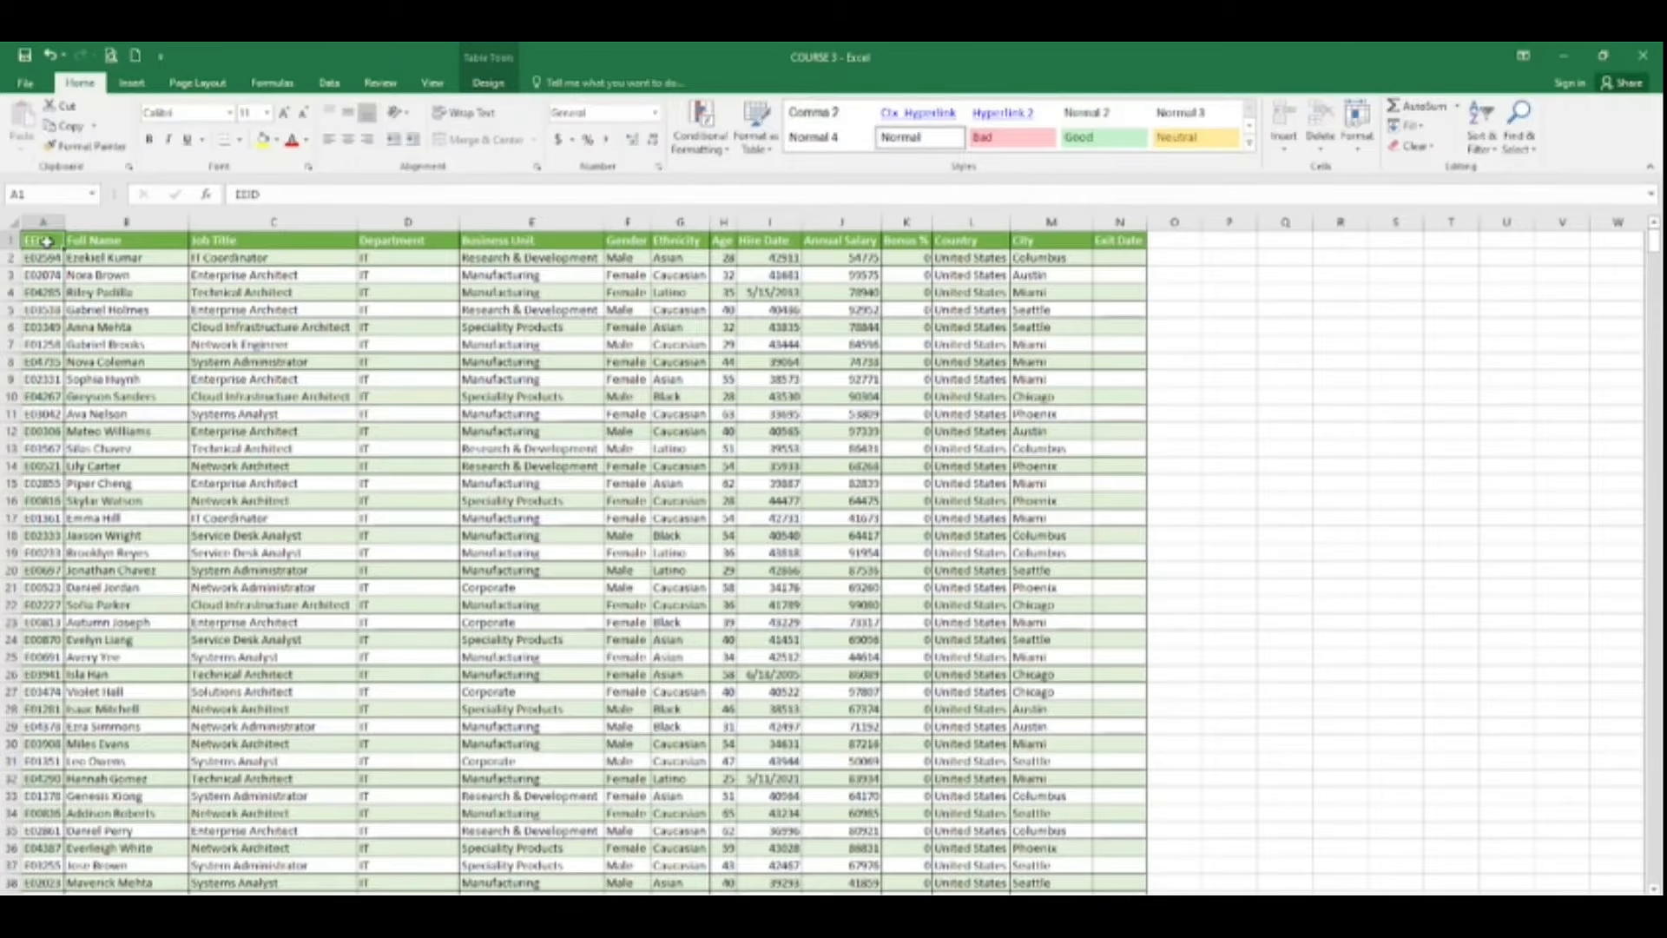
key("ctrl+shift+End")
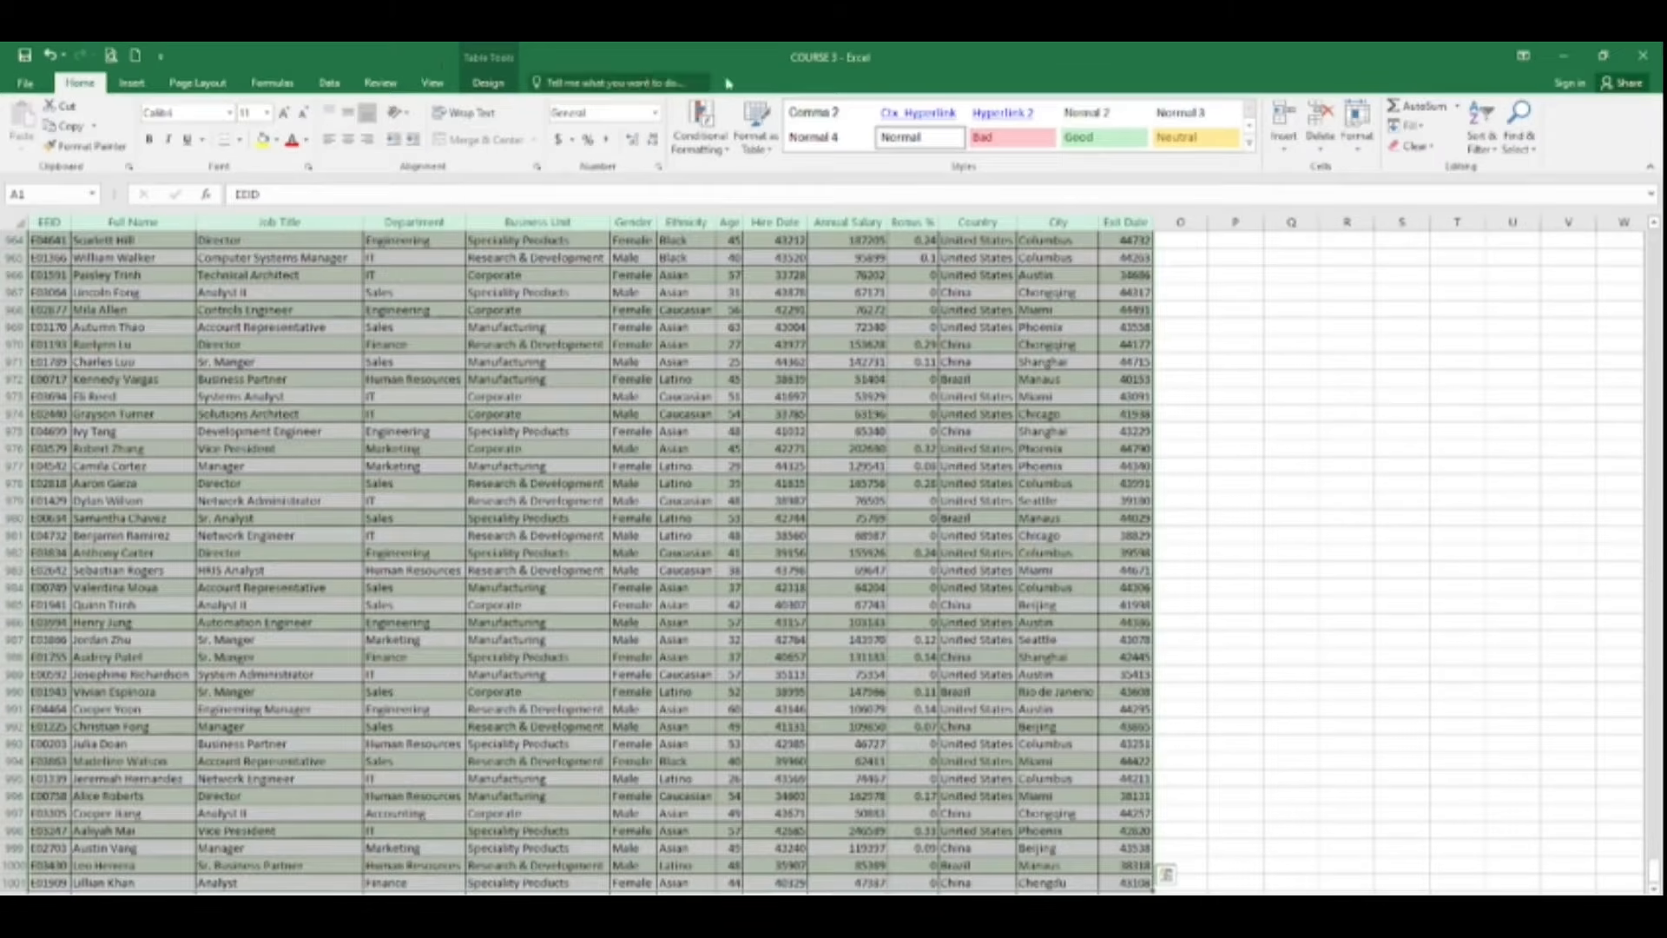
left_click(1417, 145)
left_click(1425, 190)
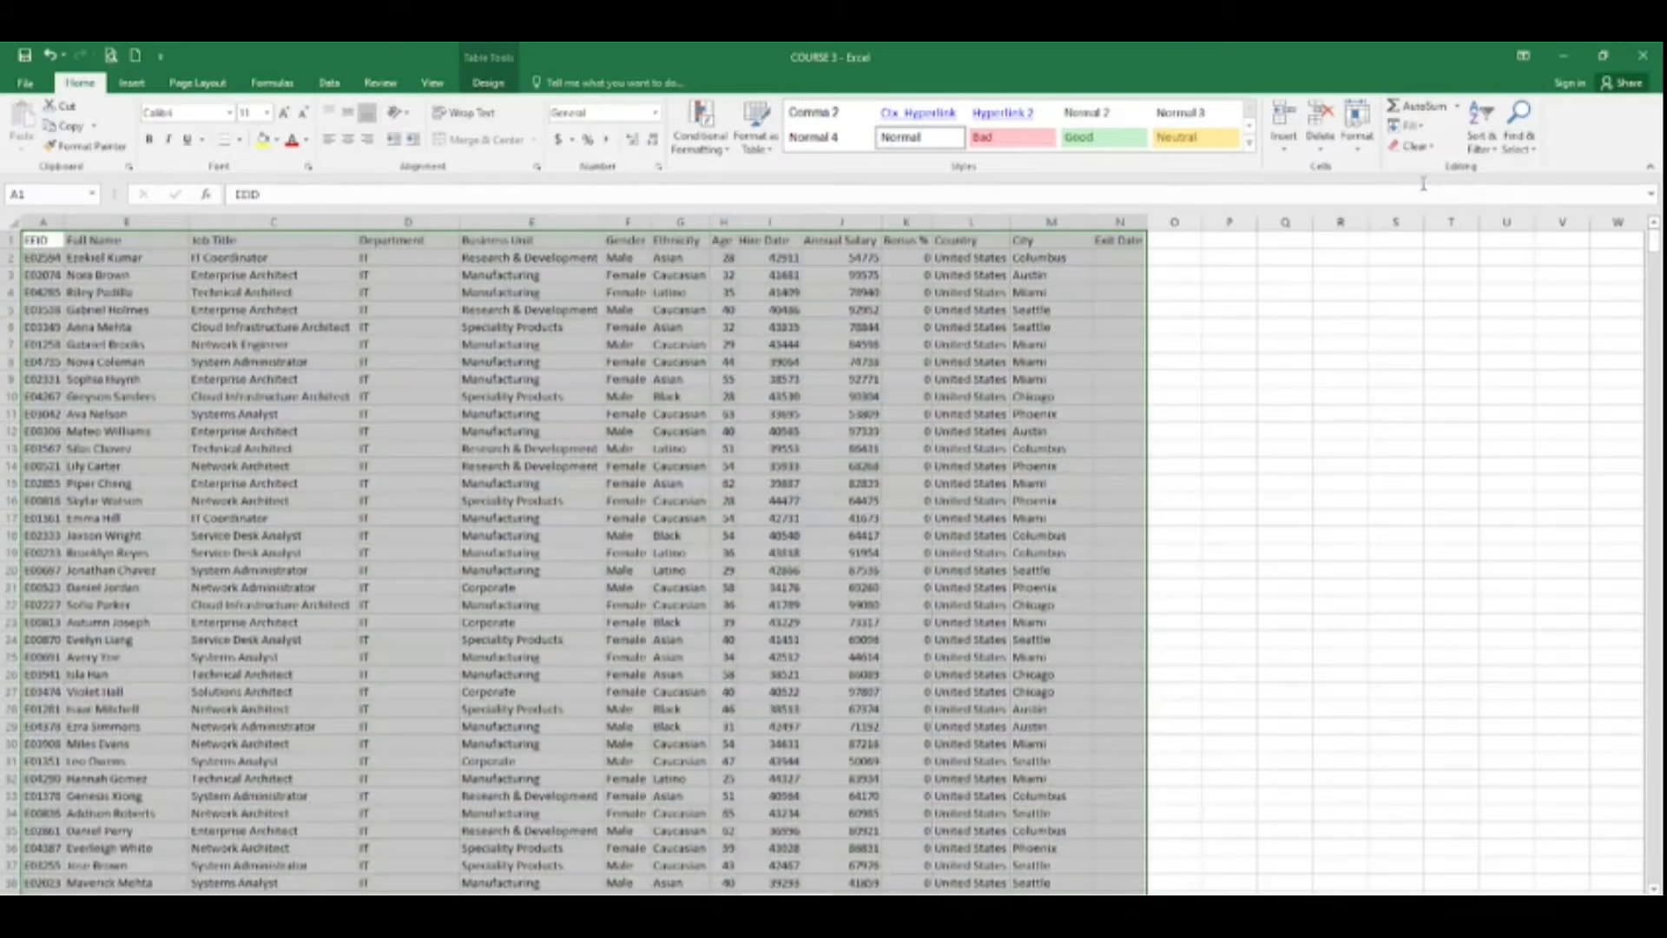
Fill the header row A1:N1, from EEID to Exit Date, with a light gold colour
left_click(126, 292)
left_click_drag(38, 240, 1129, 241)
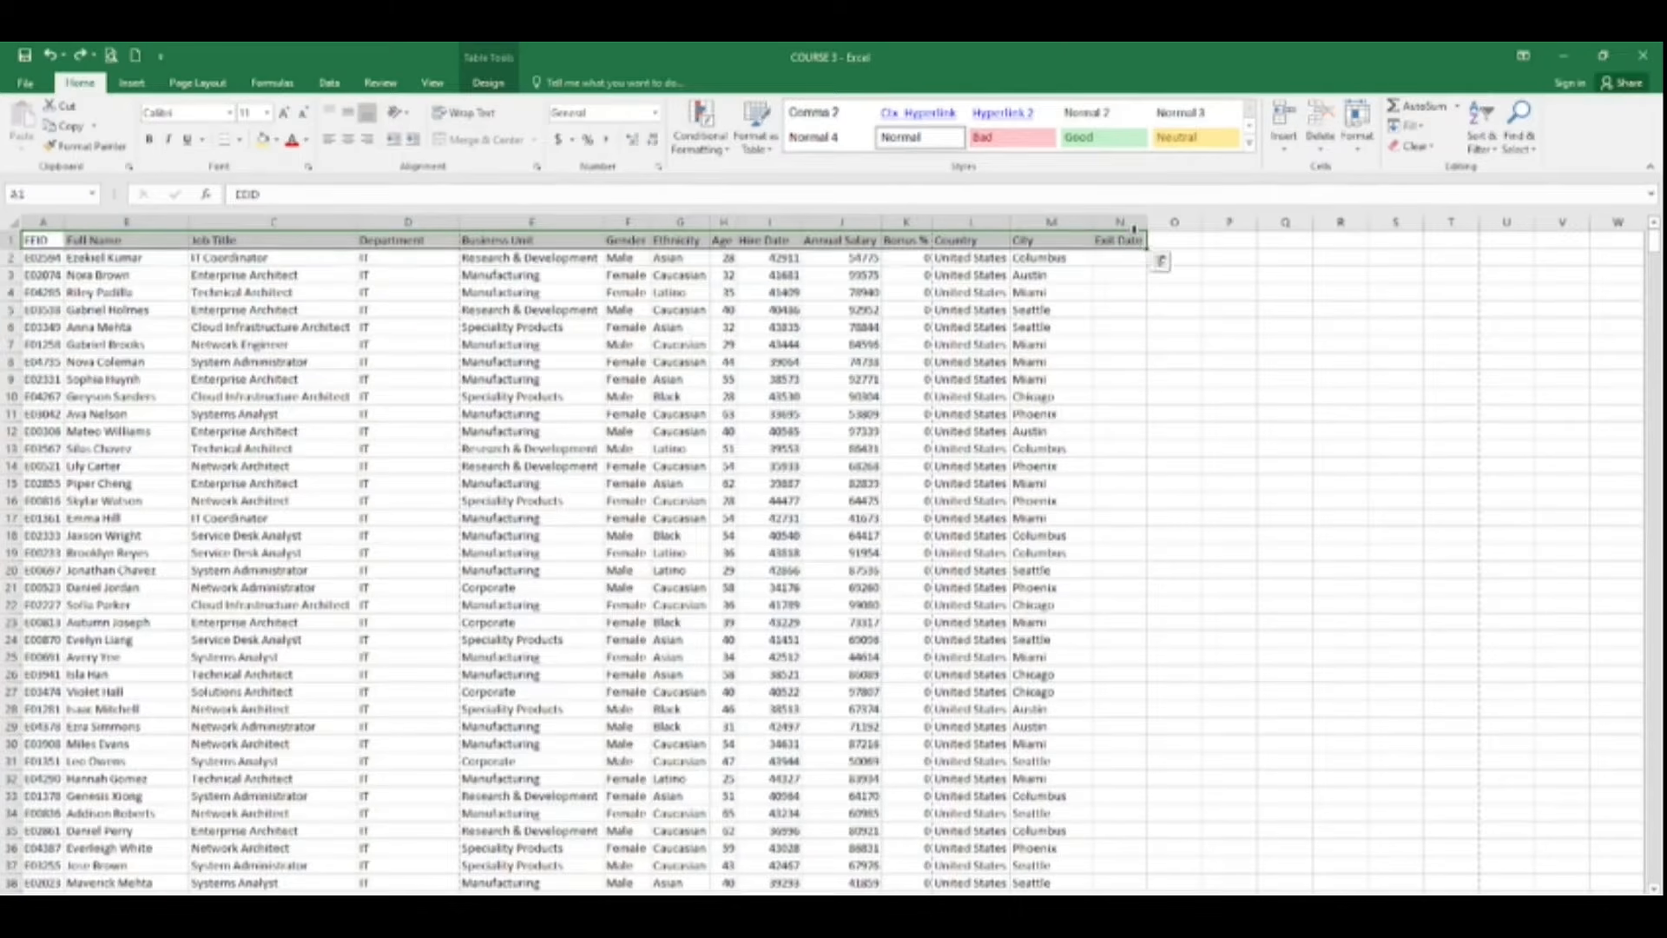
left_click(263, 139)
left_click(350, 429)
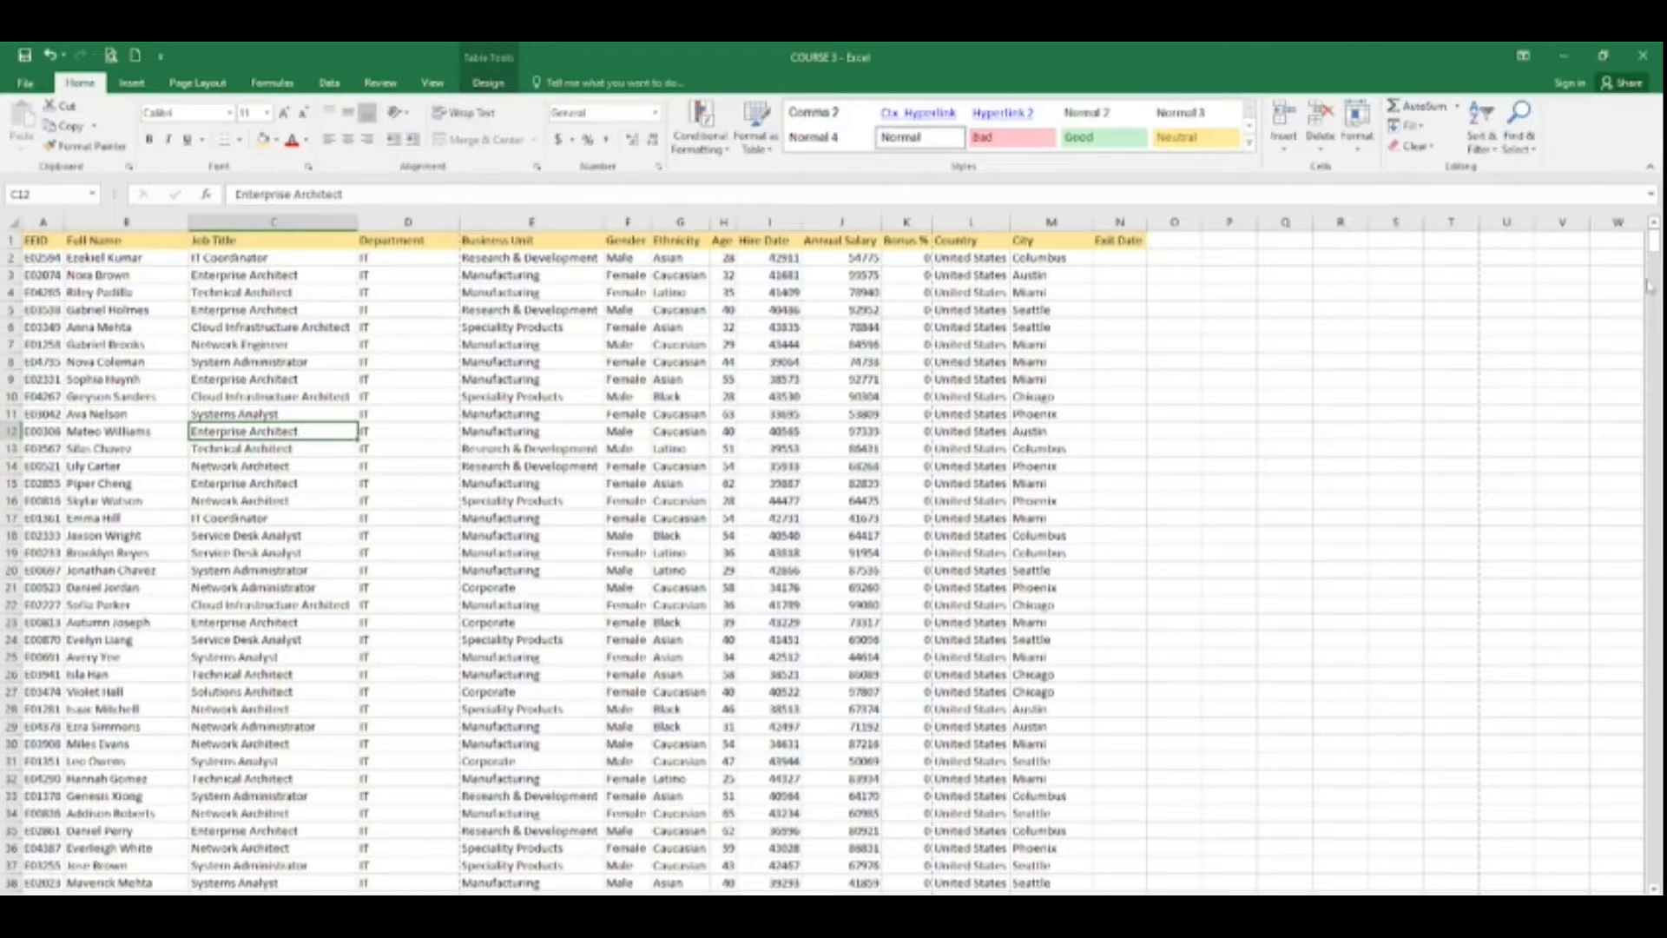
left_click_drag(1654, 245, 1654, 365)
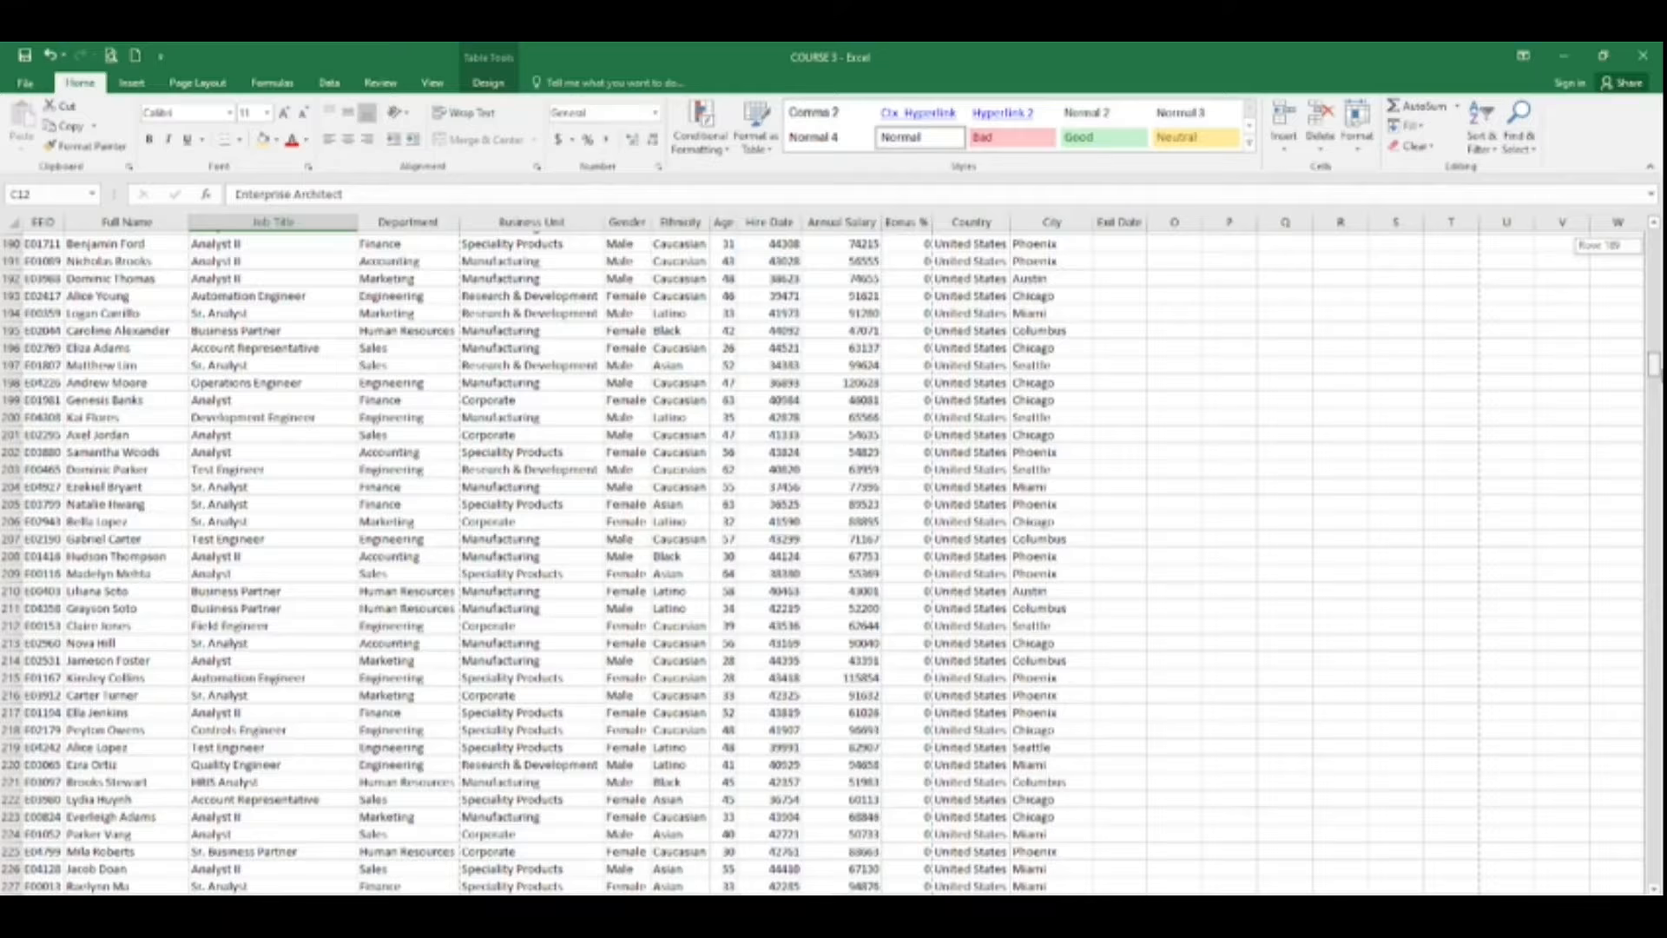
left_click_drag(1654, 364, 1654, 366)
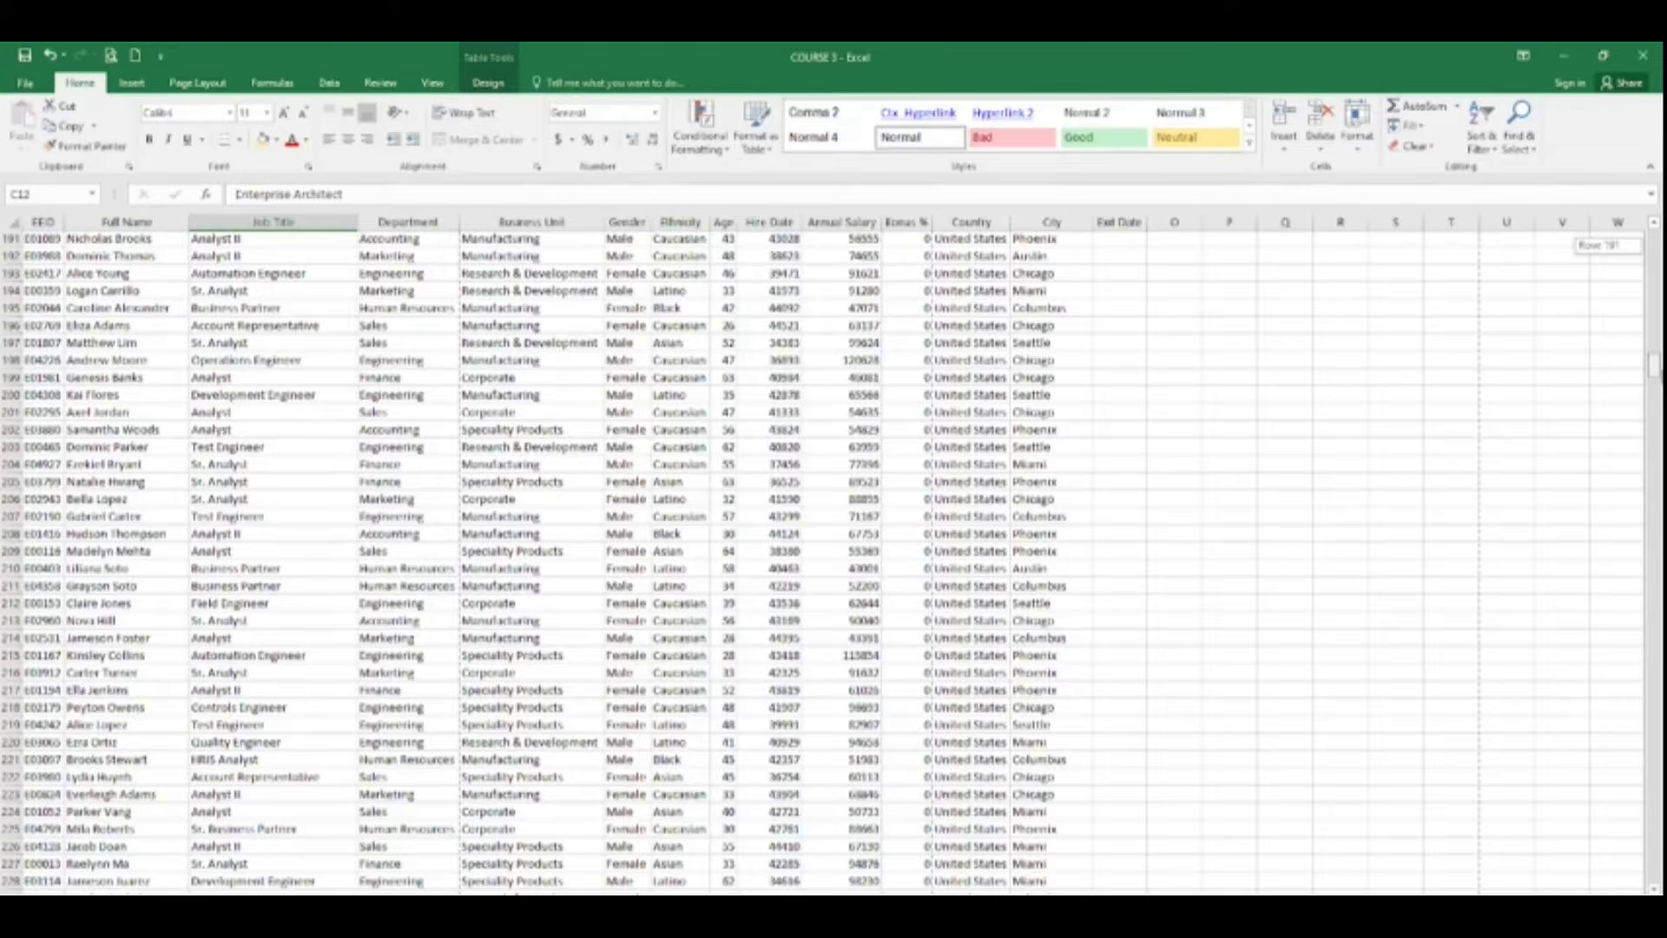
left_click_drag(1654, 367, 1654, 240)
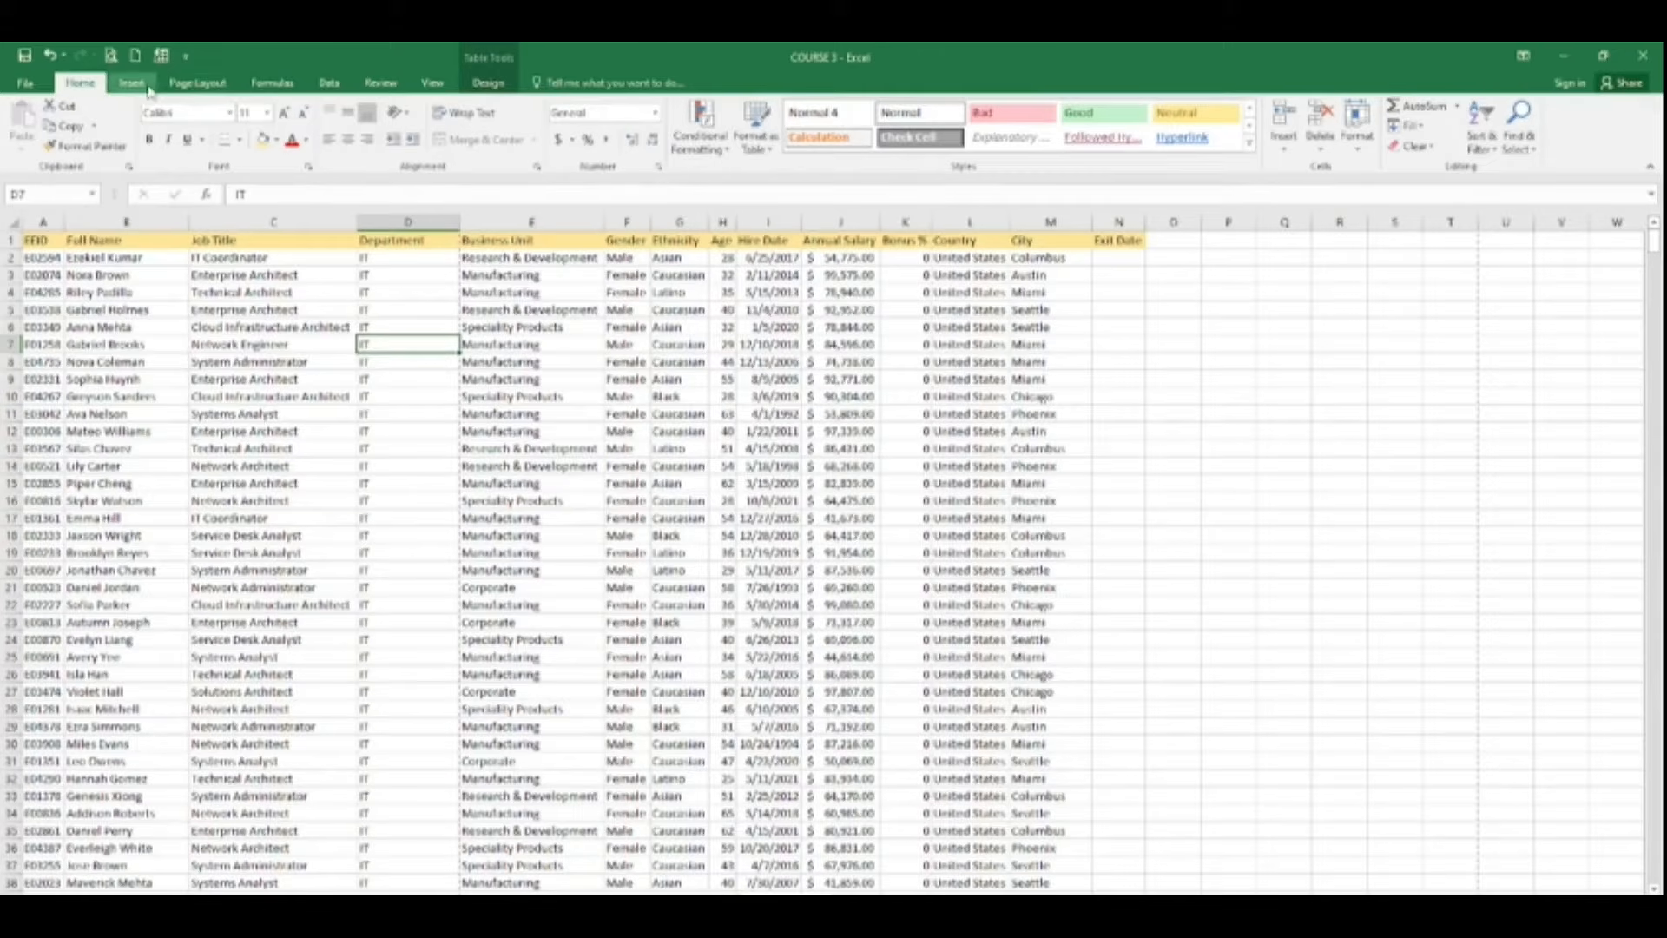
left_click(342, 87)
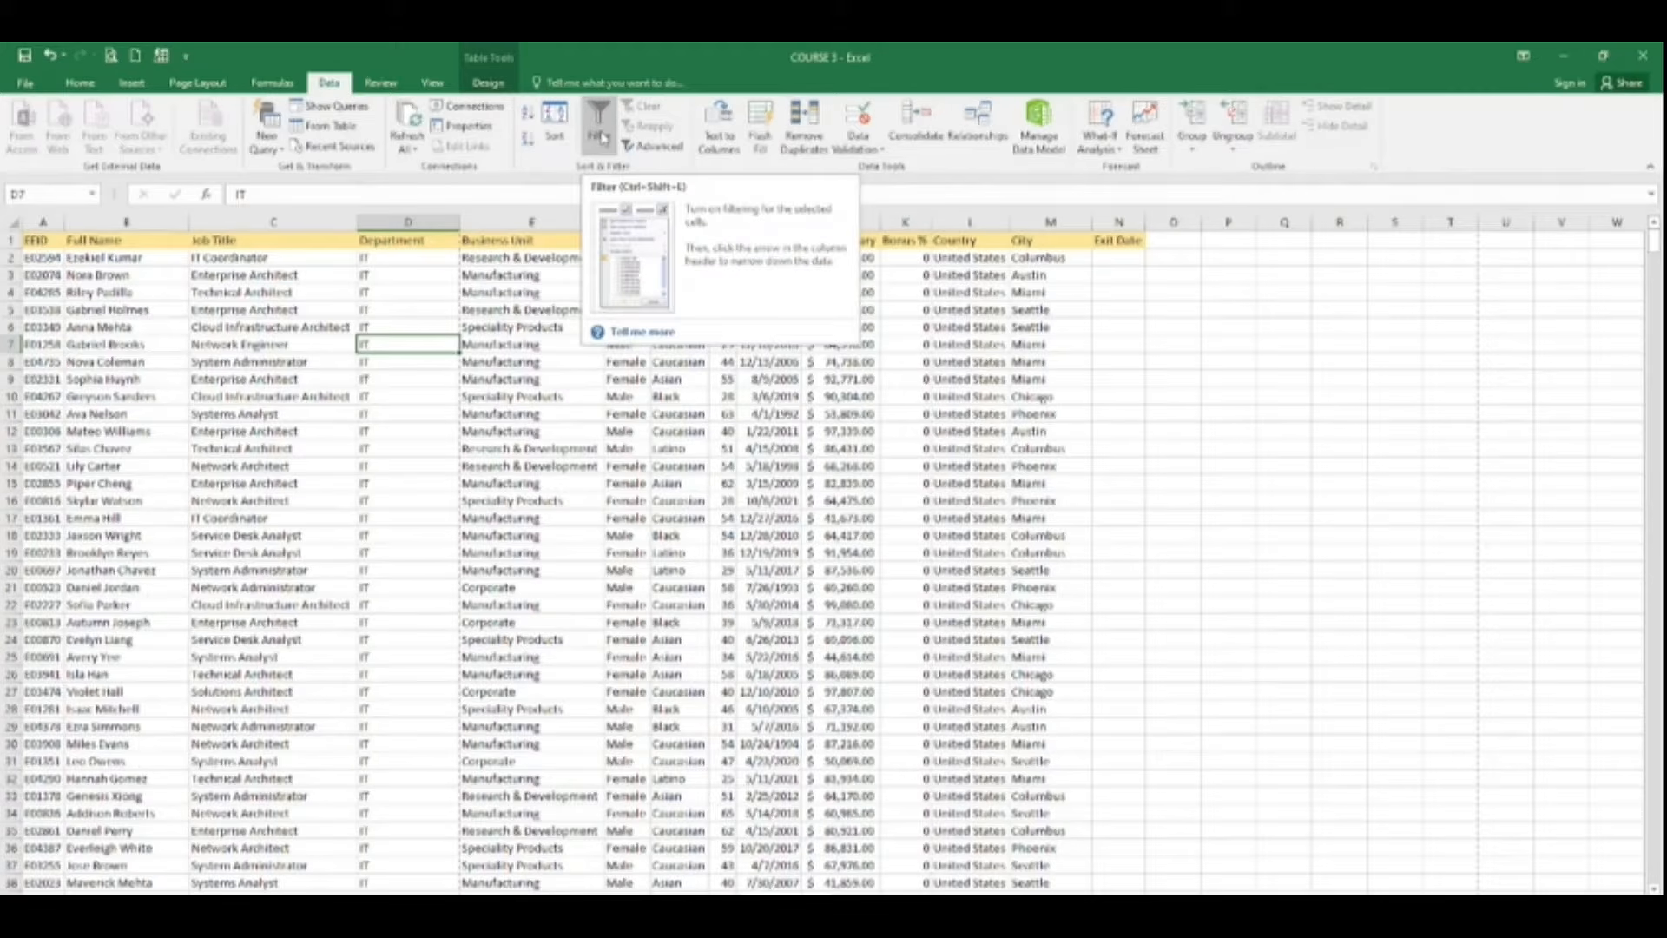
left_click(278, 308)
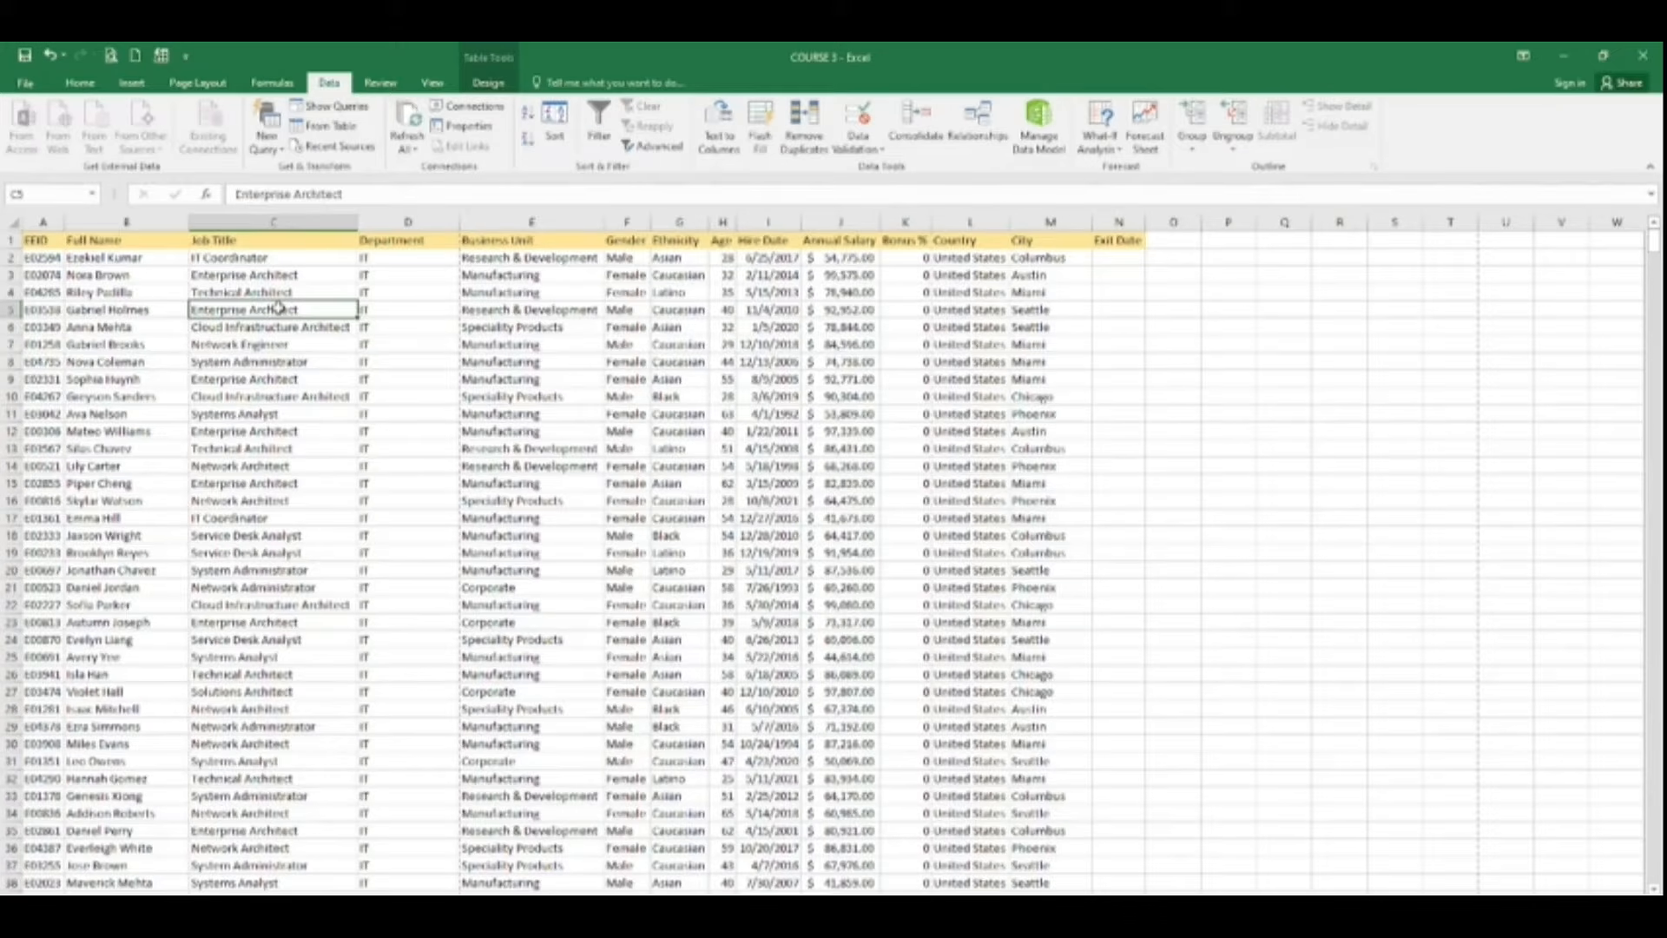
key("ctrl+shift+l")
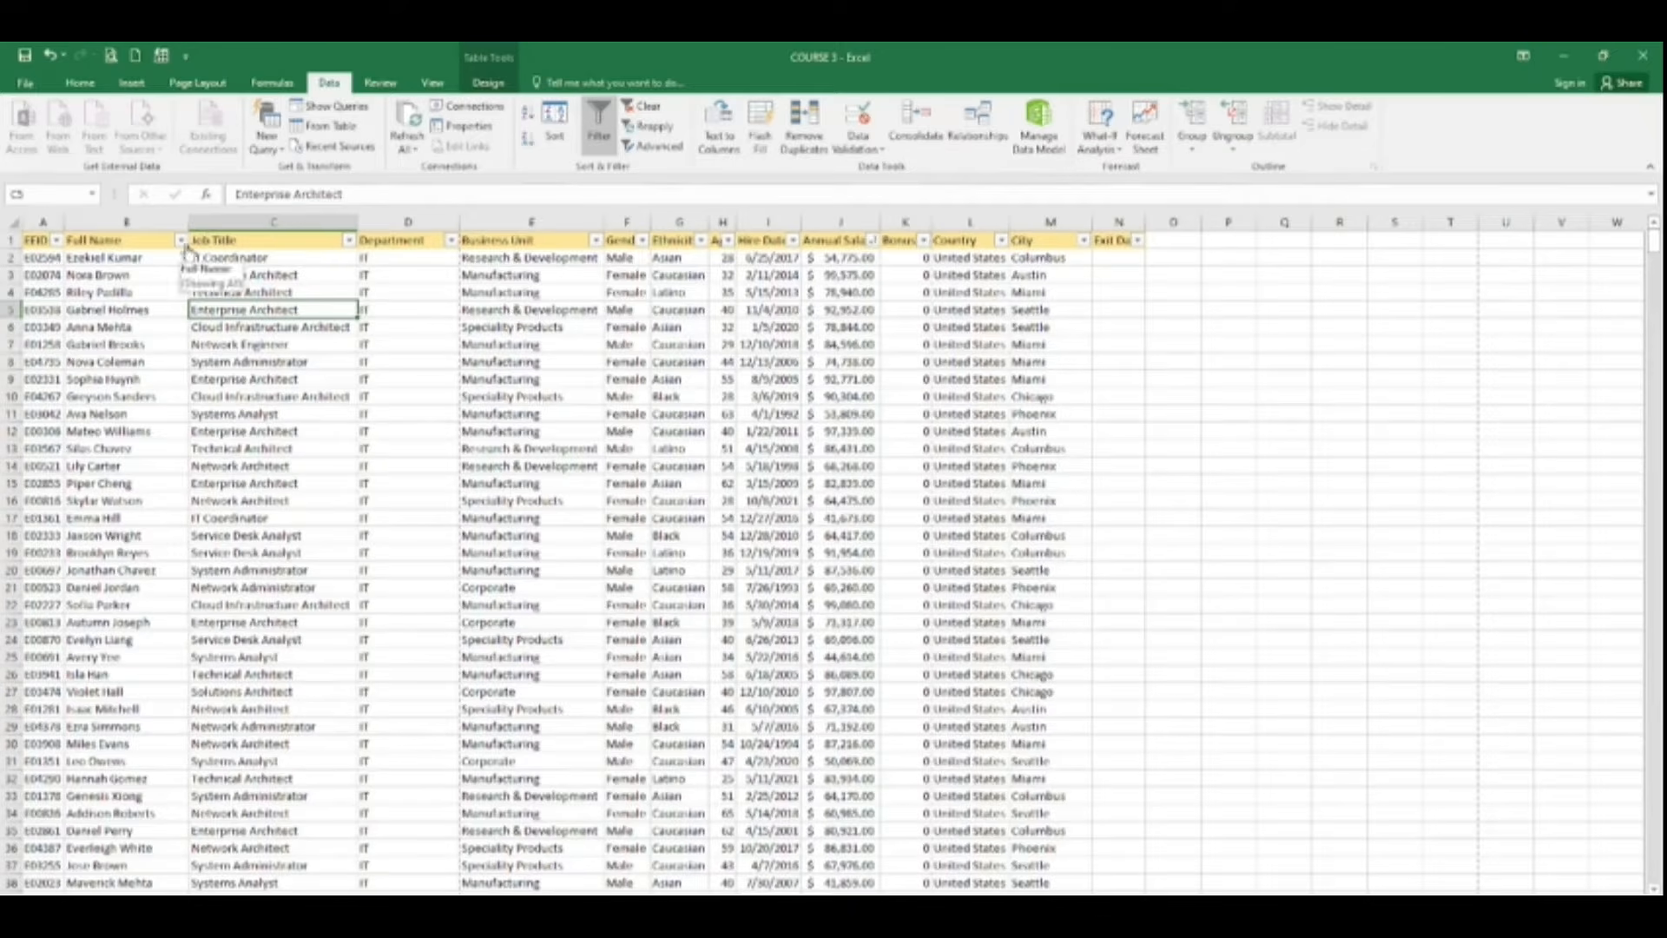
key("ctrl+shift+l")
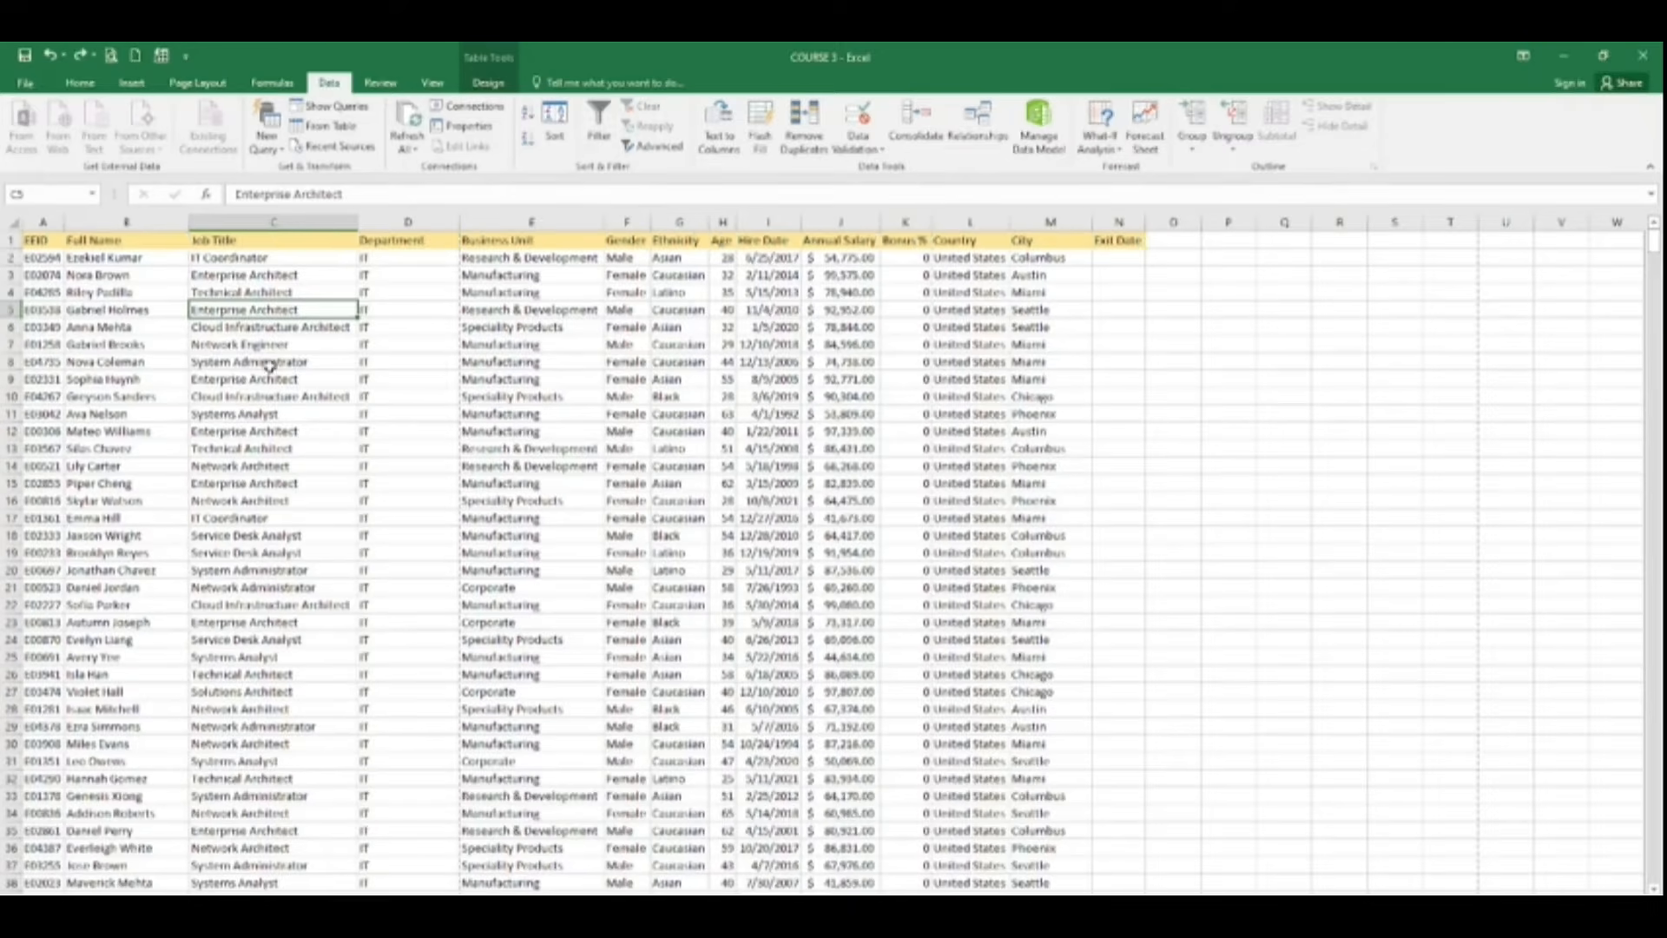
left_click(420, 327)
left_click(255, 305)
left_click(601, 125)
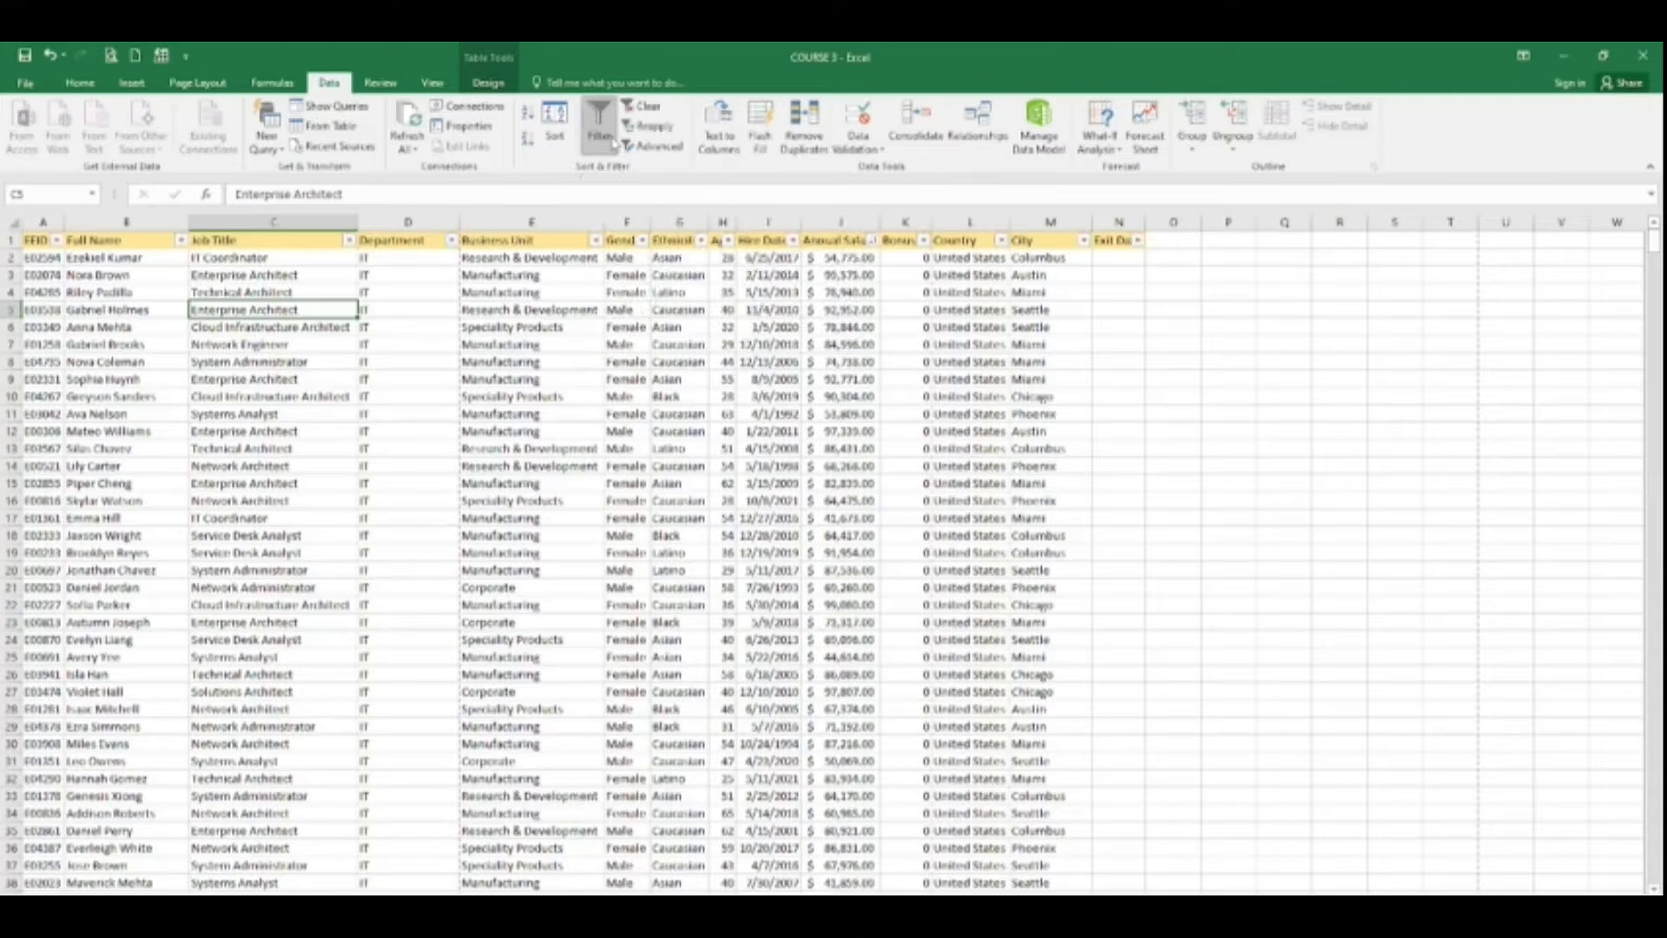
left_click(612, 141)
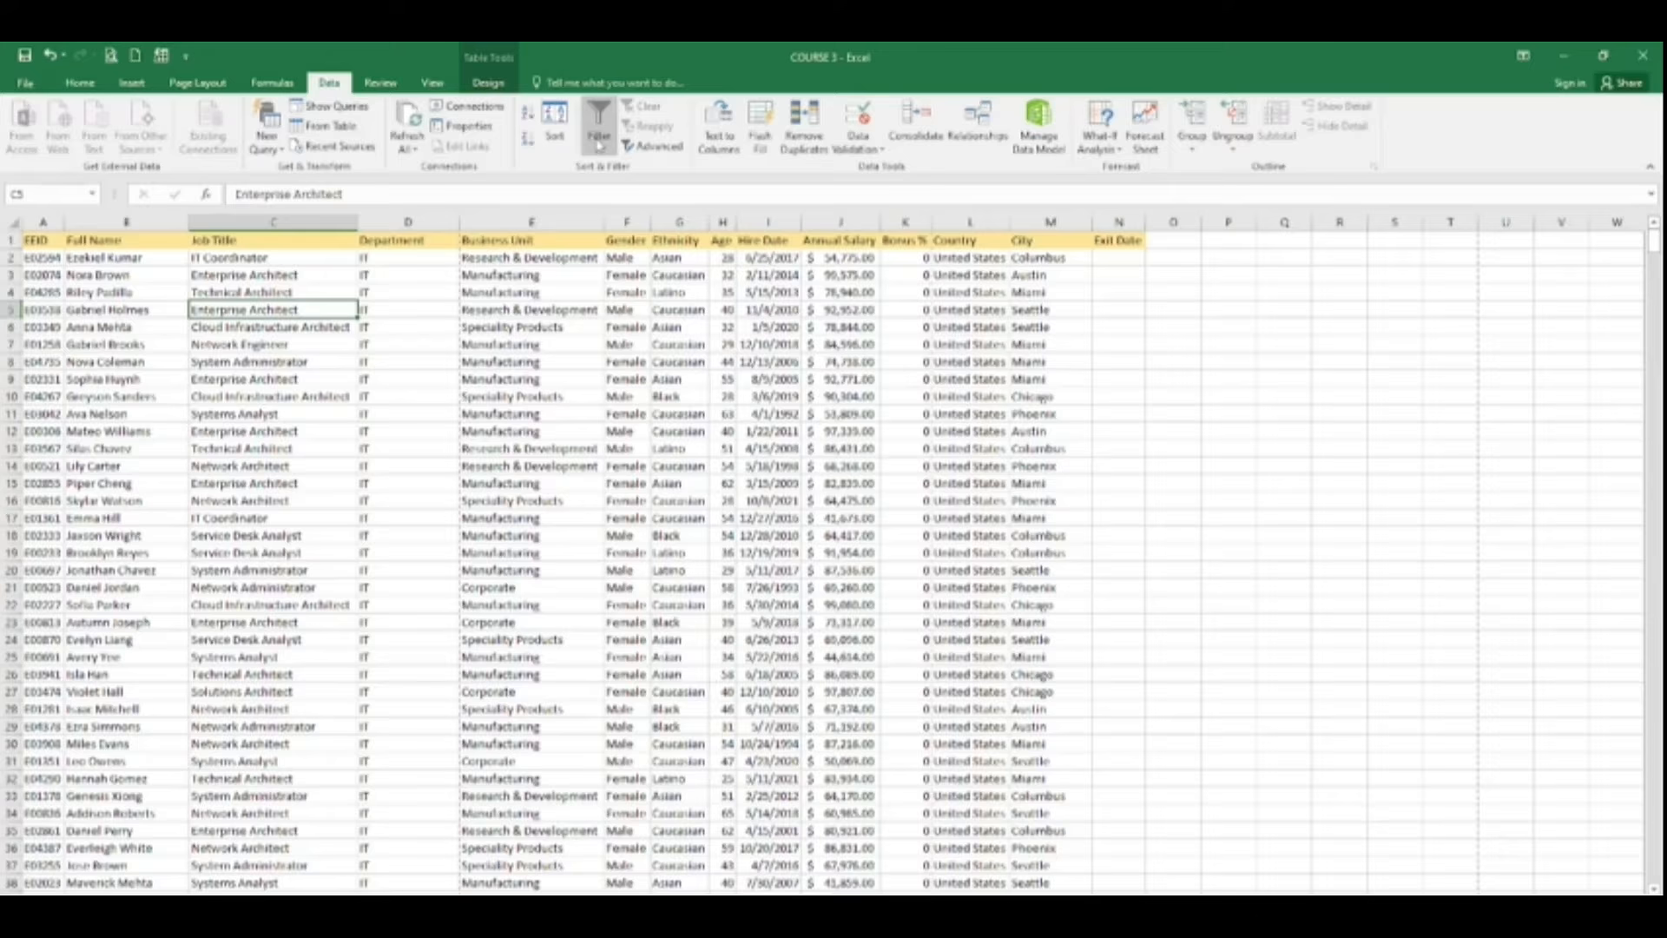
Turn on filtering for the employee table and filter the Job Title column to Analyst only
left_click(599, 139)
left_click(578, 295)
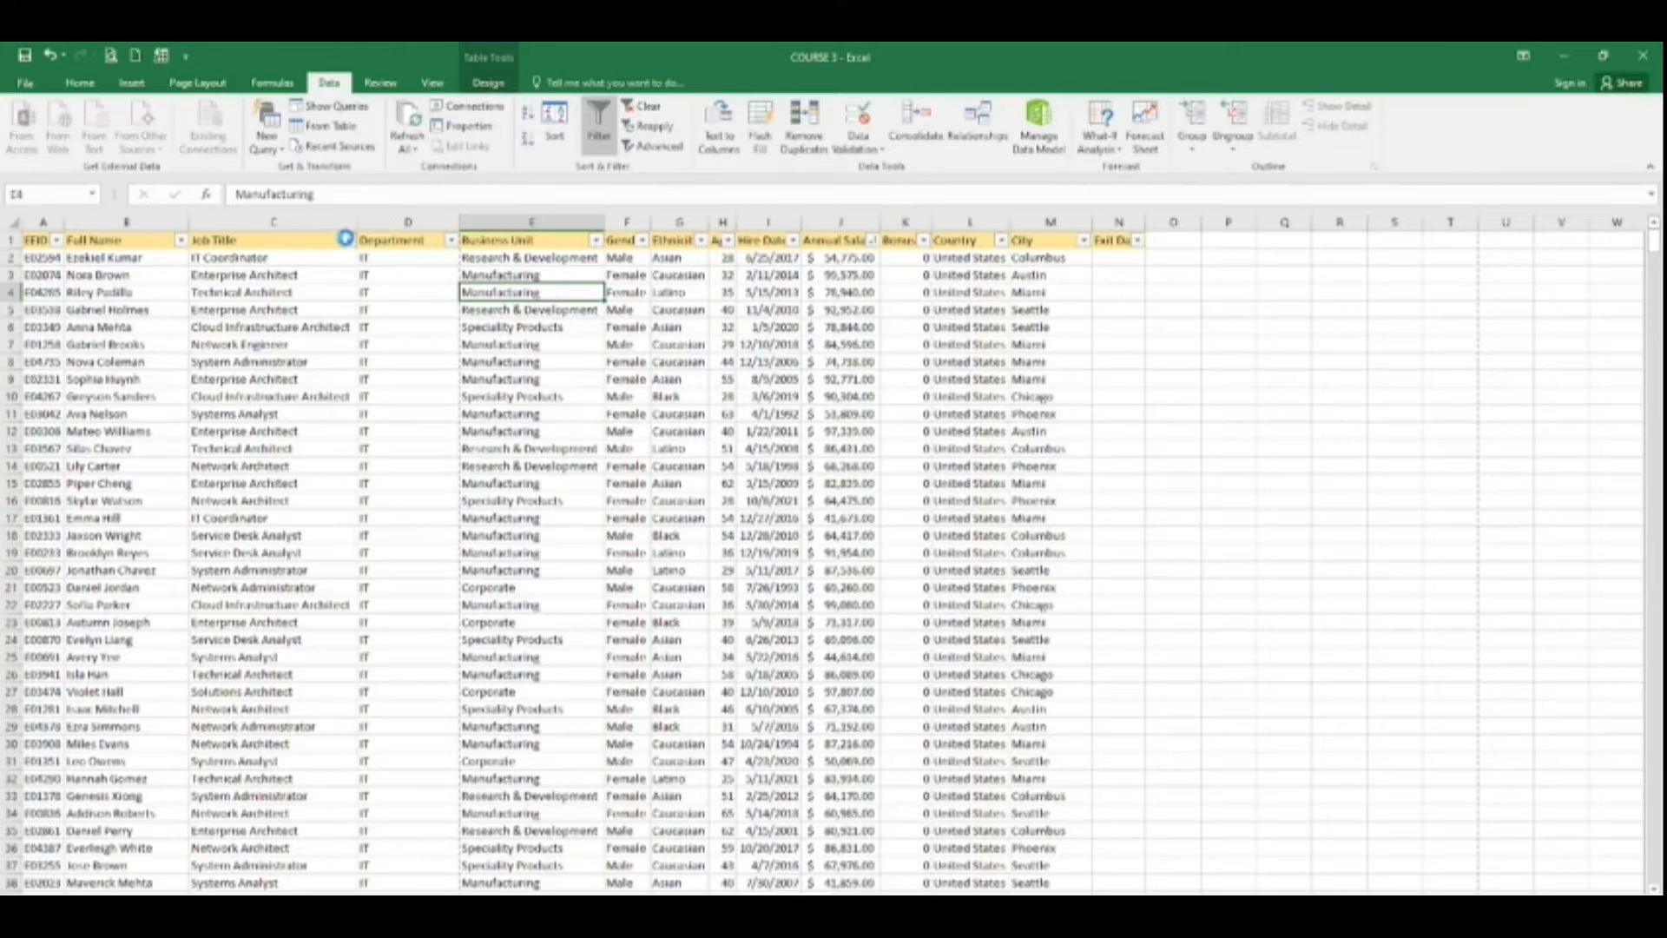
left_click(348, 240)
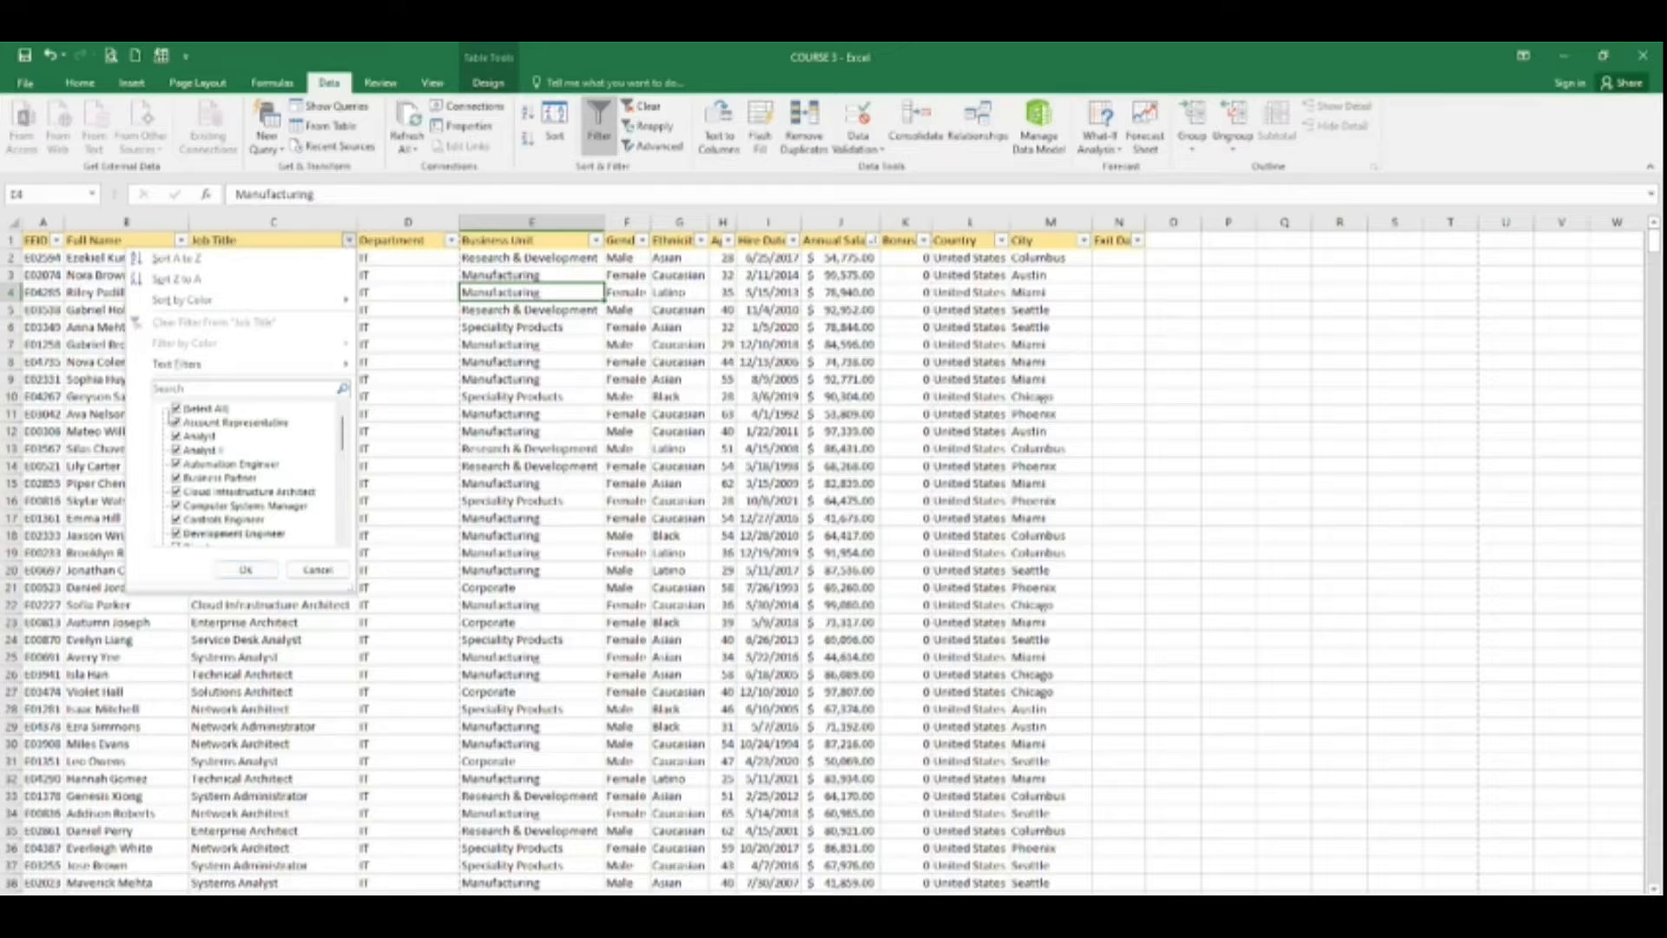
left_click(176, 410)
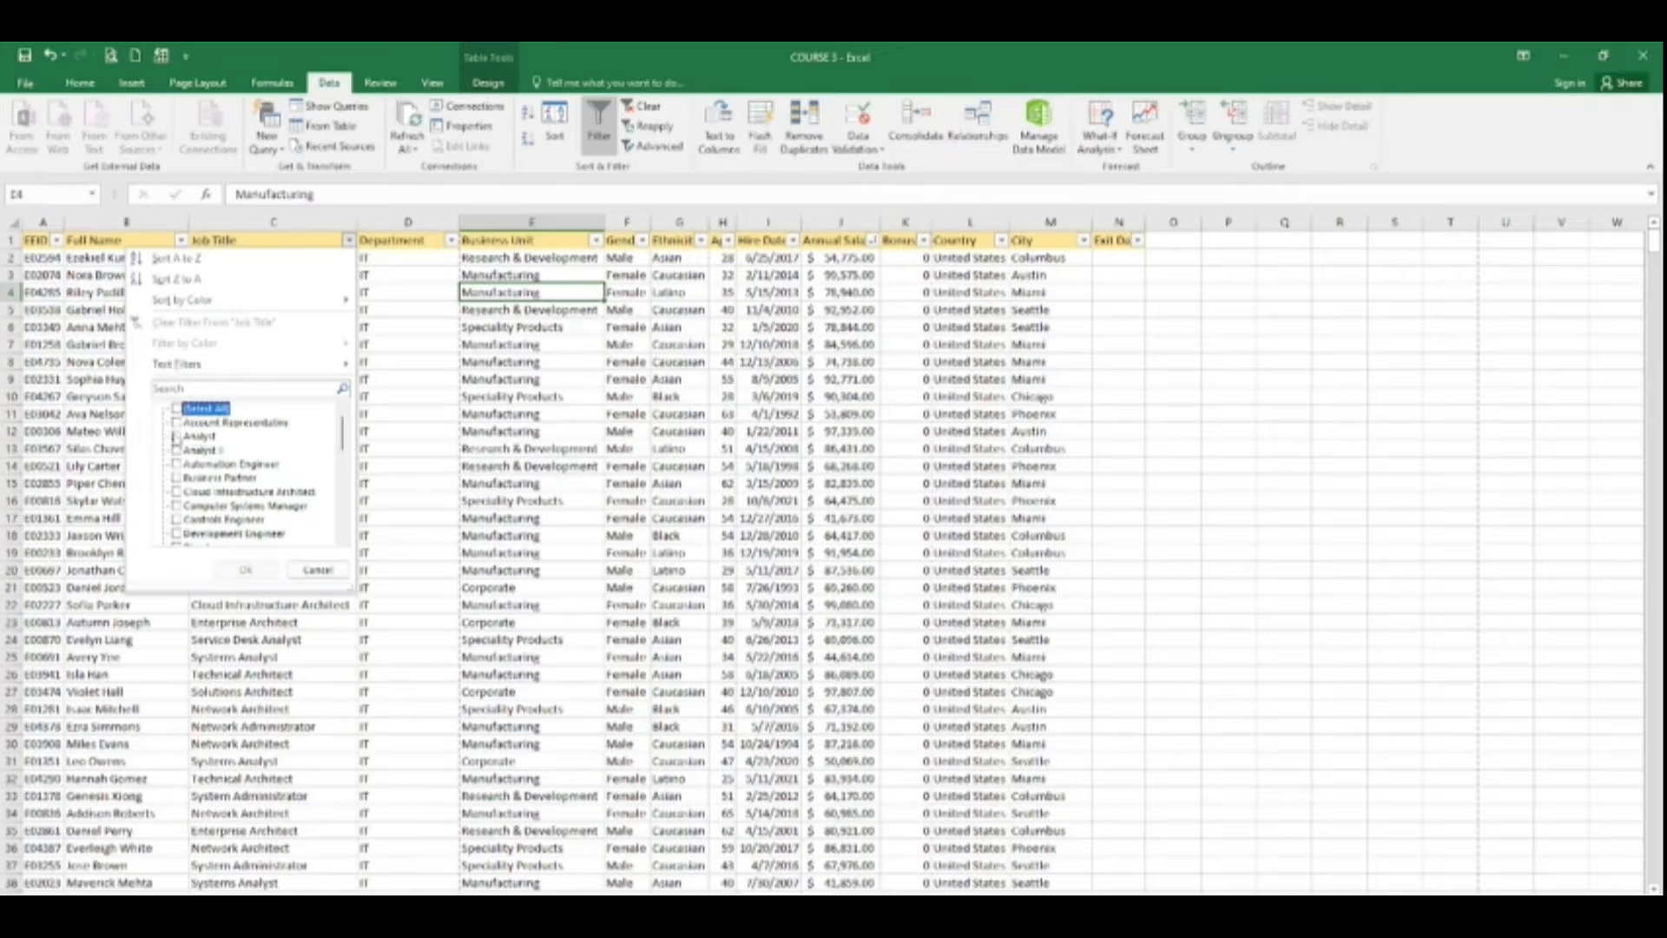
left_click(176, 436)
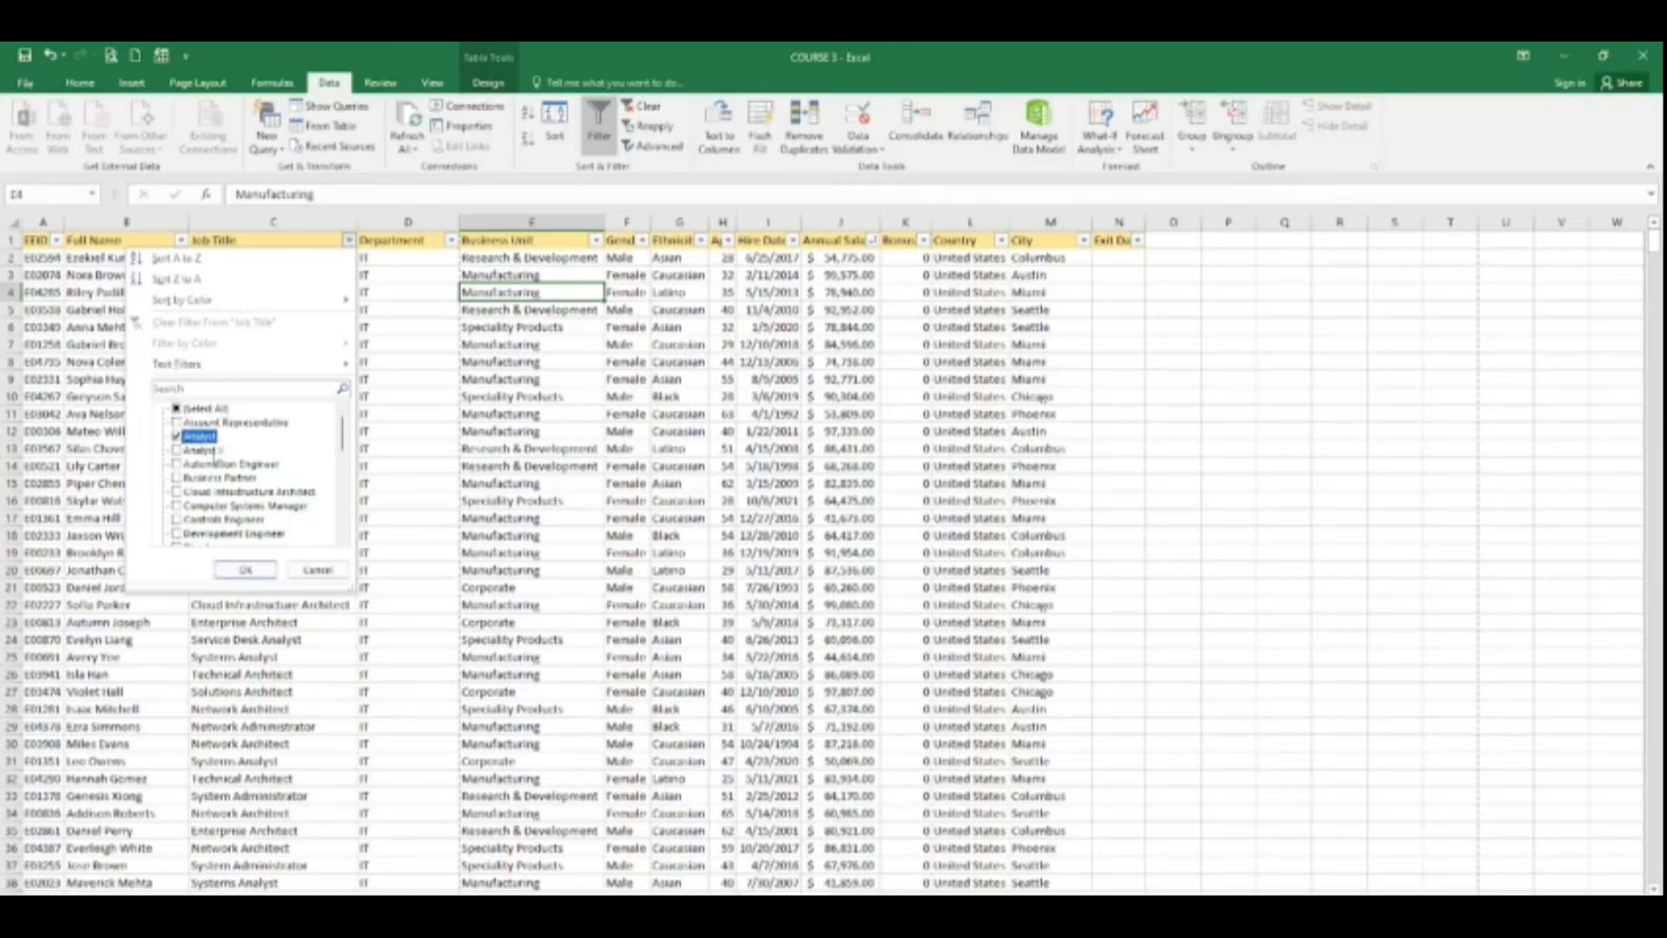
left_click(245, 571)
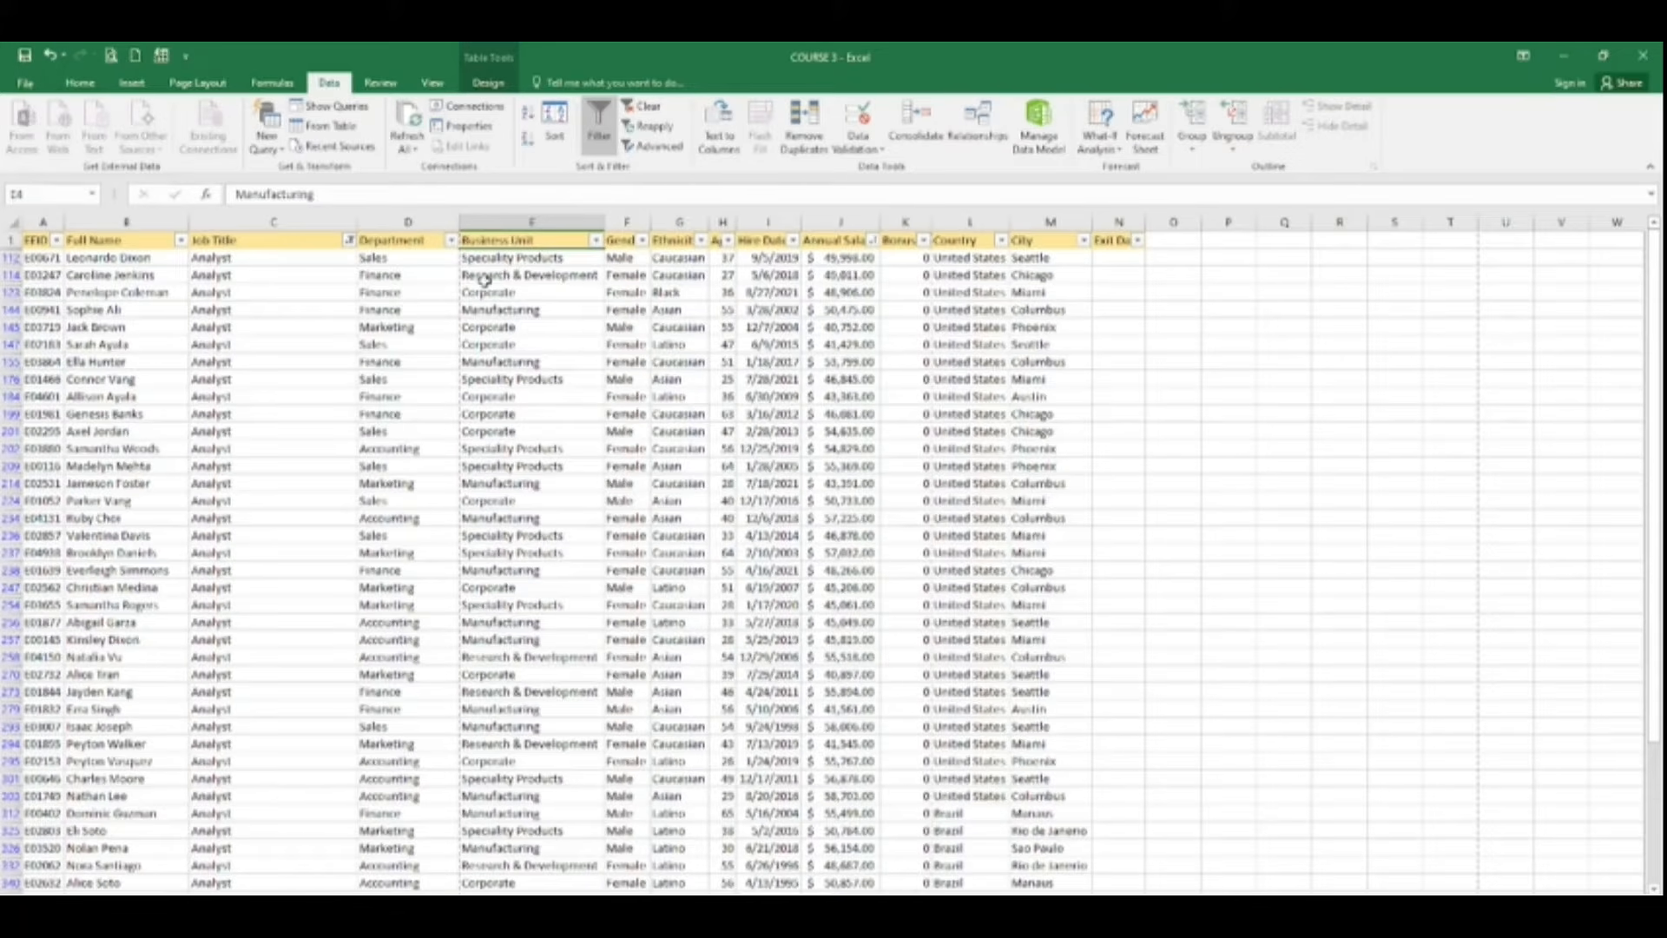
left_click(642, 243)
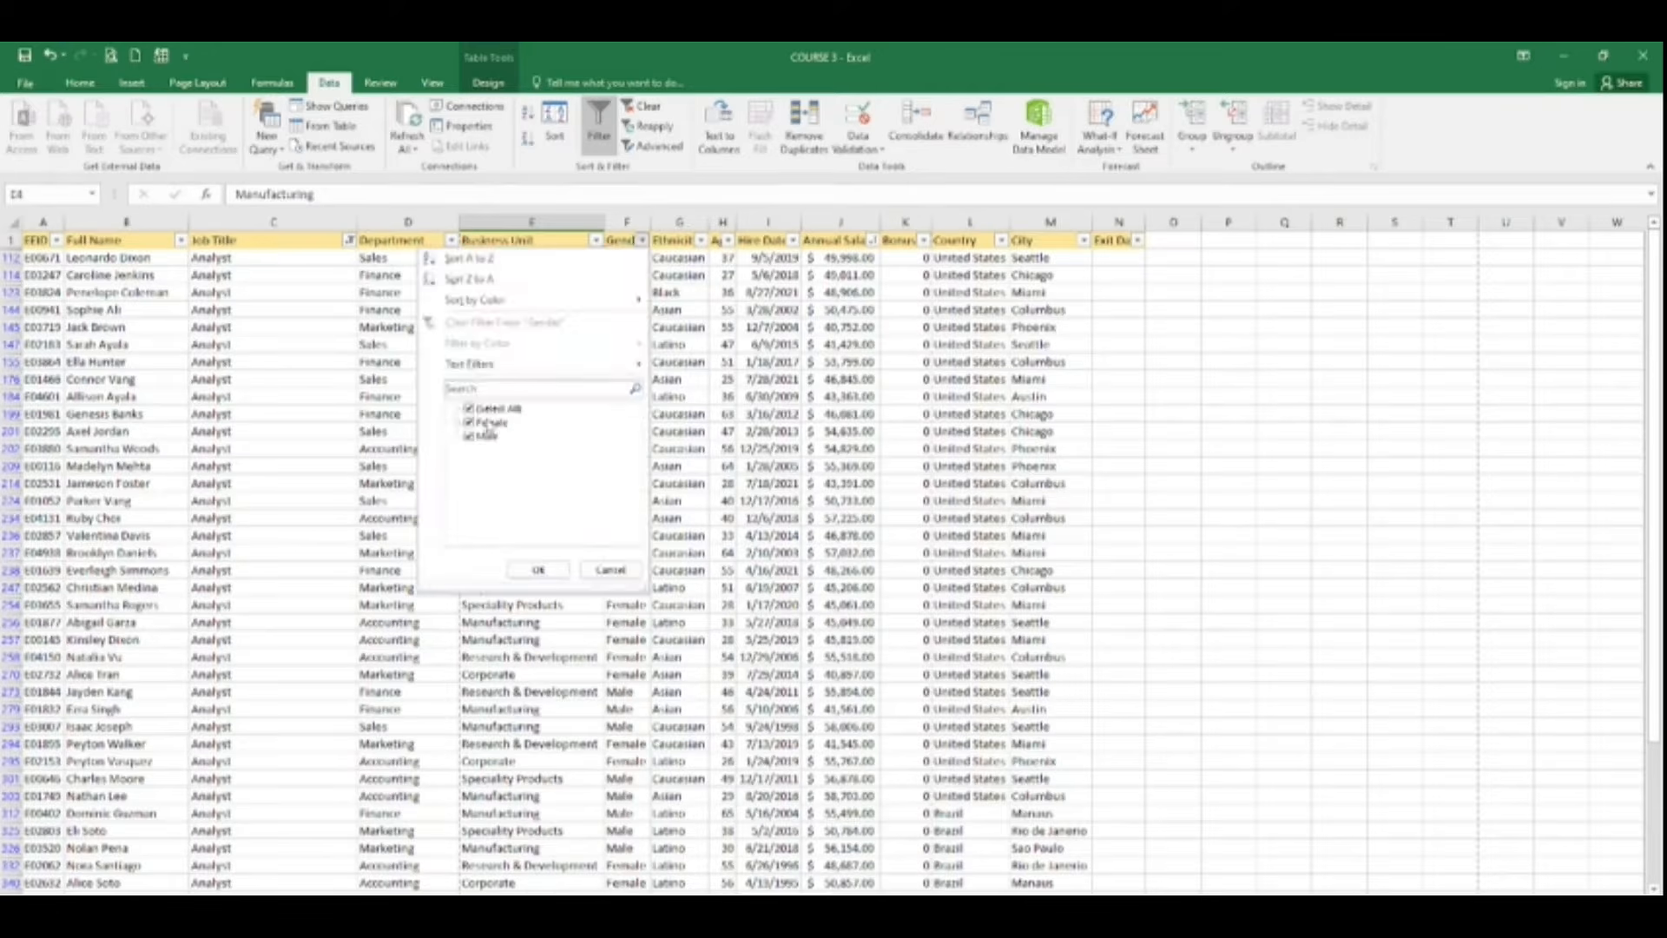
left_click(468, 409)
left_click(468, 409)
left_click(538, 570)
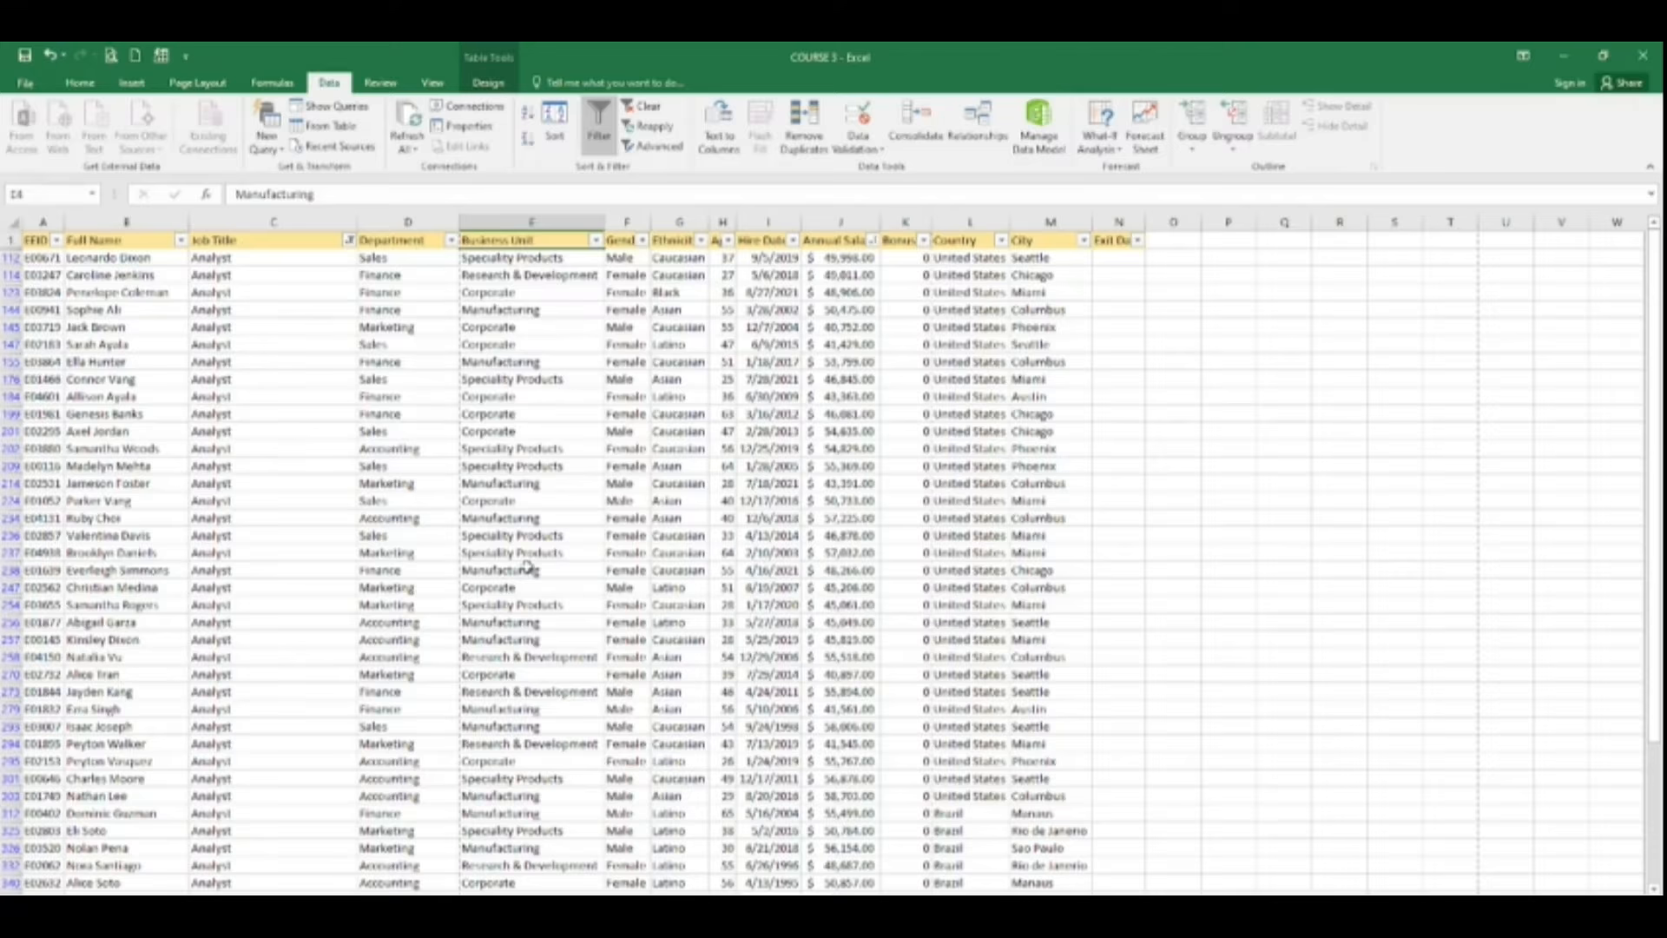
Filter the Gender column to Female only
left_click(643, 240)
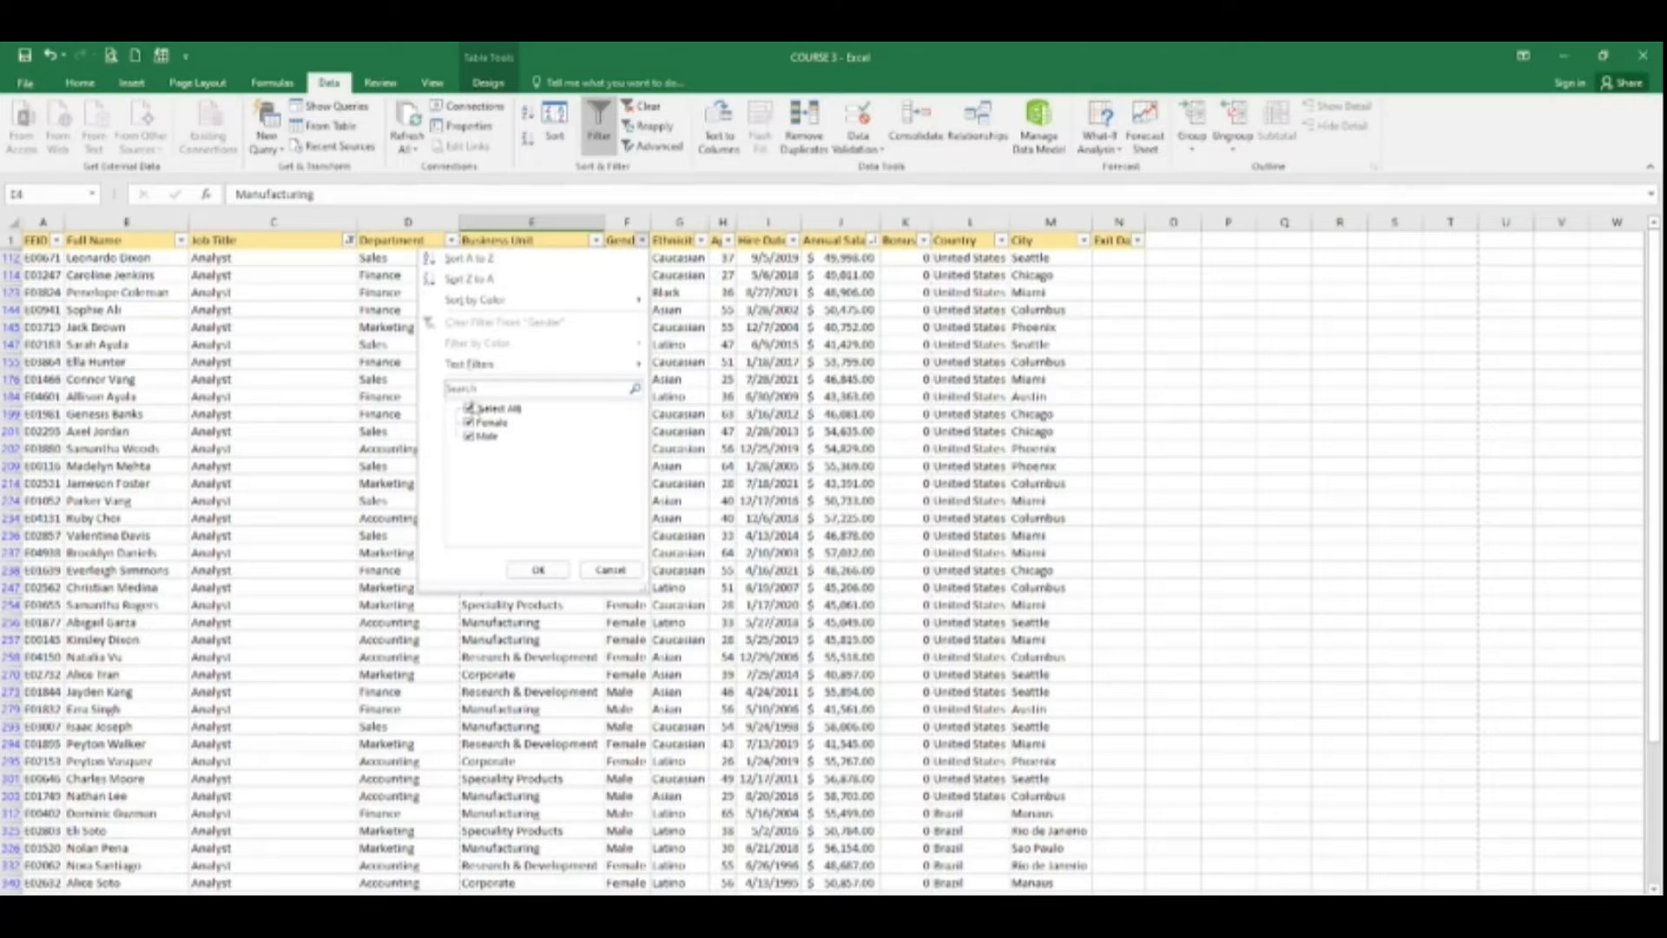
left_click(470, 409)
left_click(470, 423)
left_click(537, 570)
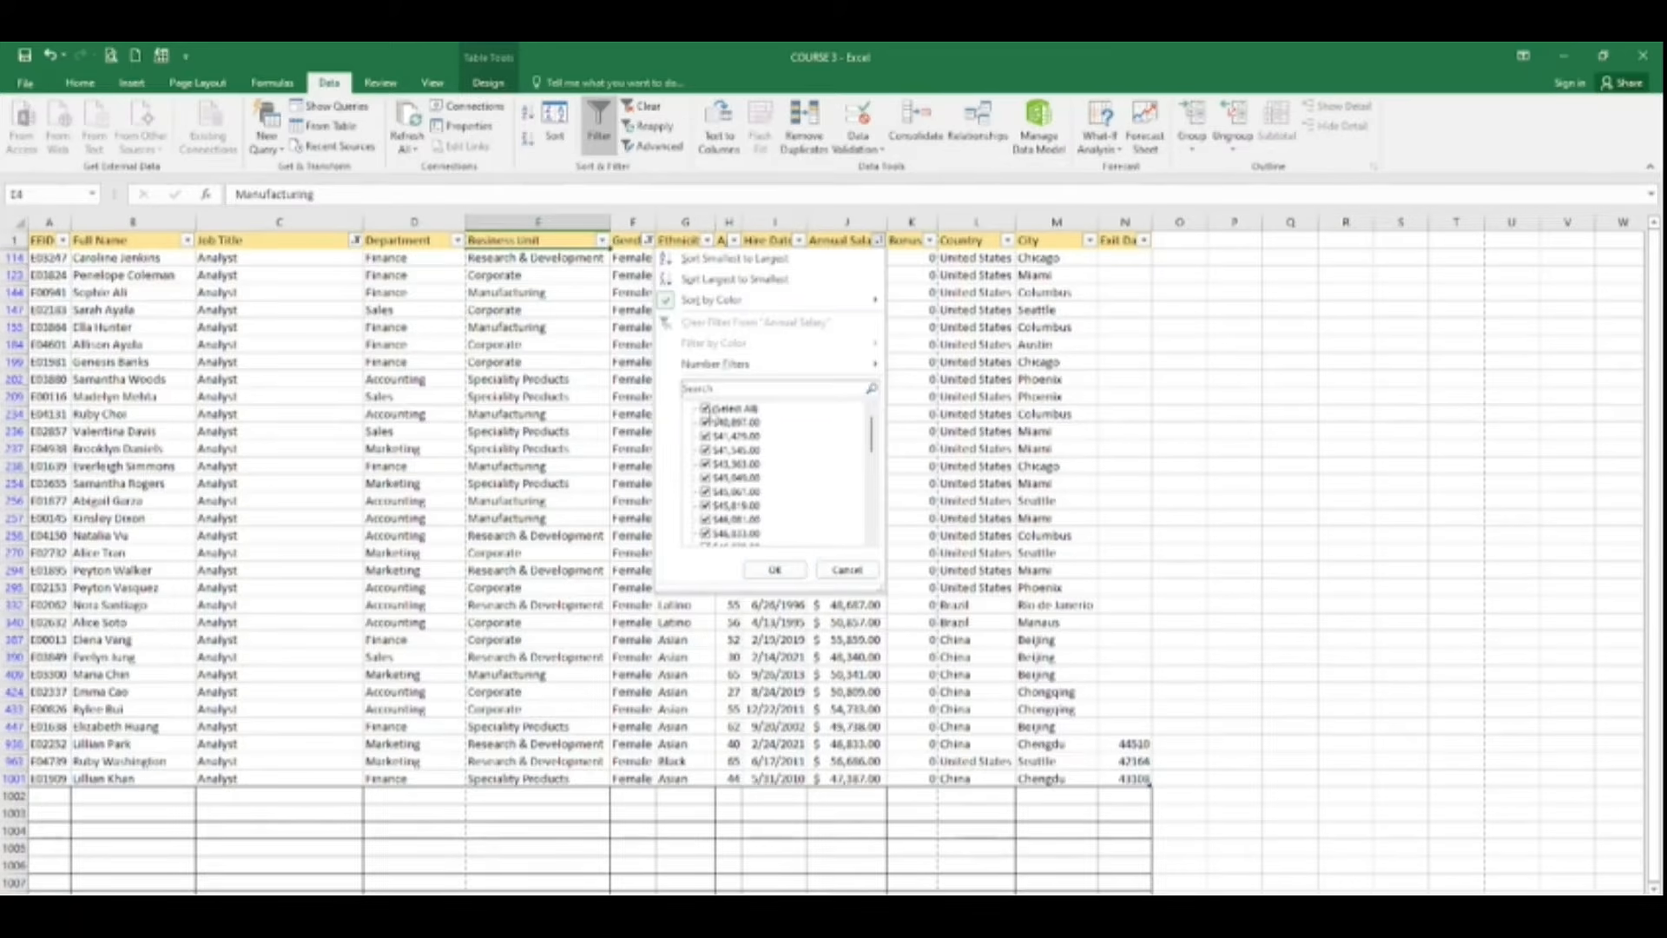
Try filtering the Annual Salary column to $41,429.00 only, and undo that filter
left_click(710, 410)
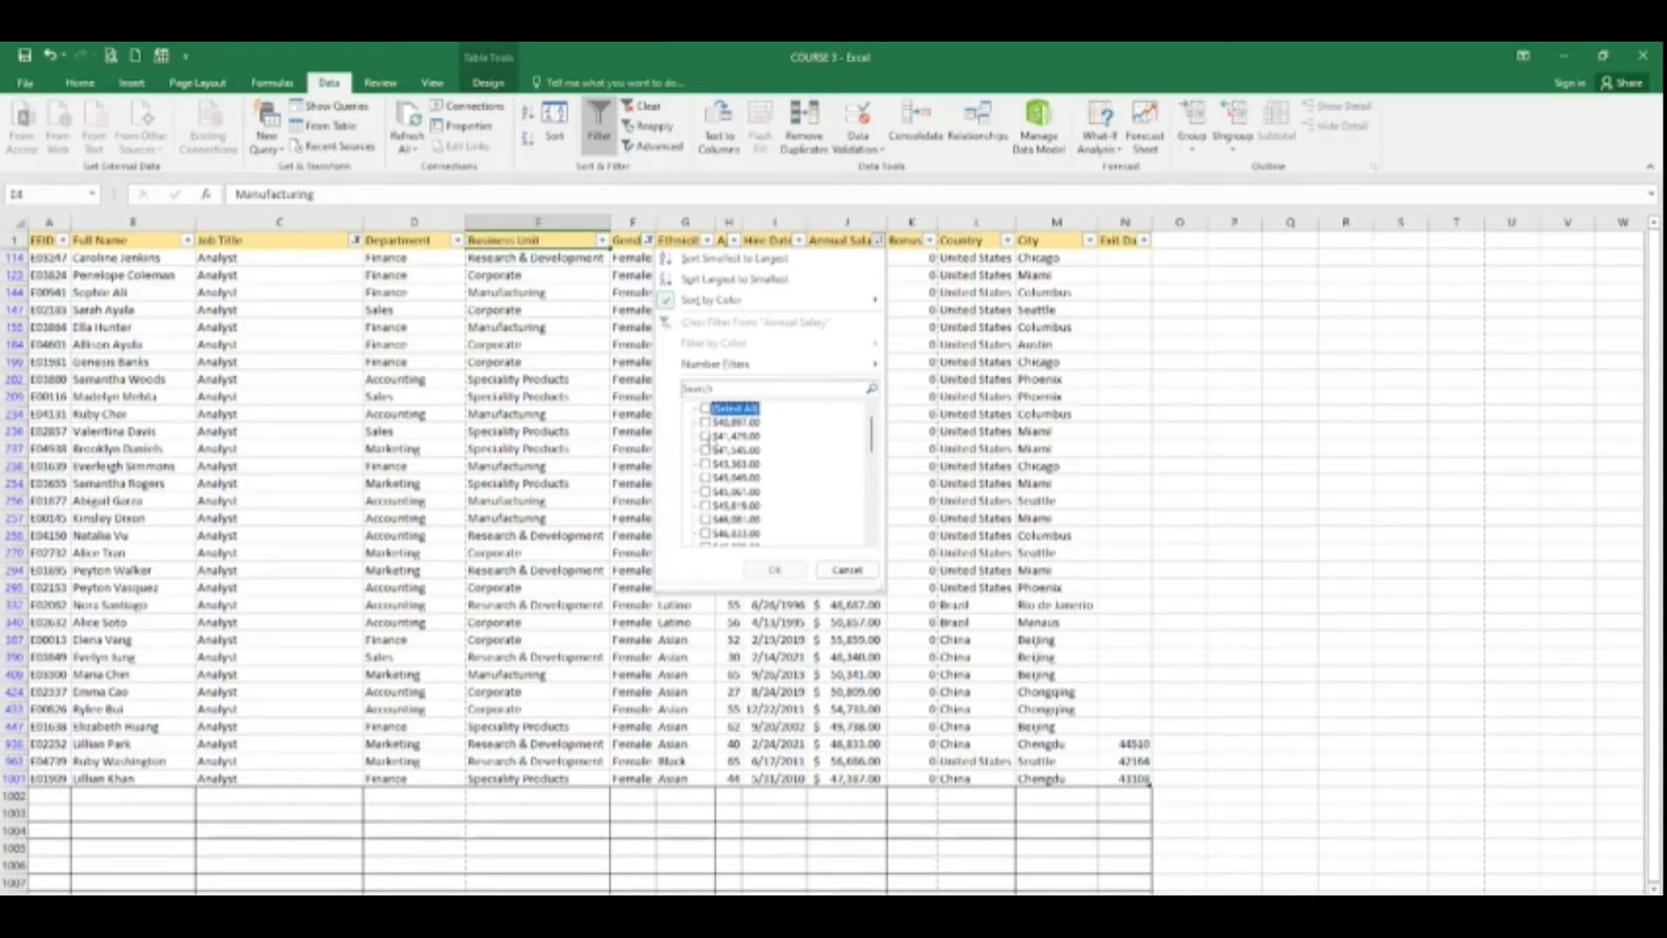
left_click(706, 436)
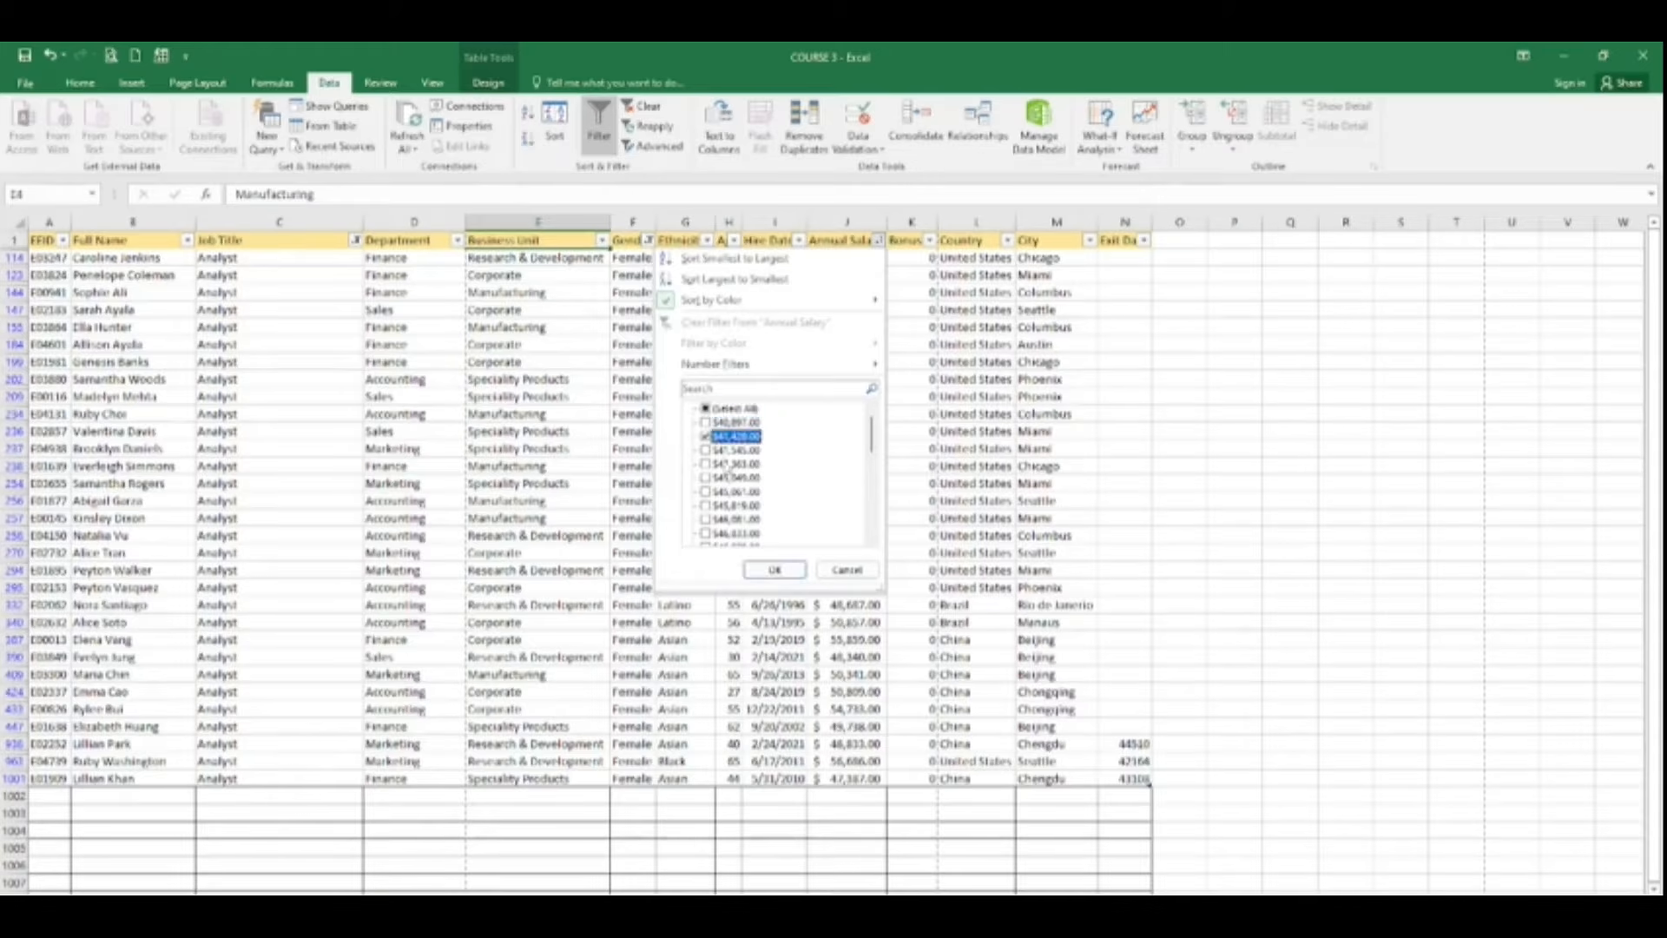
left_click(768, 569)
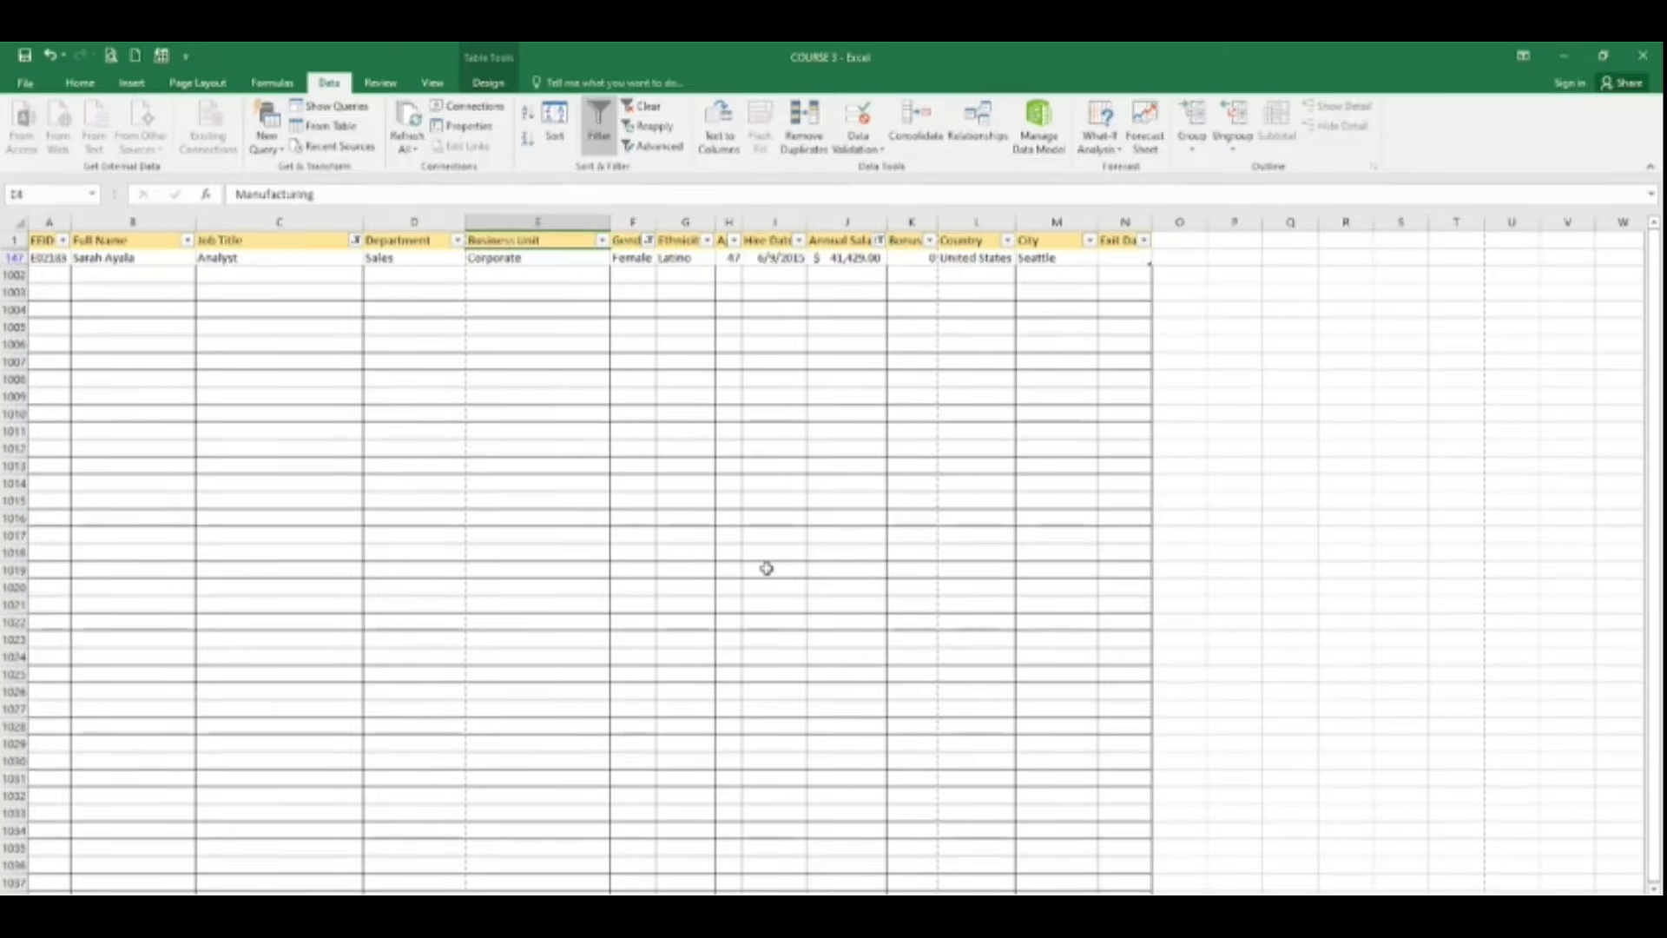
key("ctrl+z")
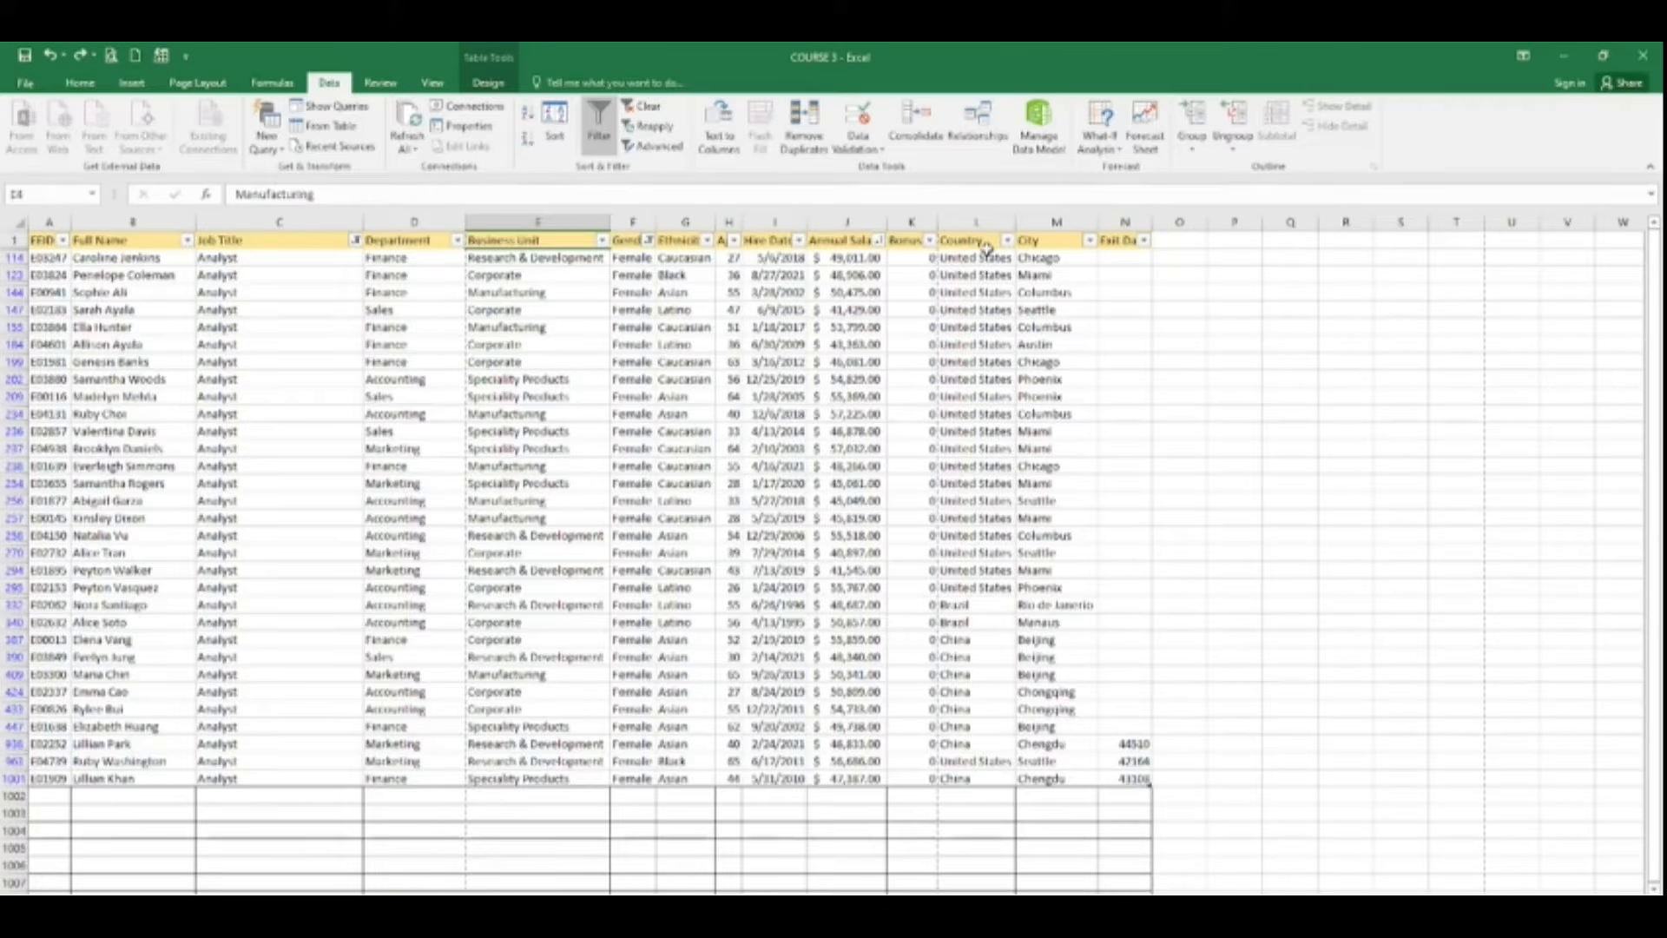
Filter the Ethnicity column to Asian only
left_click(708, 241)
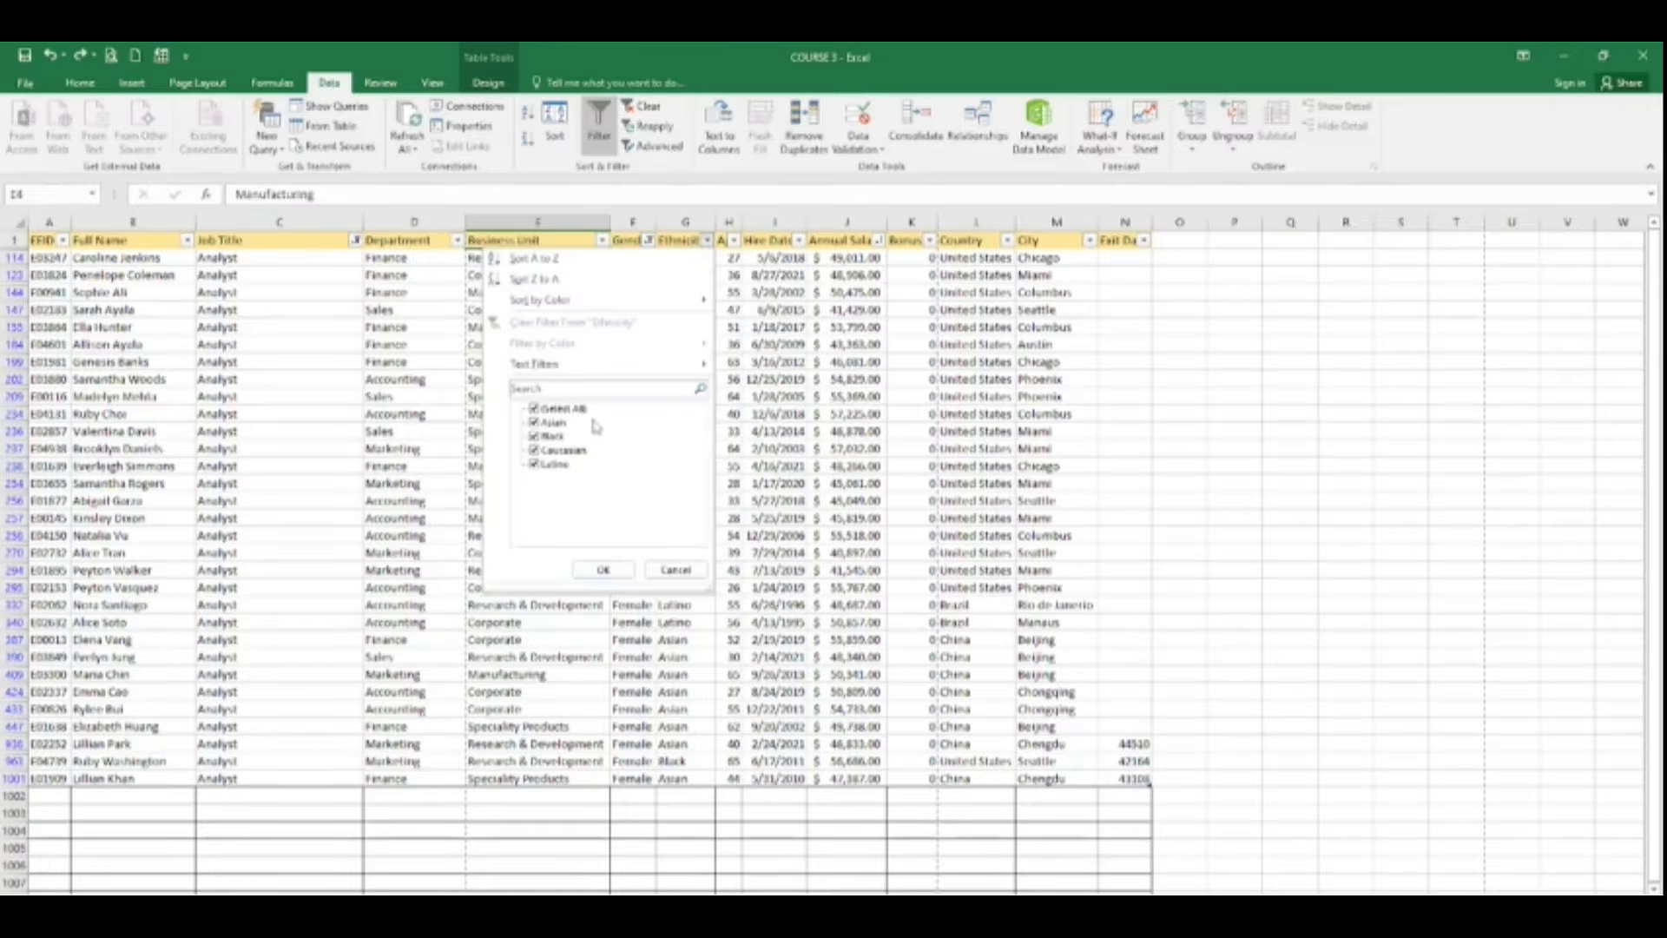
left_click(539, 409)
left_click(535, 423)
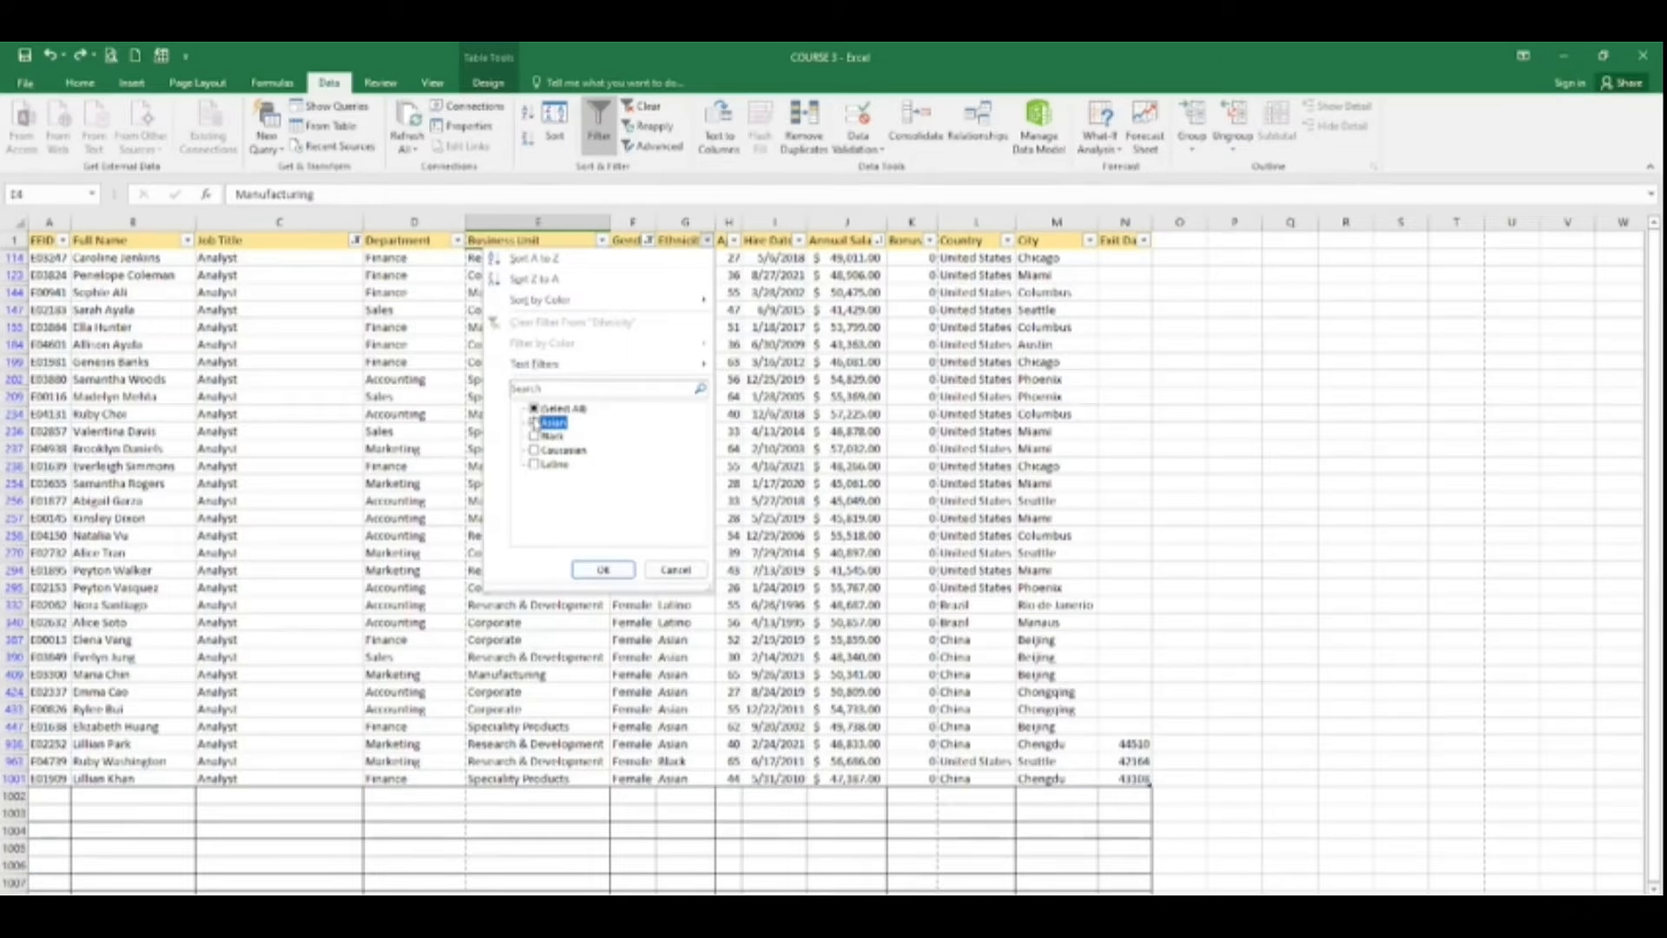
left_click(603, 570)
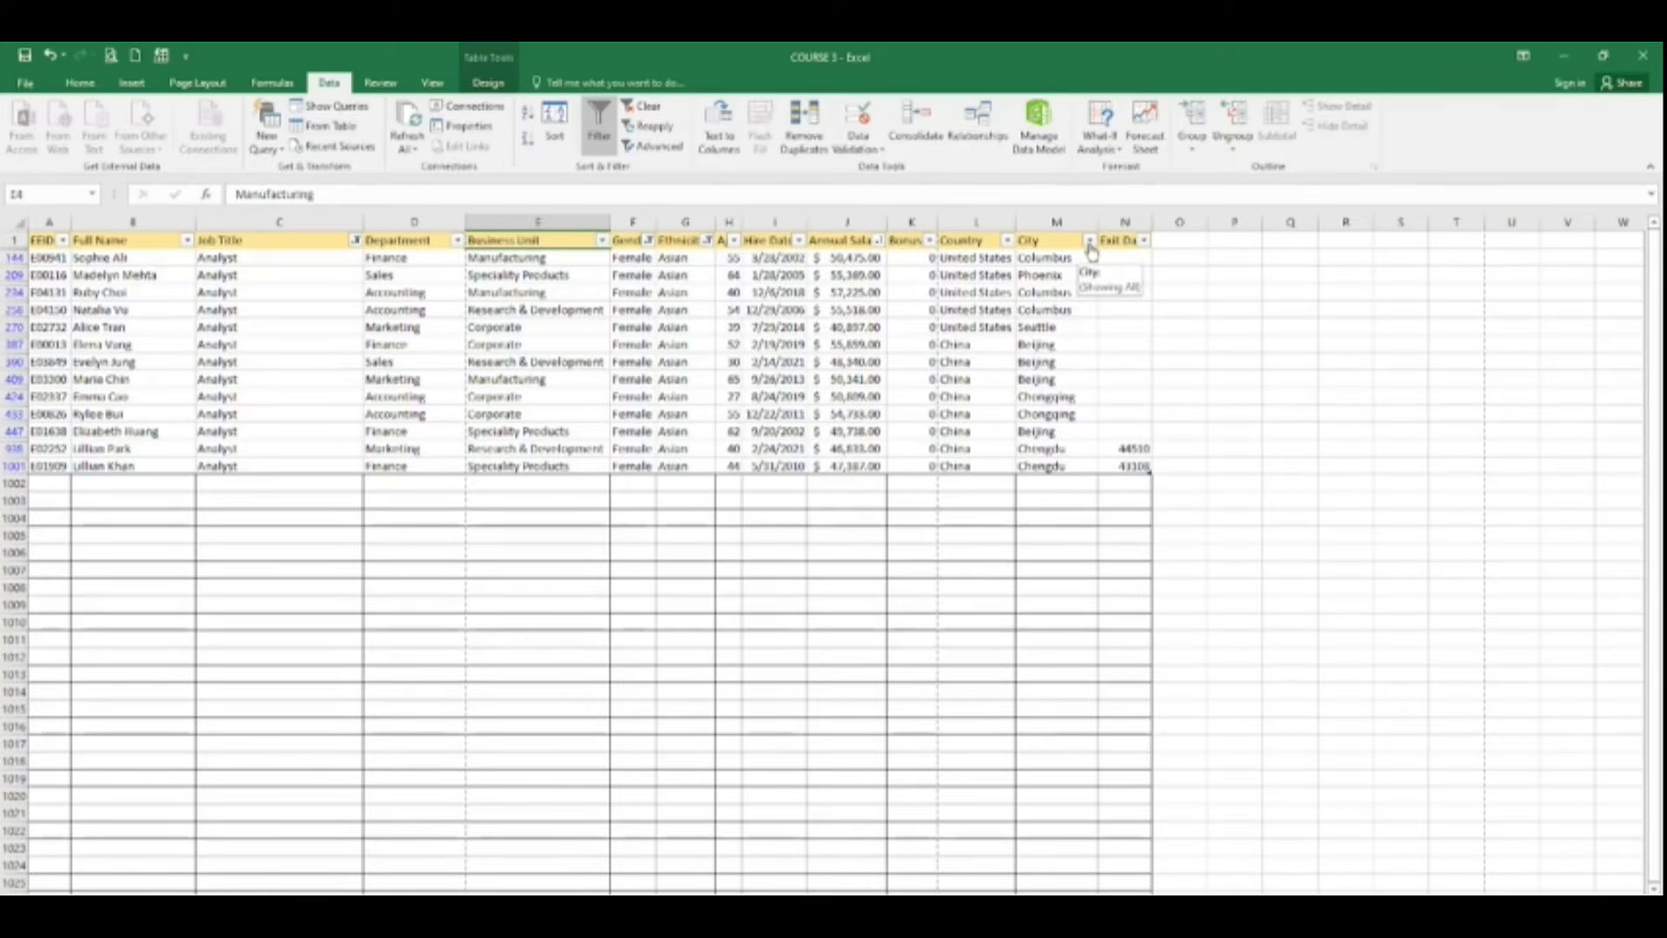
Filter the City column to Columbus only
left_click(1089, 241)
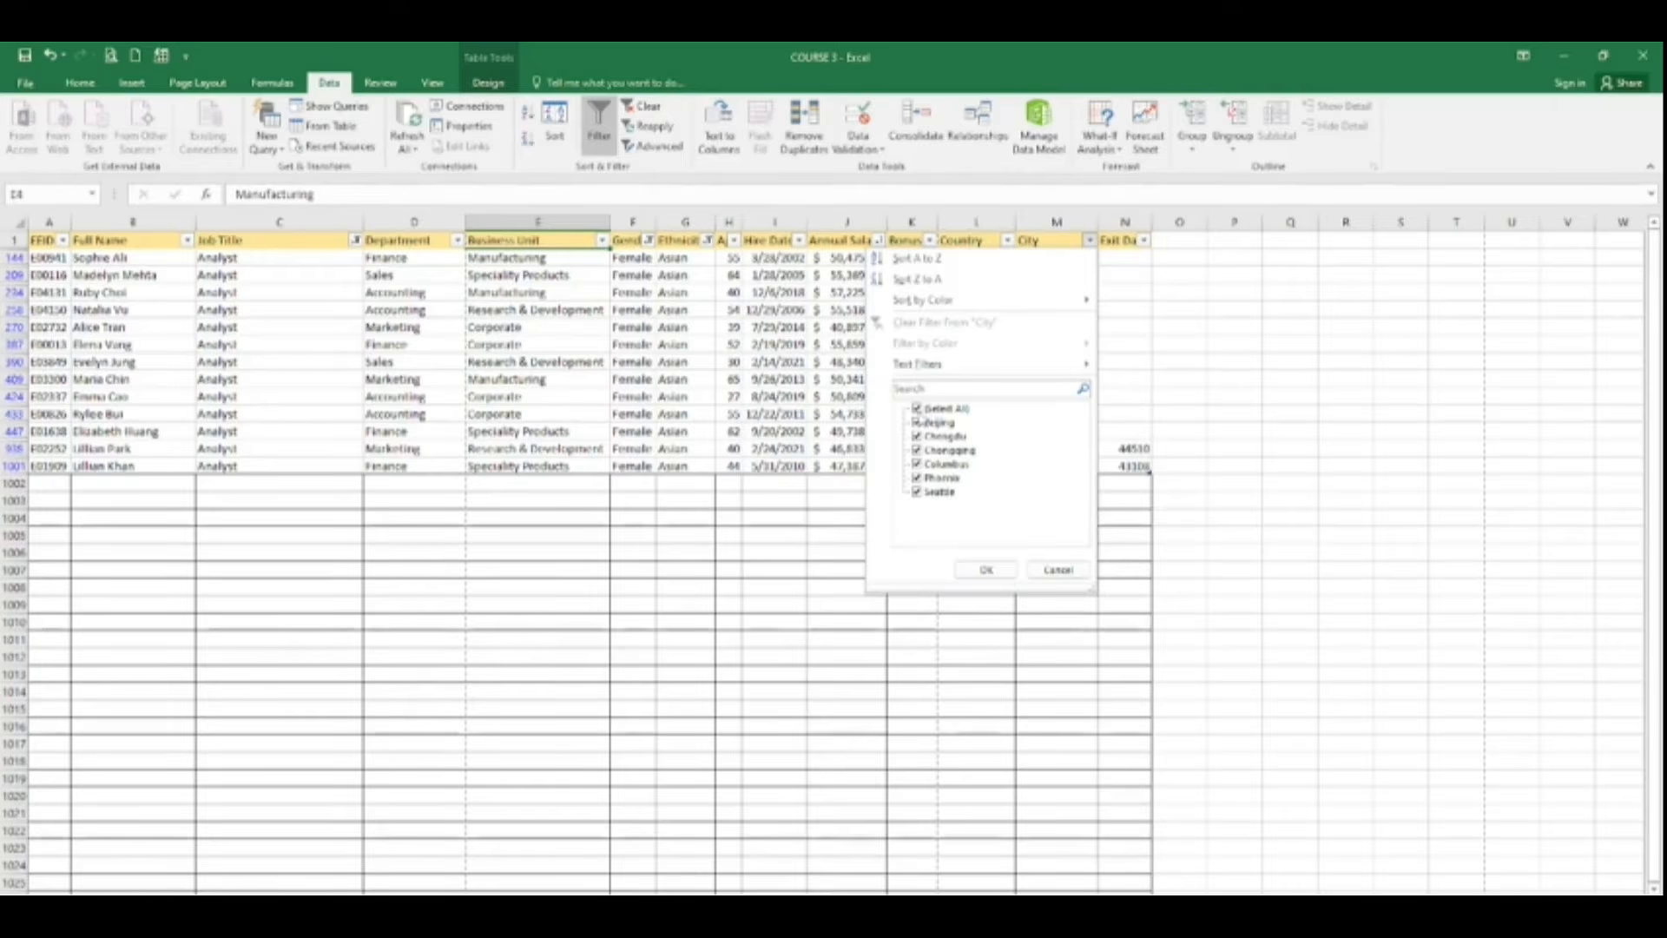
left_click(918, 408)
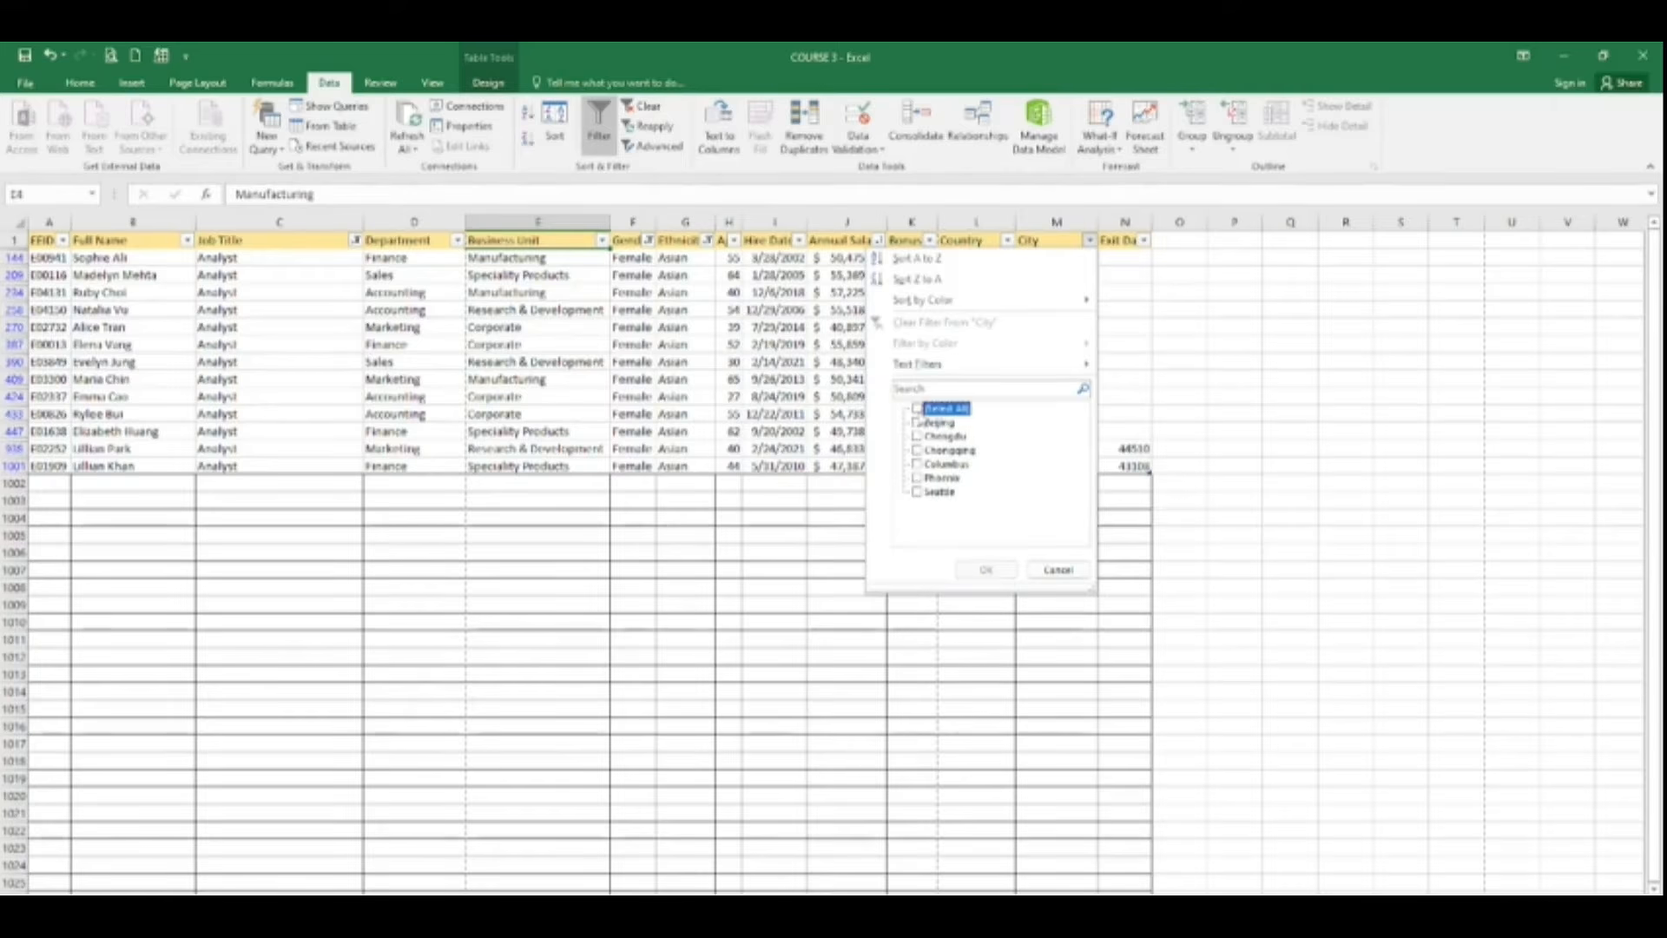
left_click(917, 464)
left_click(981, 568)
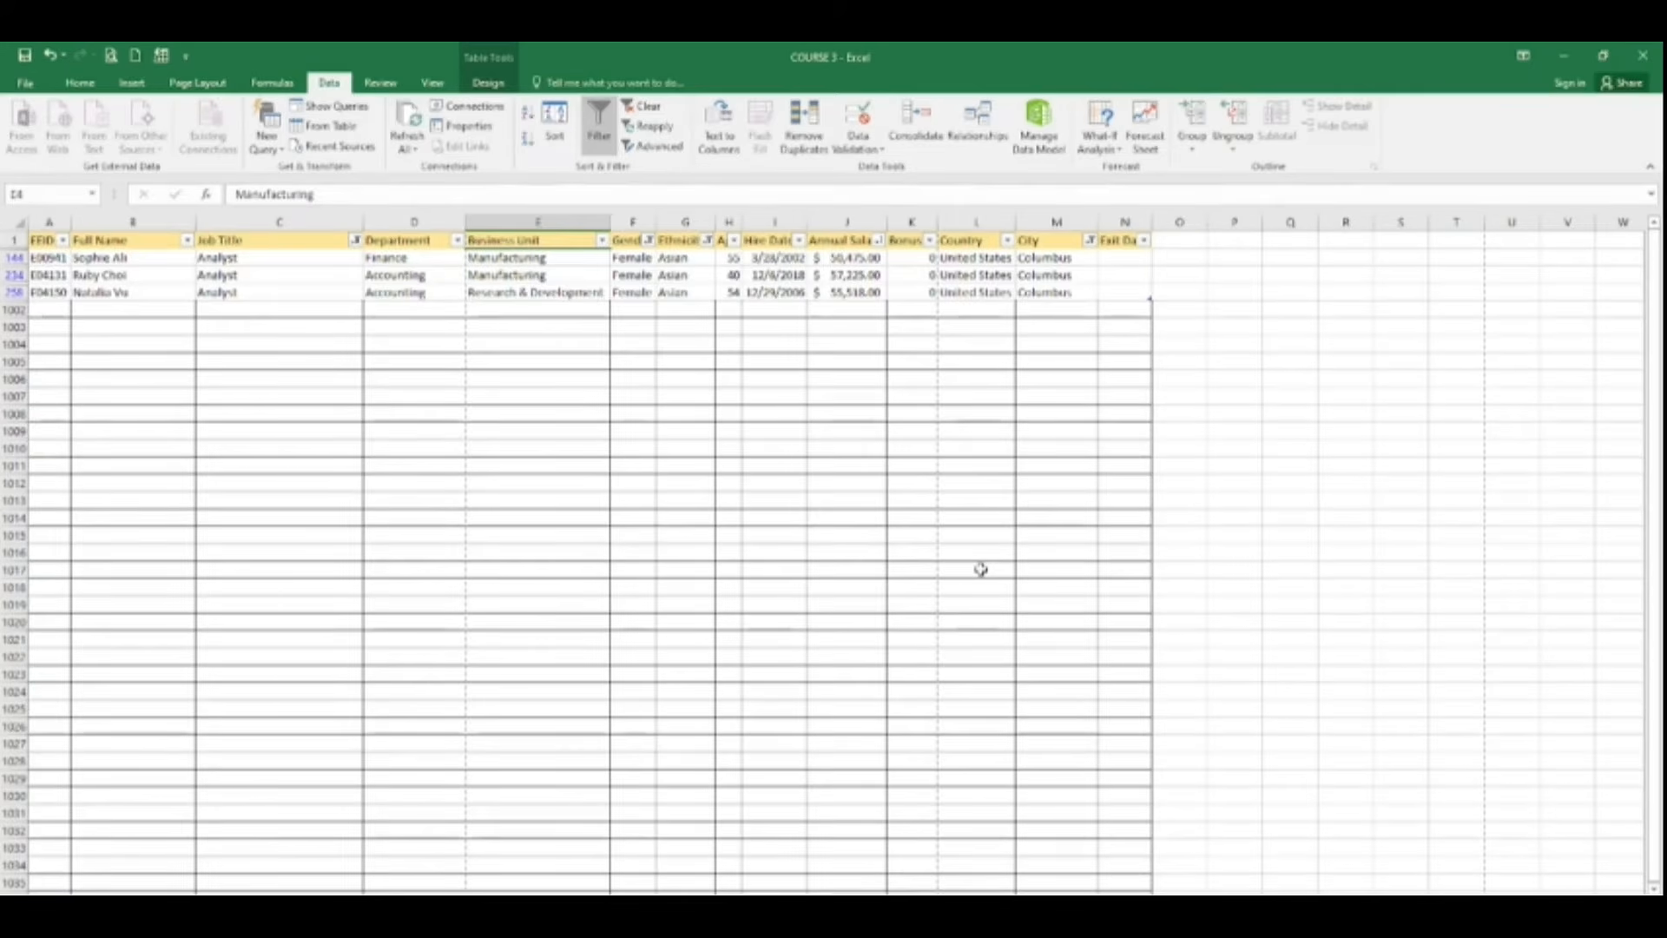
Add Caucasian to the values shown by the Ethnicity column's filter
left_click(707, 241)
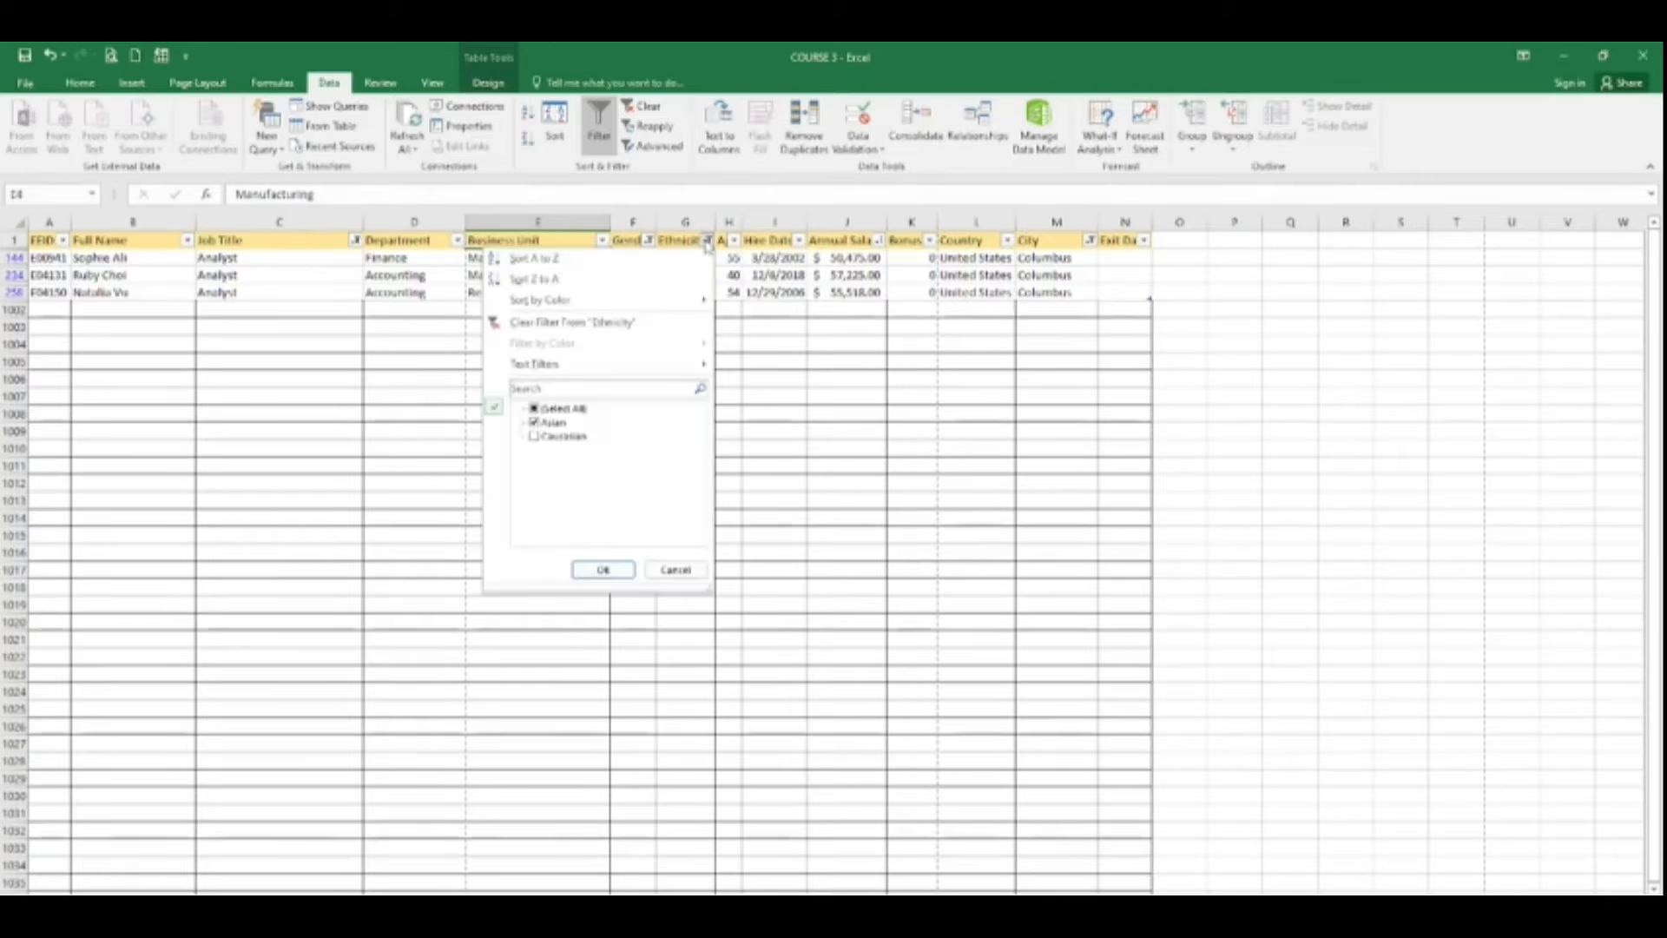
left_click(533, 437)
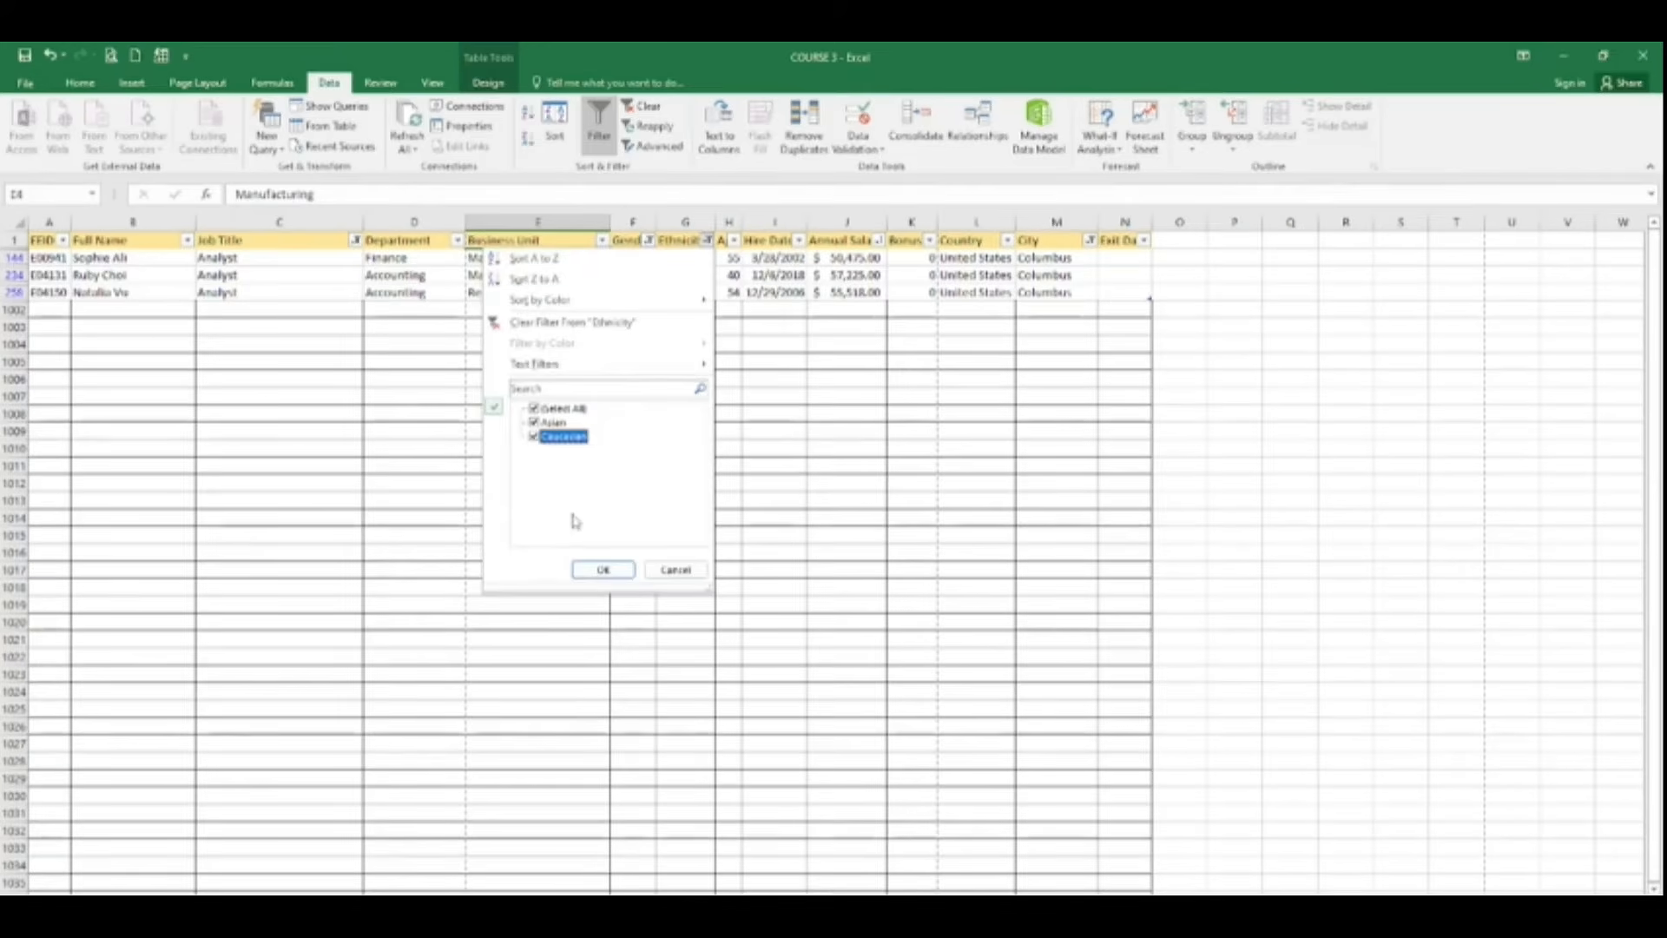
left_click(601, 570)
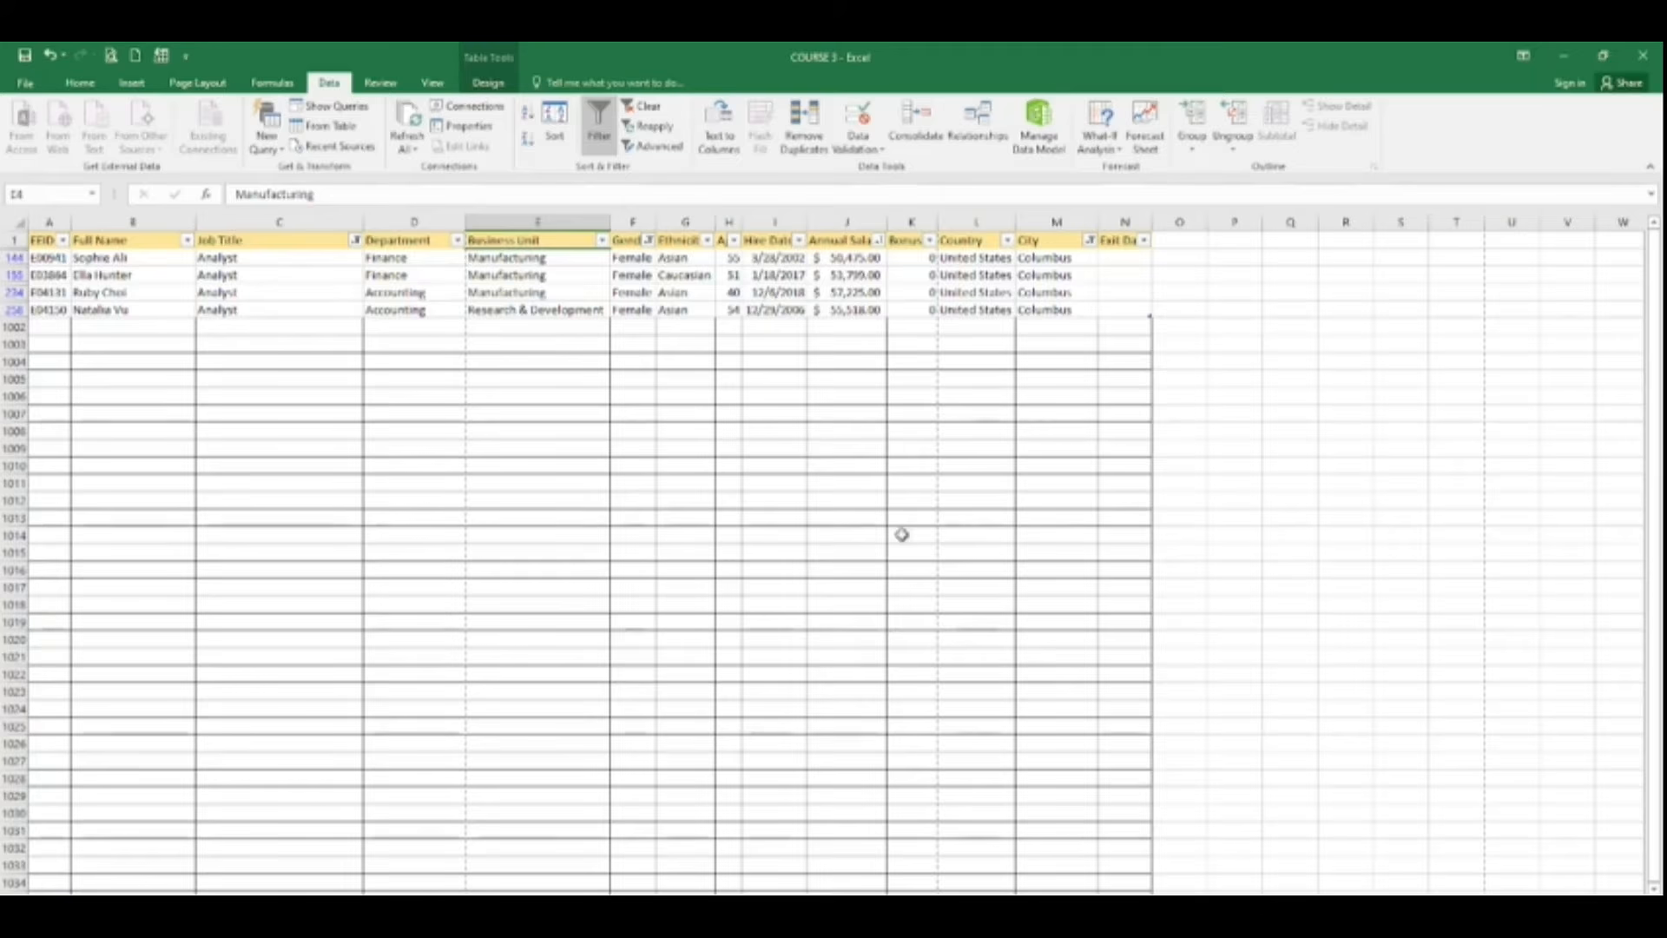
mouse_move(1655, 480)
left_mouse_down()
mouse_move(1661, 645)
mouse_move(1657, 478)
left_mouse_up()
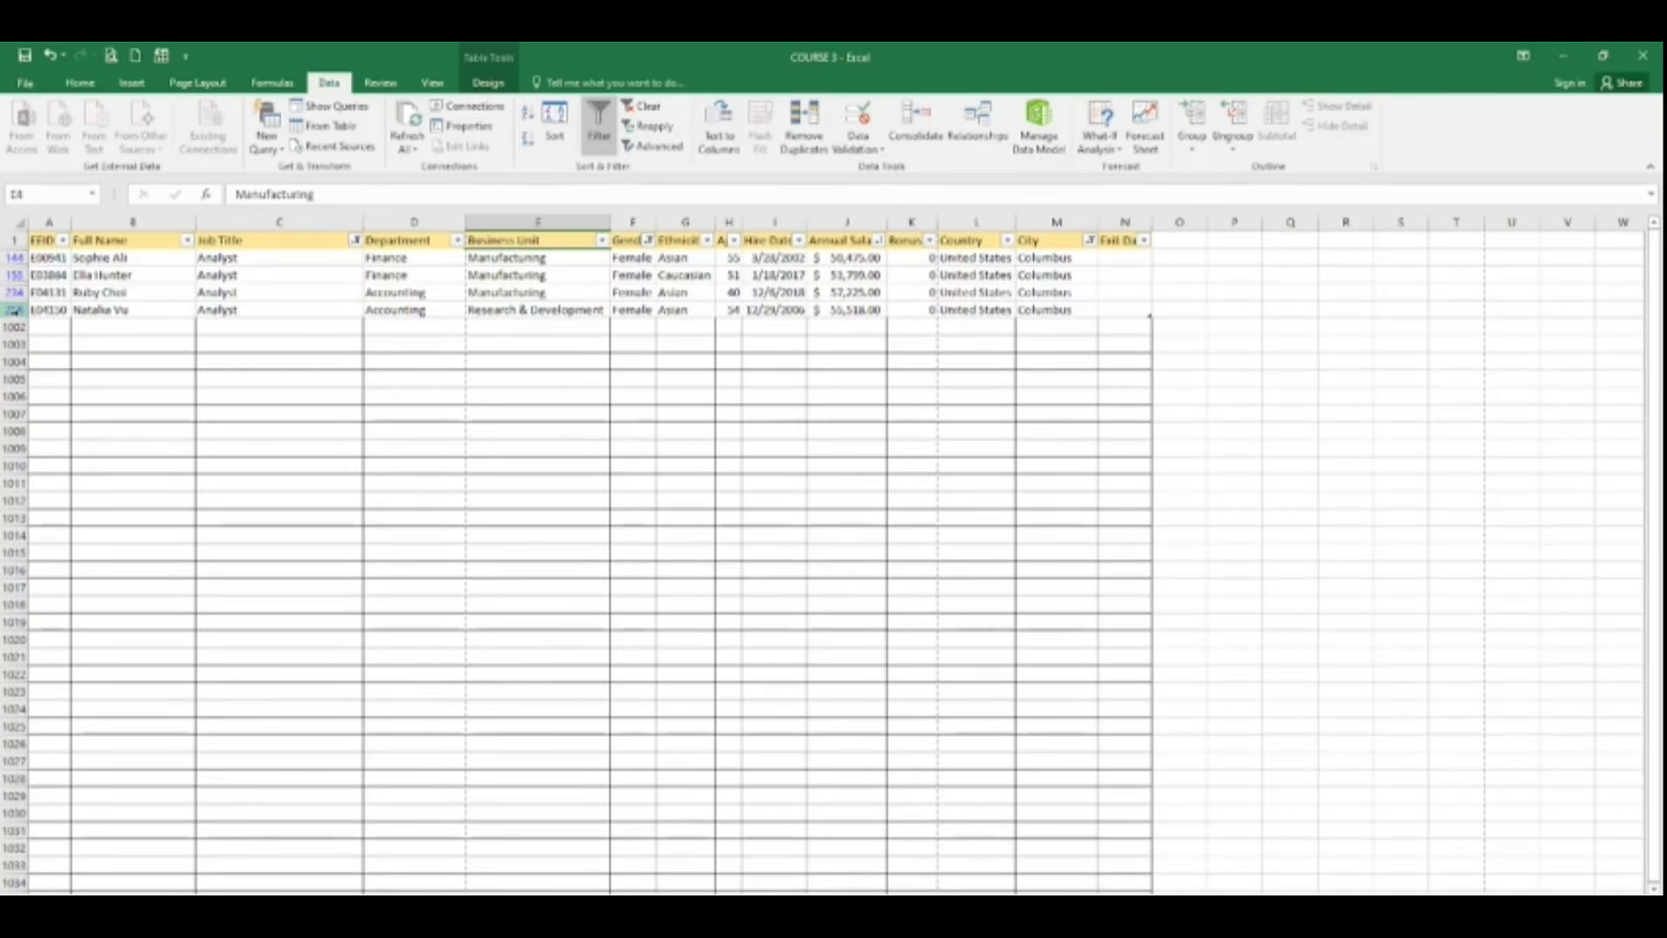
Filter the Department column to Accounting only
left_click(457, 240)
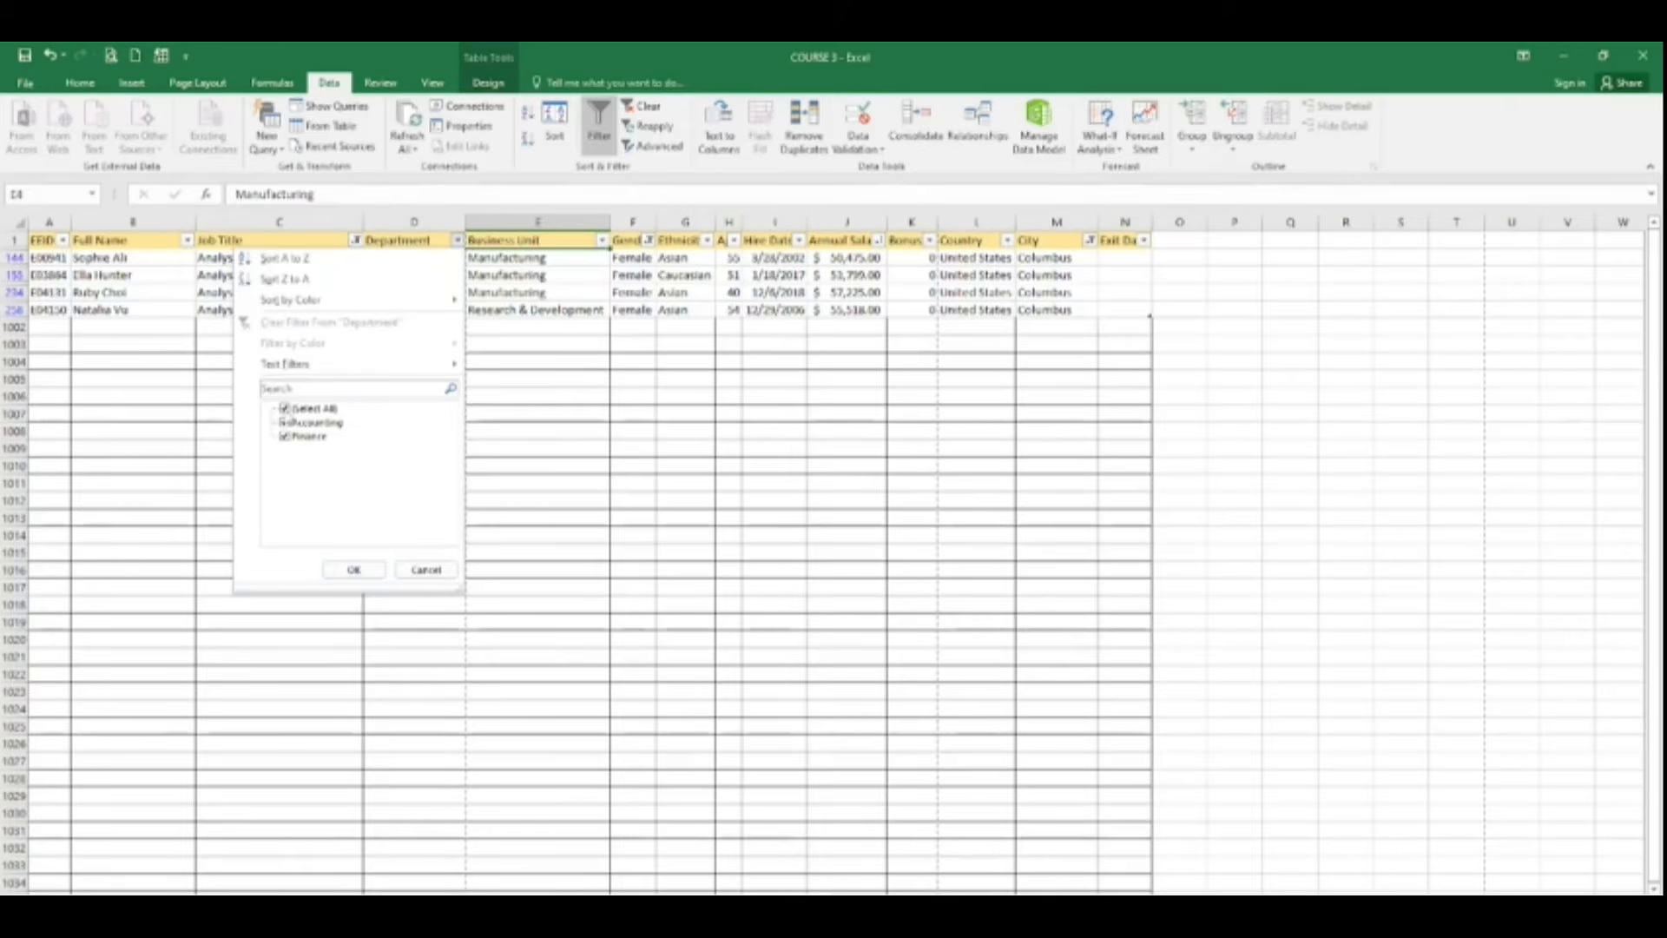
left_click(285, 408)
left_click(284, 422)
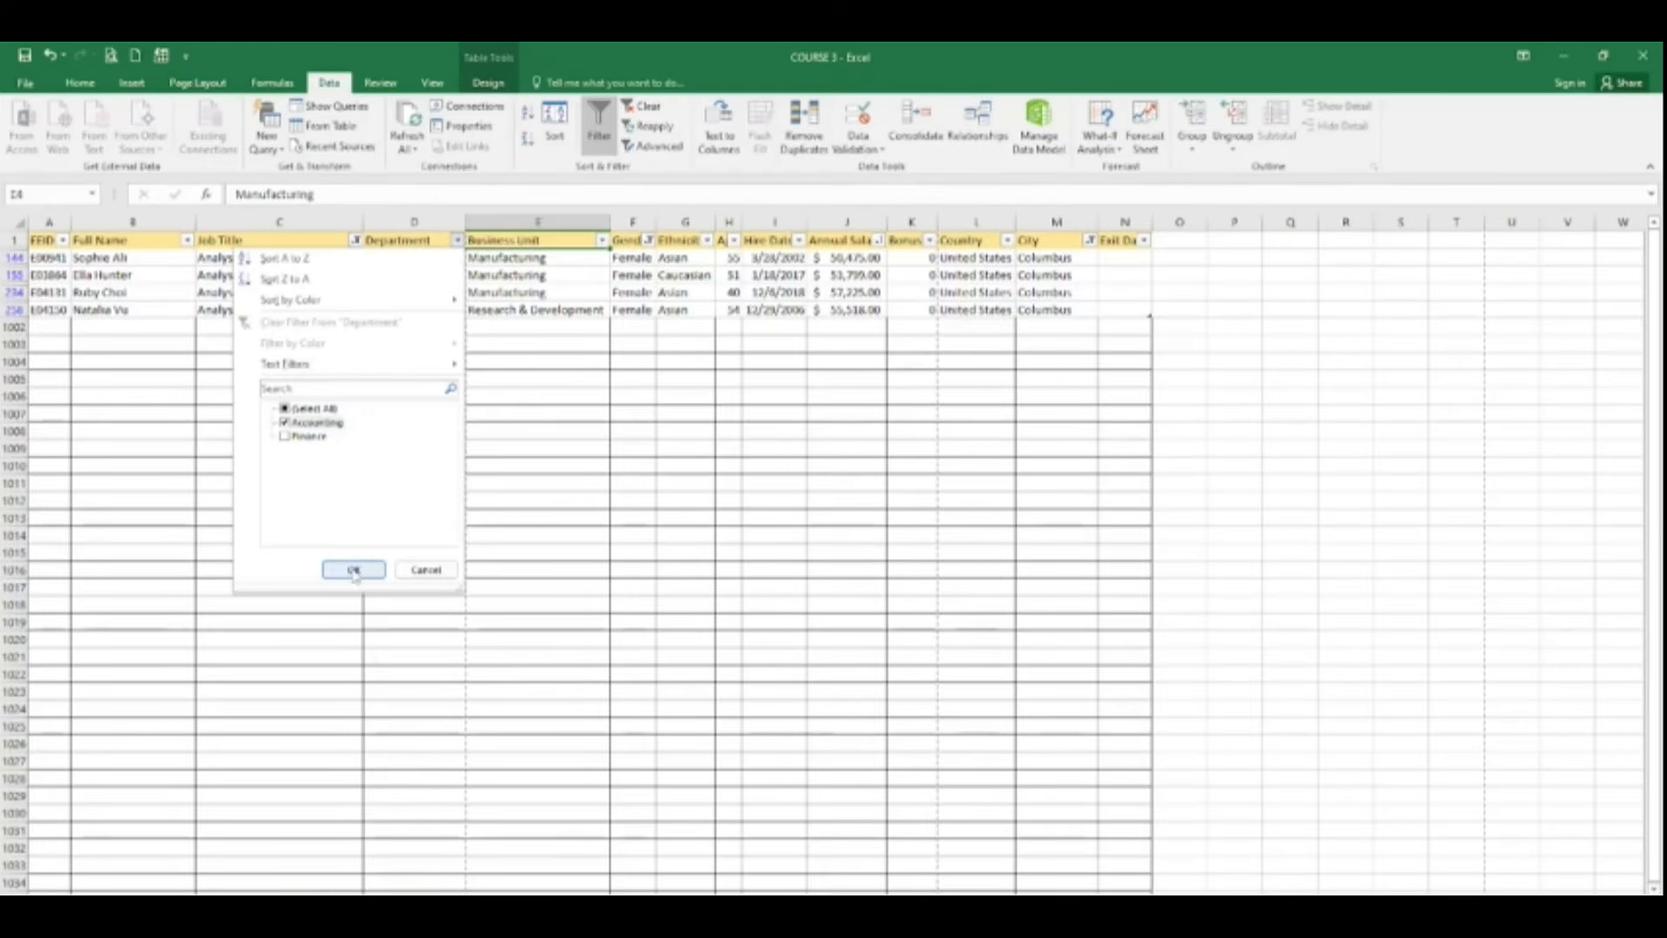
left_click(354, 570)
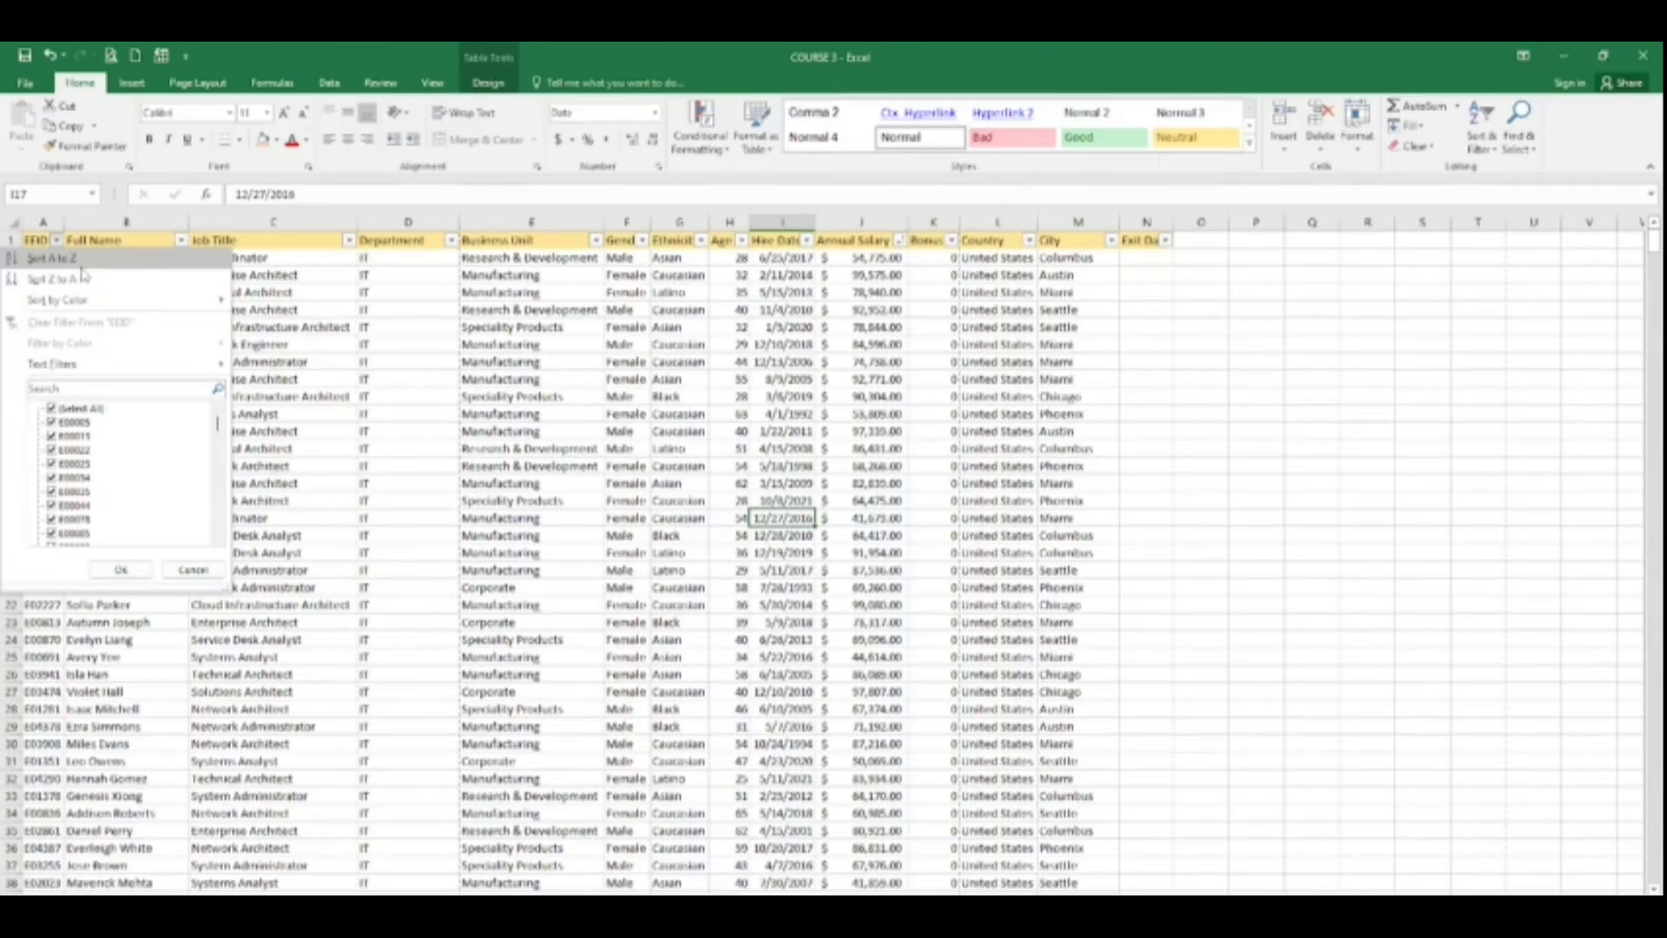
Apply a text filter to the EEID column for IDs that contain E04
mouse_move(91, 368)
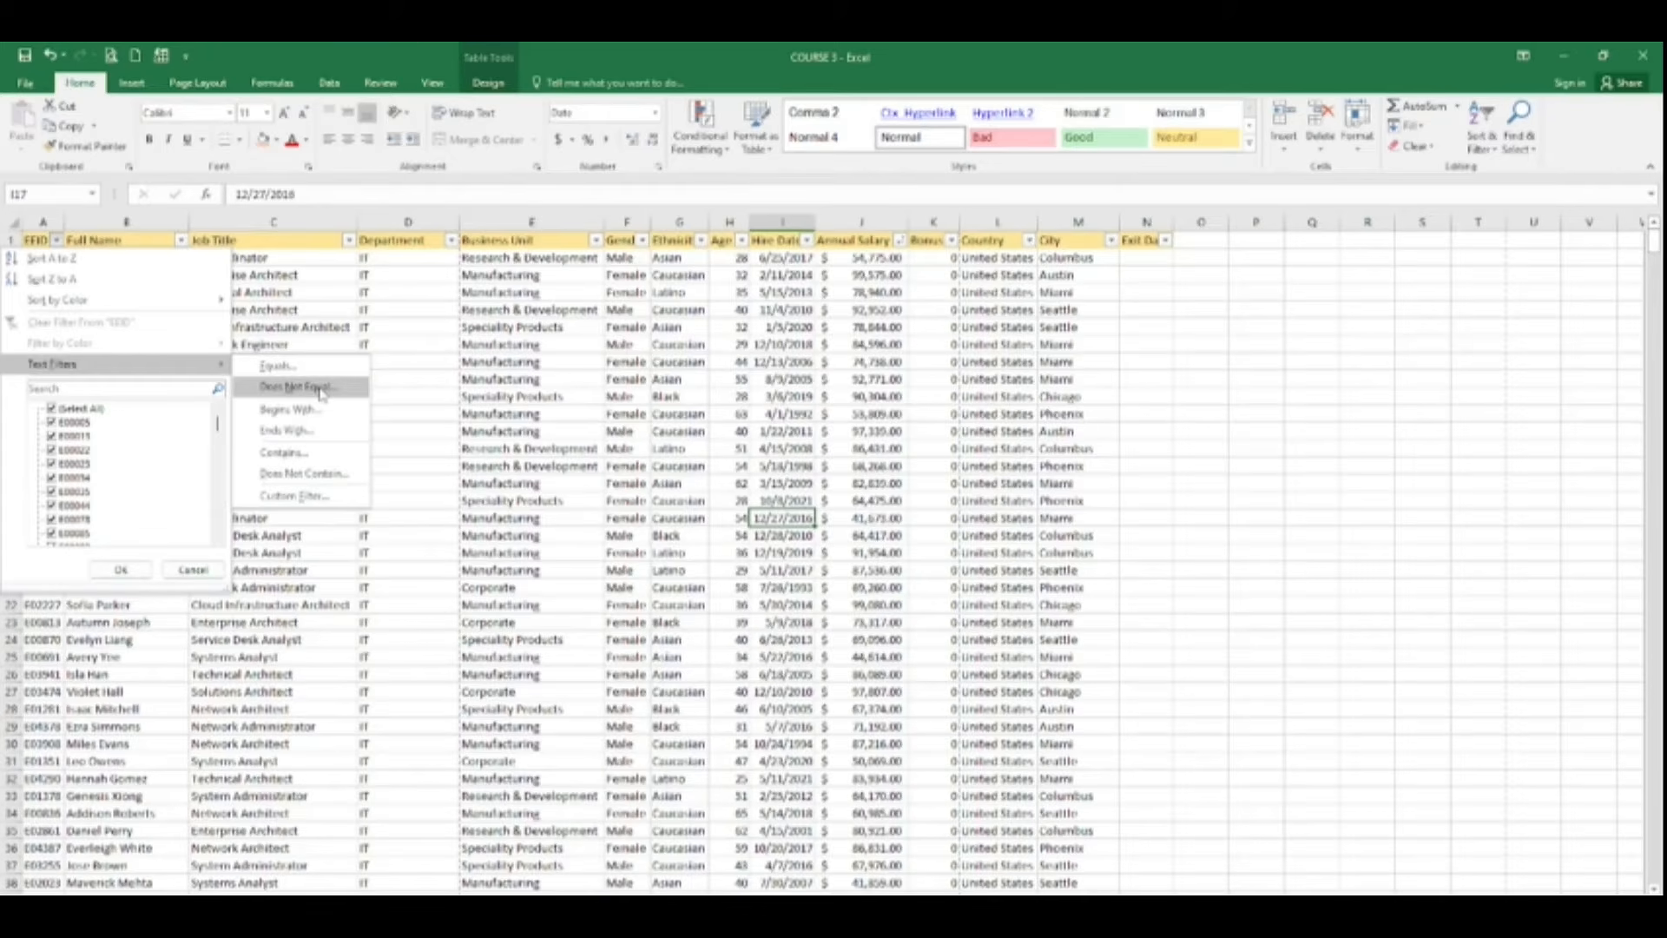
left_click(285, 452)
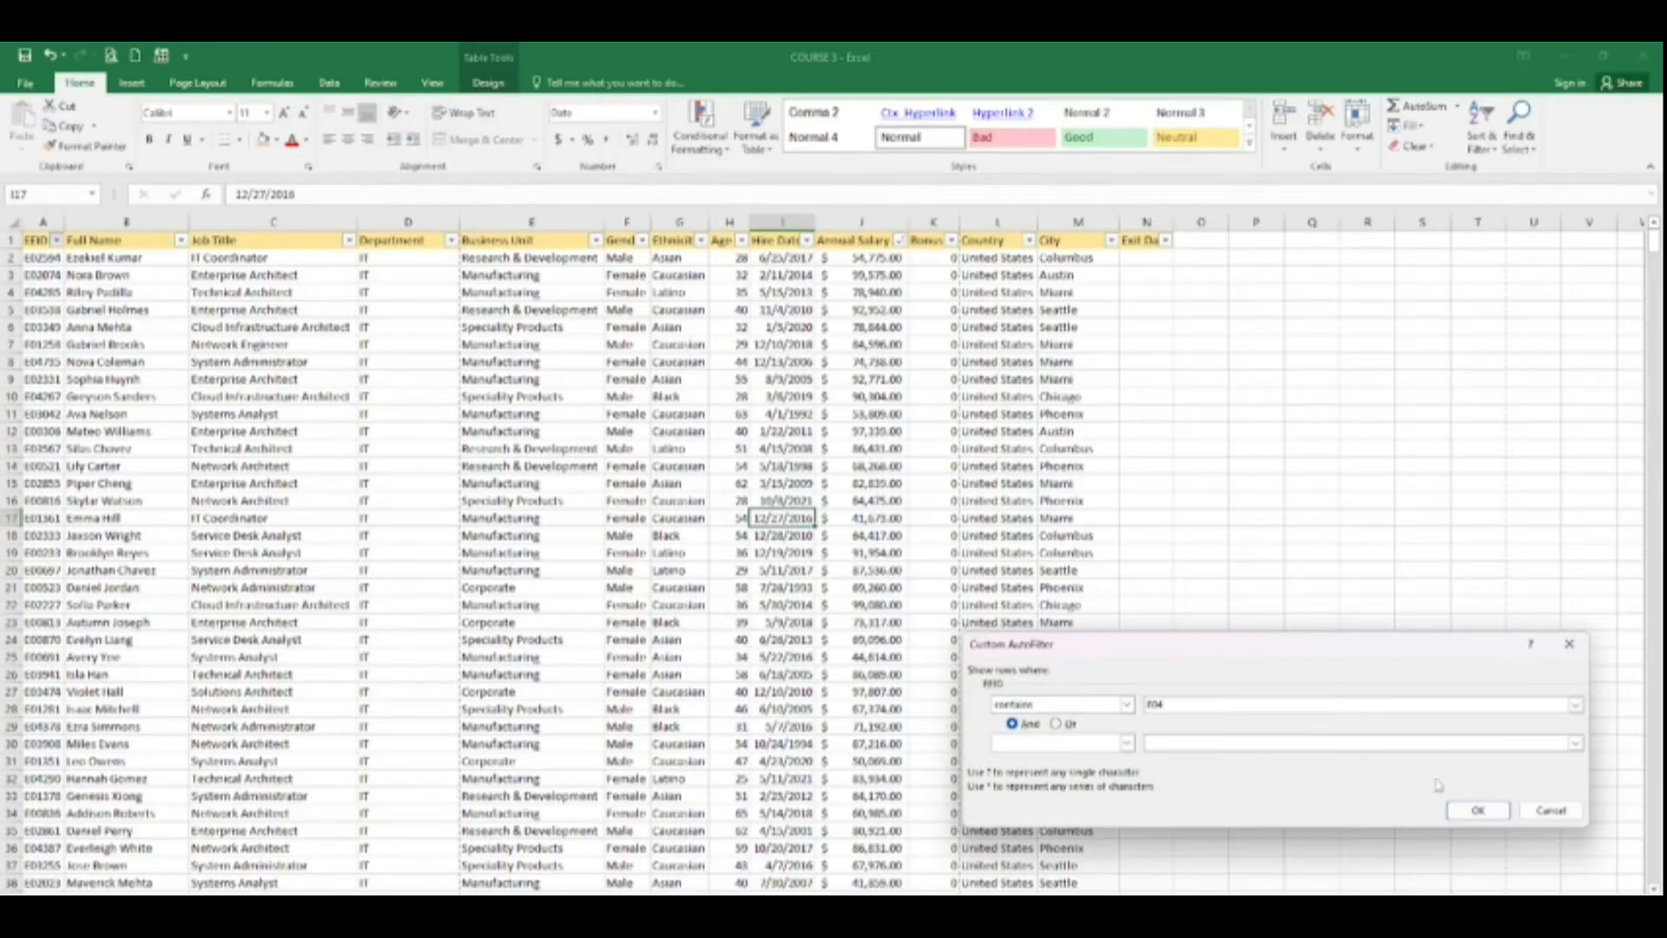
left_click(1476, 810)
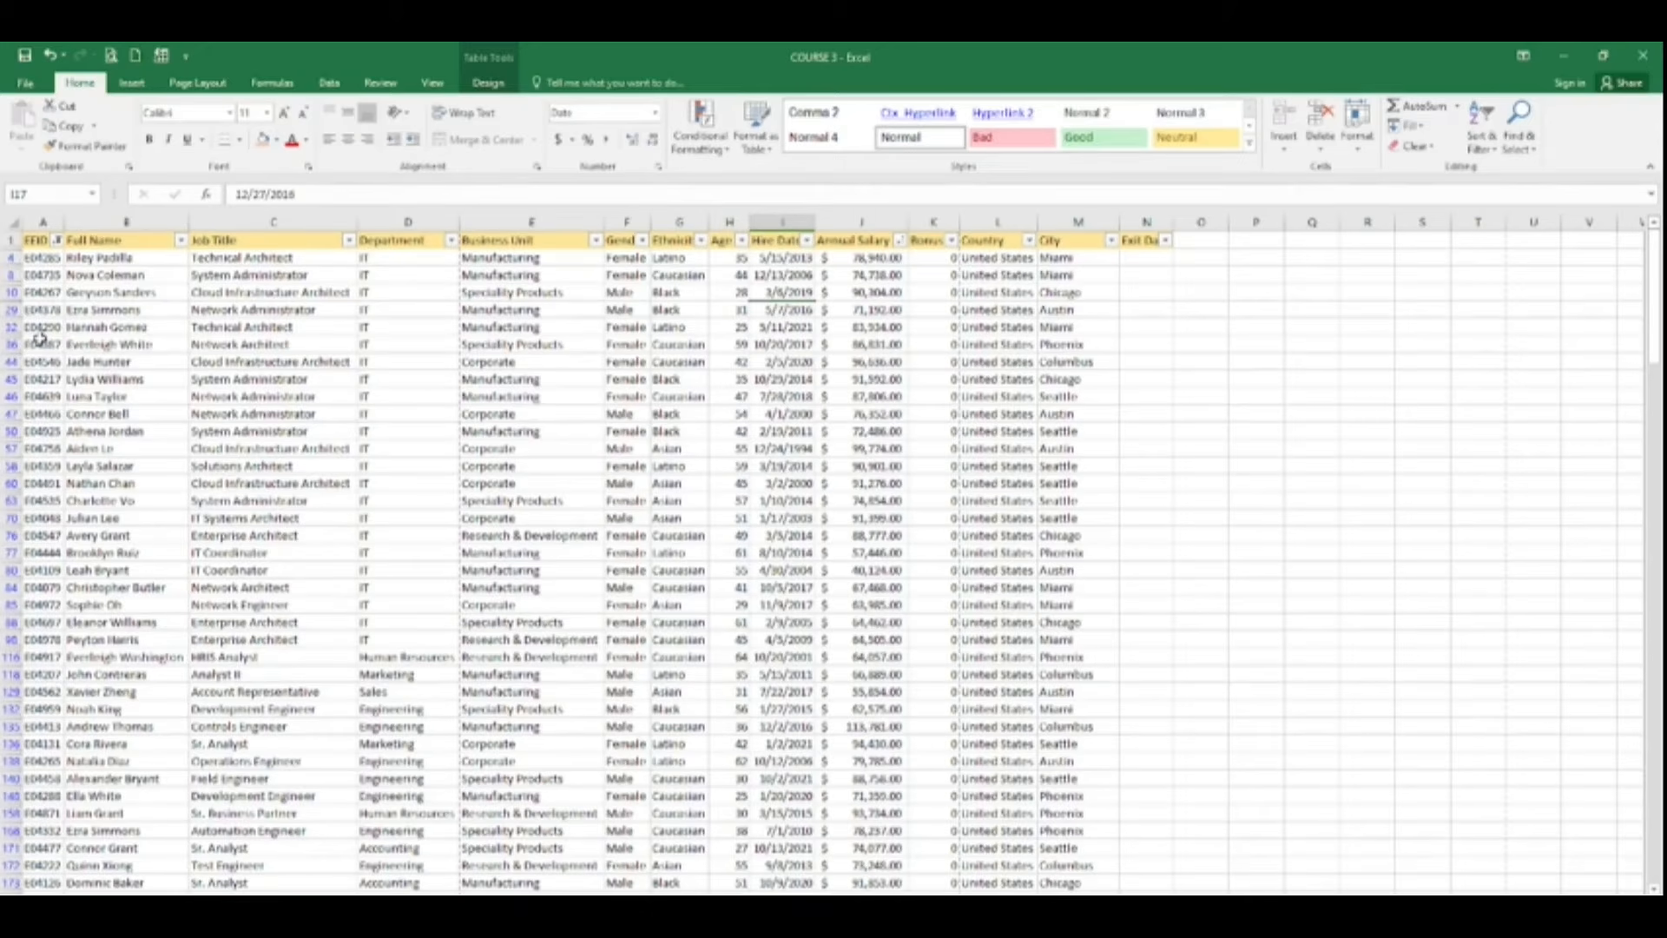
Apply a text filter to the Full Name column for names that begin with C
left_click(180, 241)
mouse_move(218, 363)
left_click(289, 409)
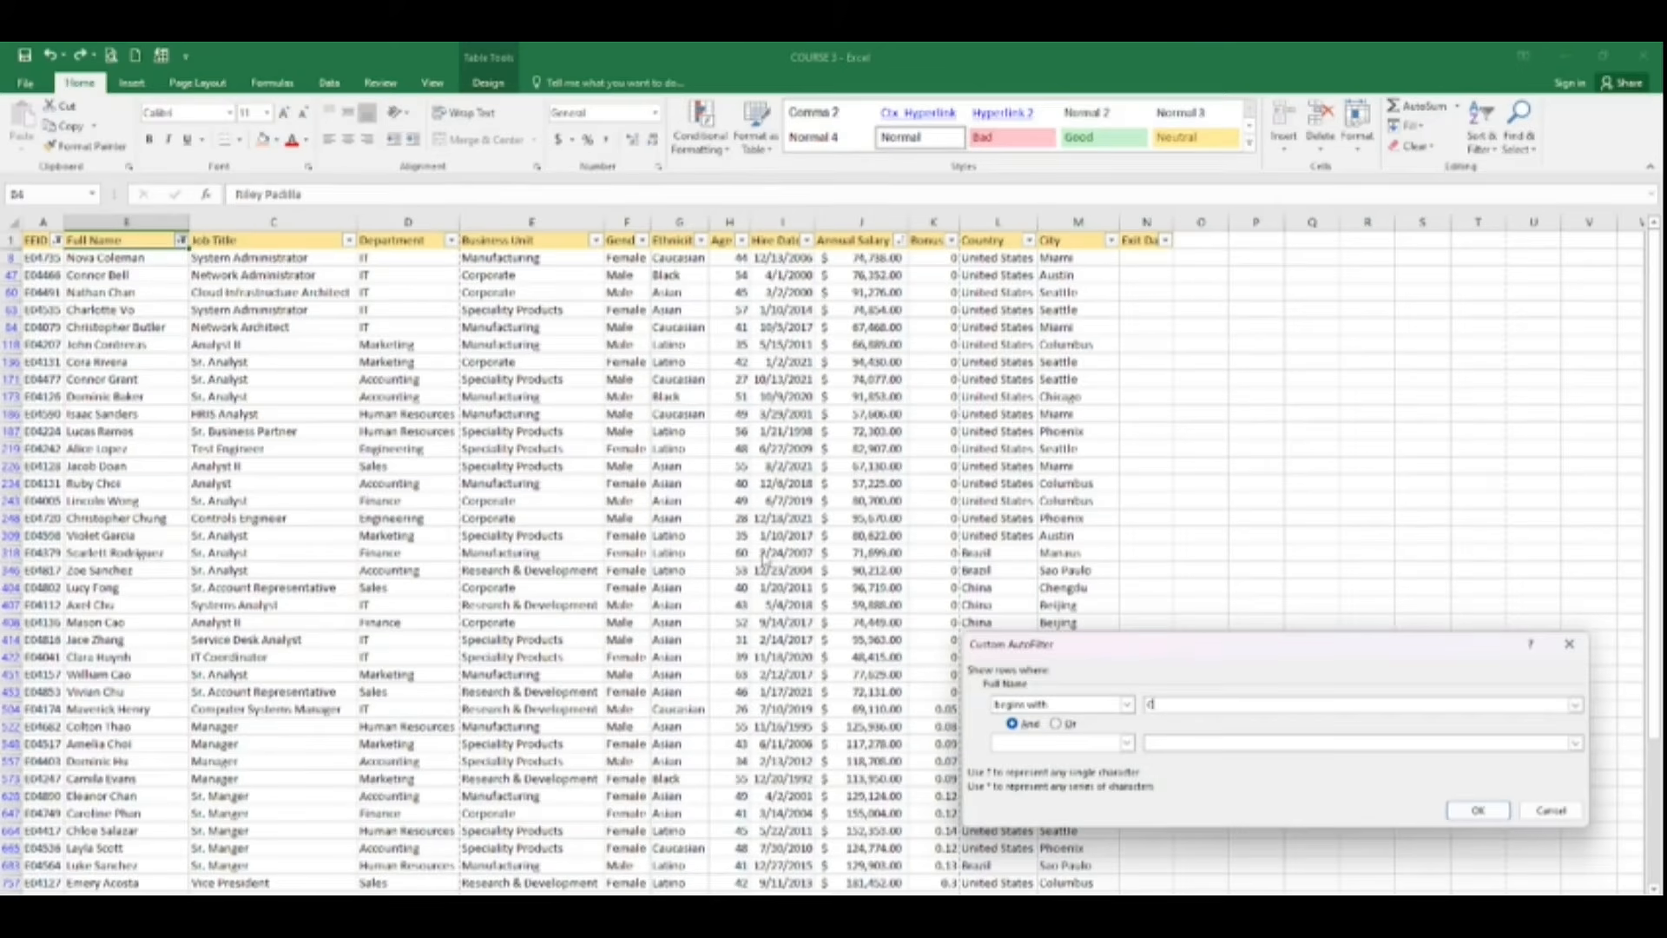
left_click(1477, 810)
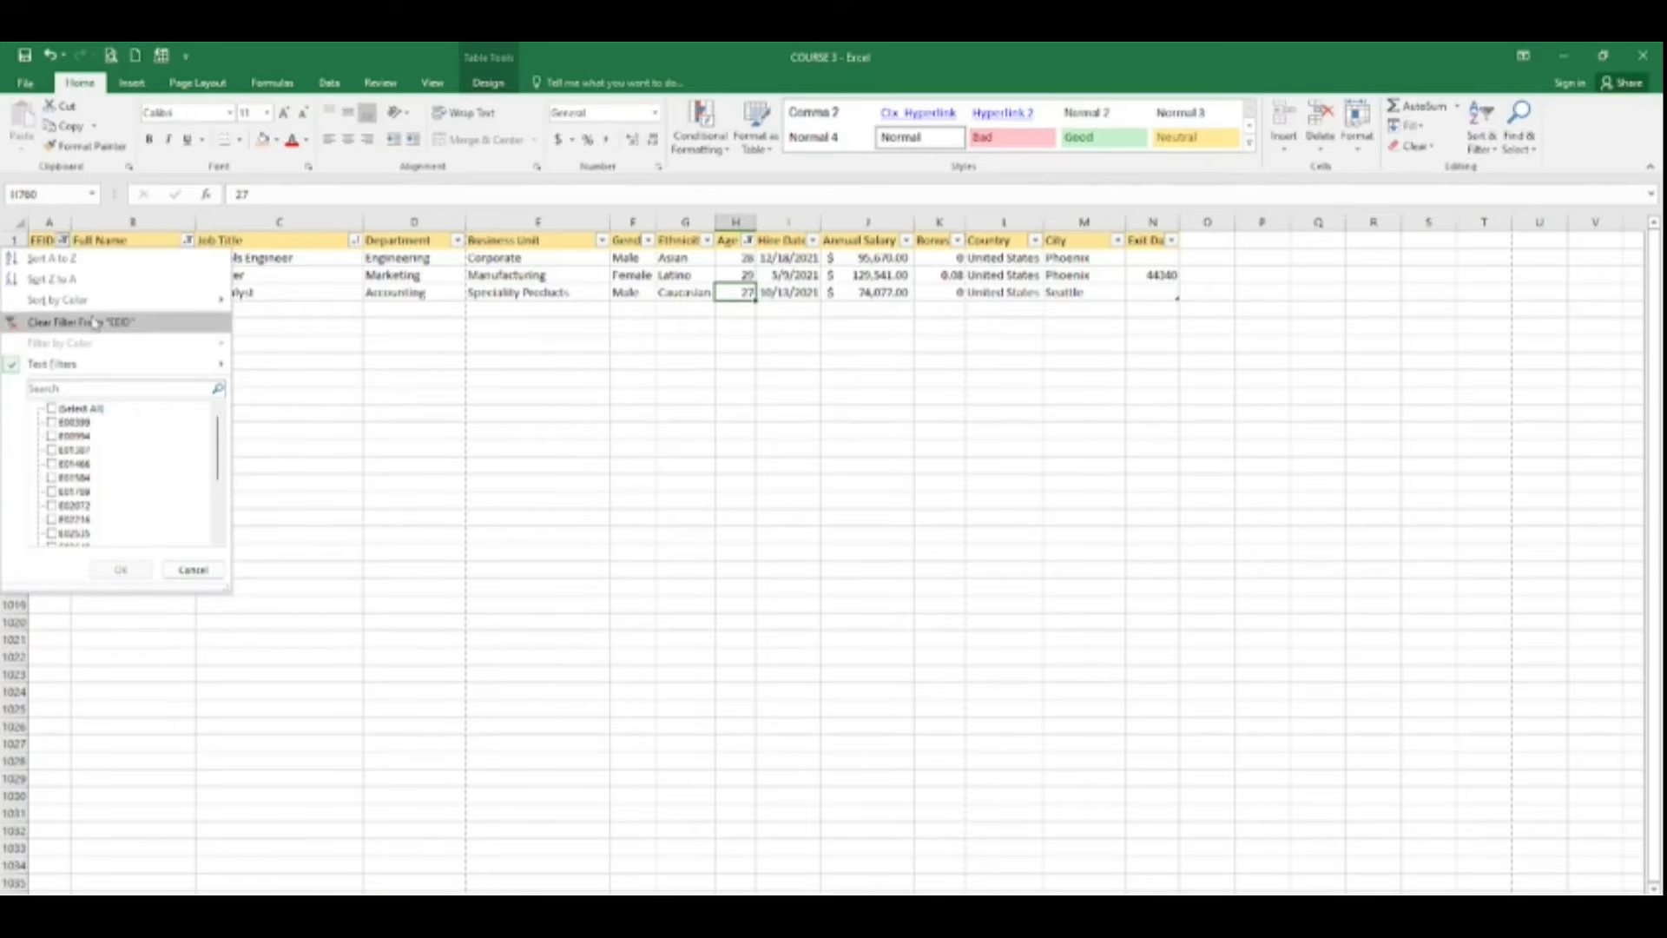
Clear the filter from the EEID column
key("Escape")
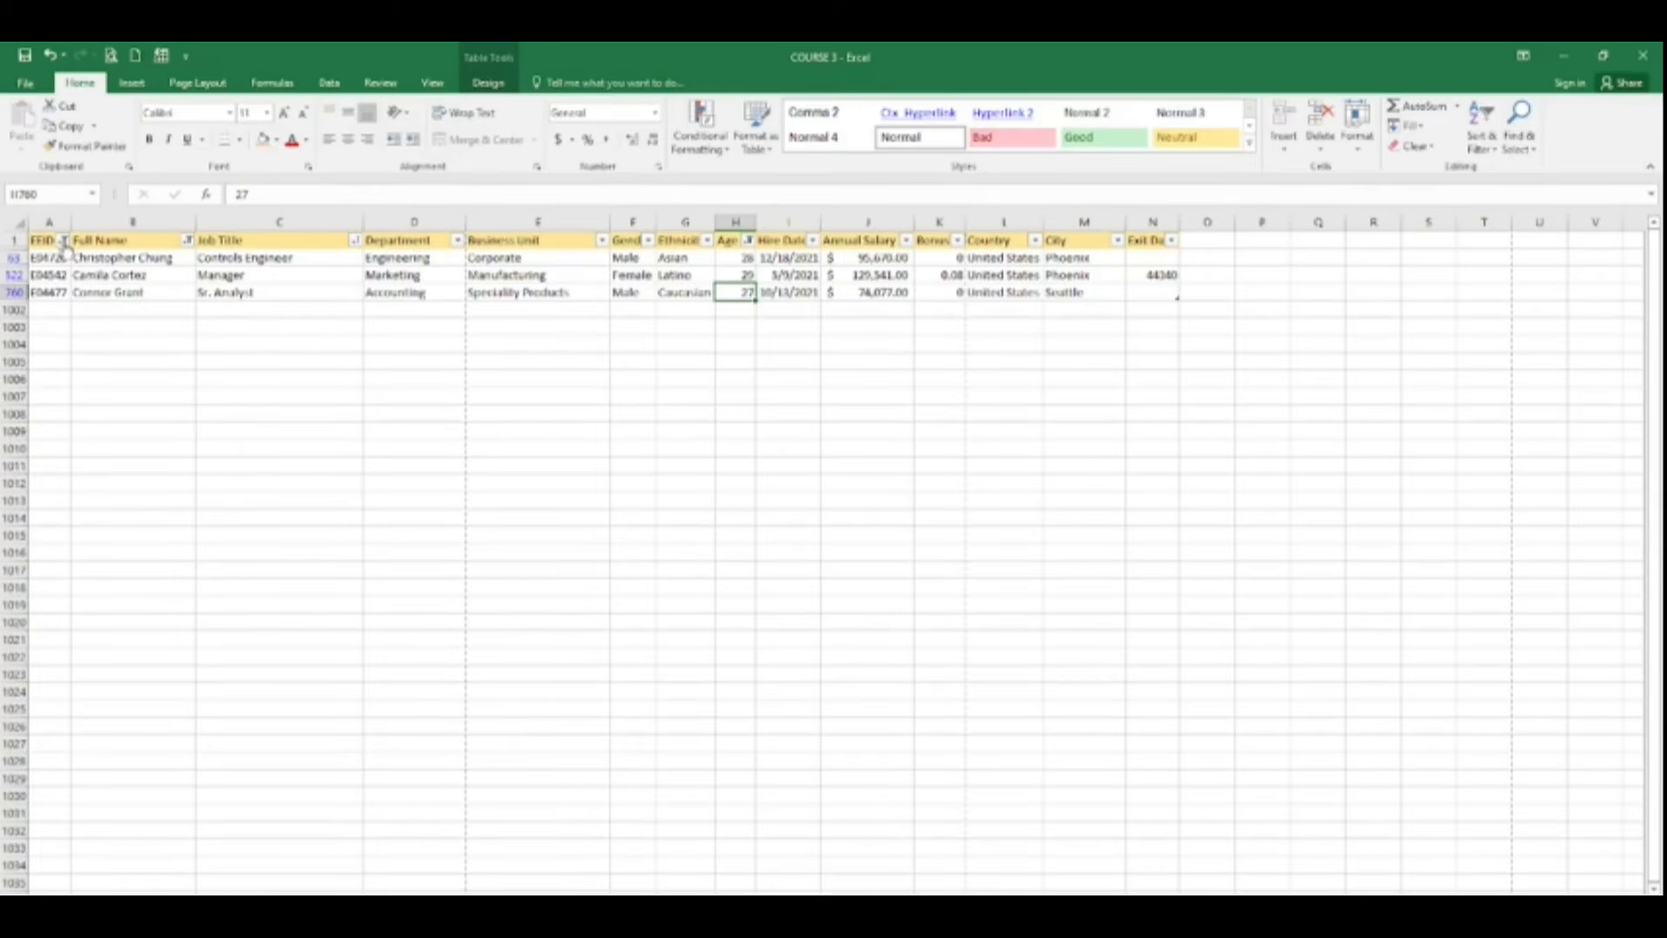
left_click(63, 241)
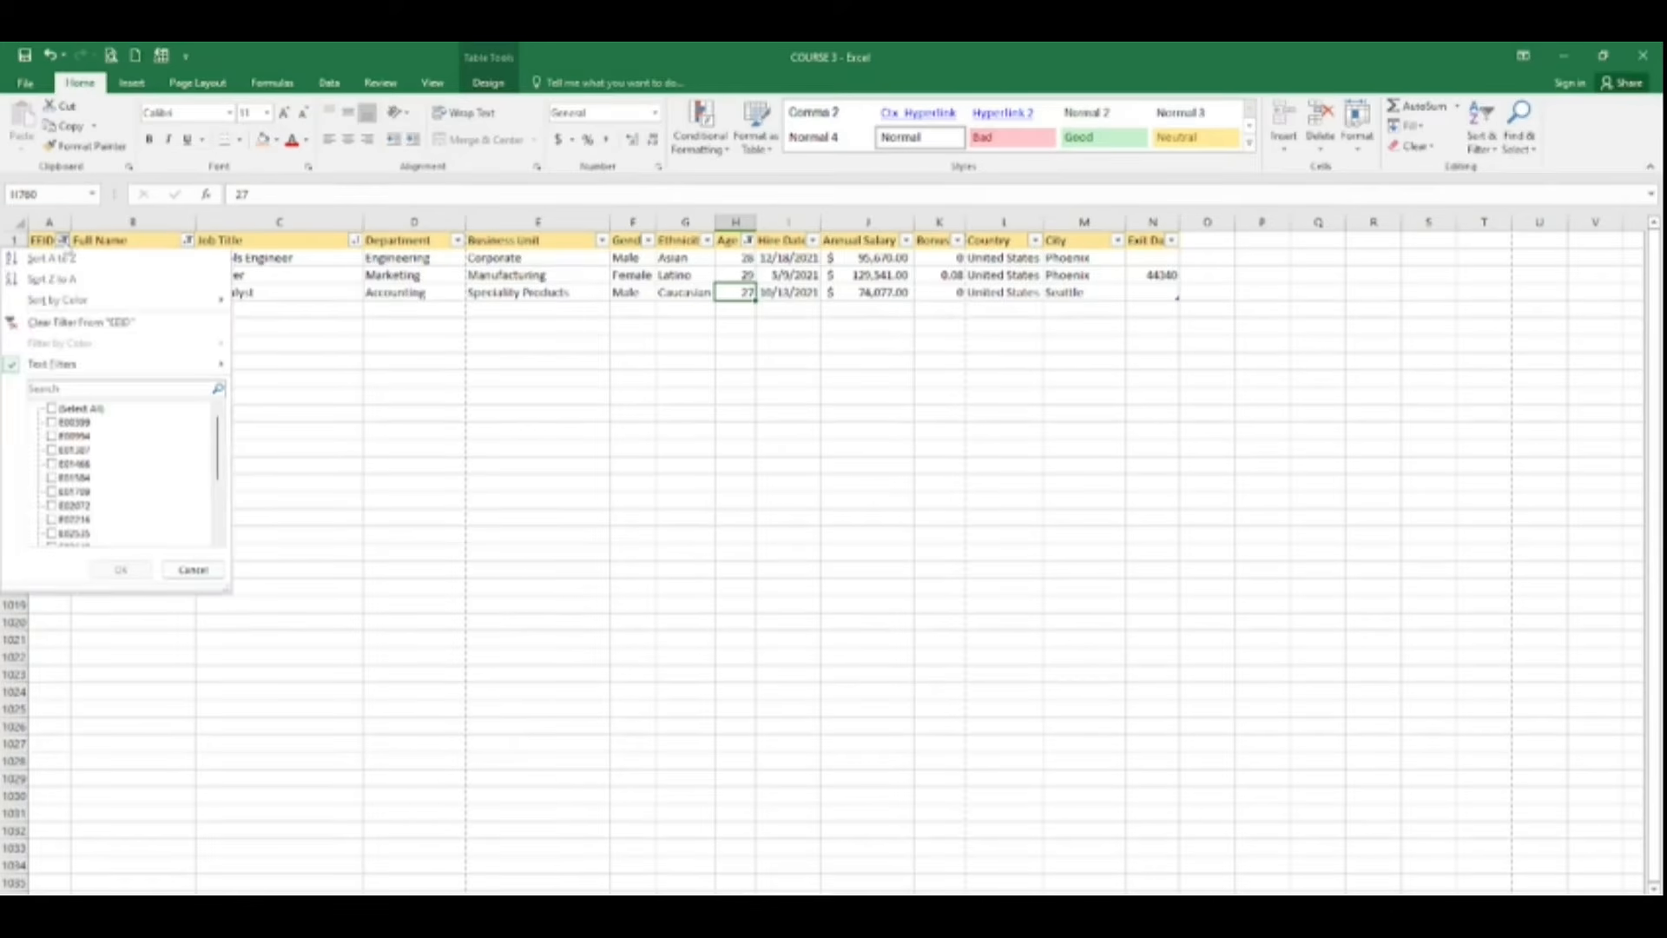
left_click(92, 325)
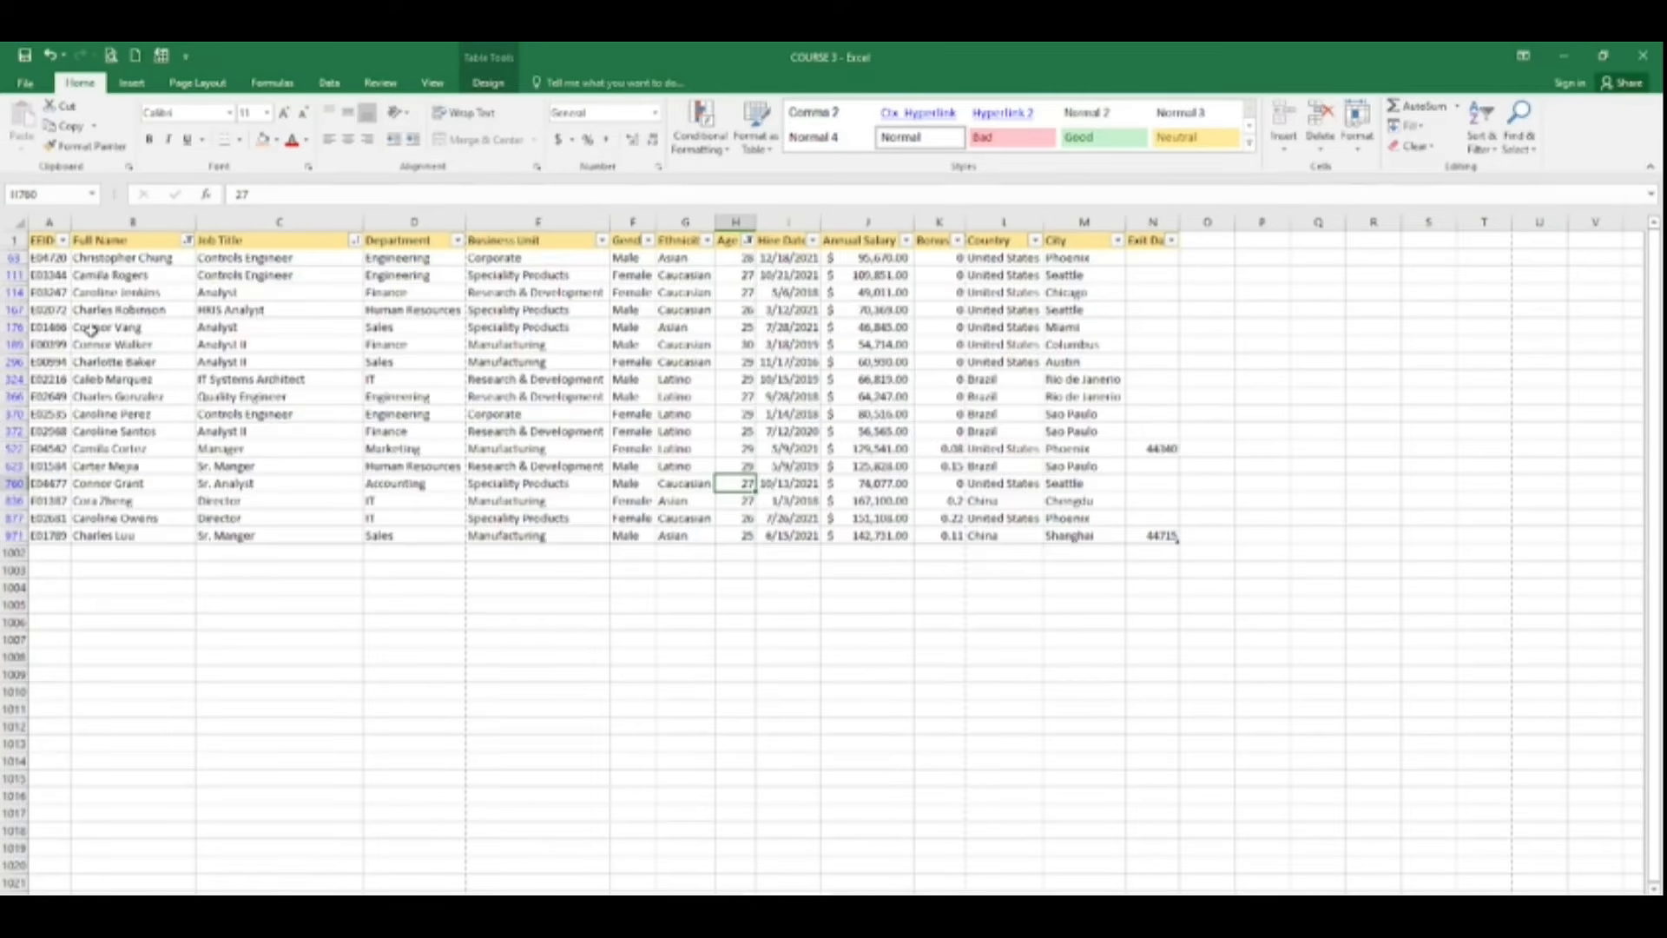
Clear all remaining filters from the employee table
left_click(177, 253)
left_click(329, 82)
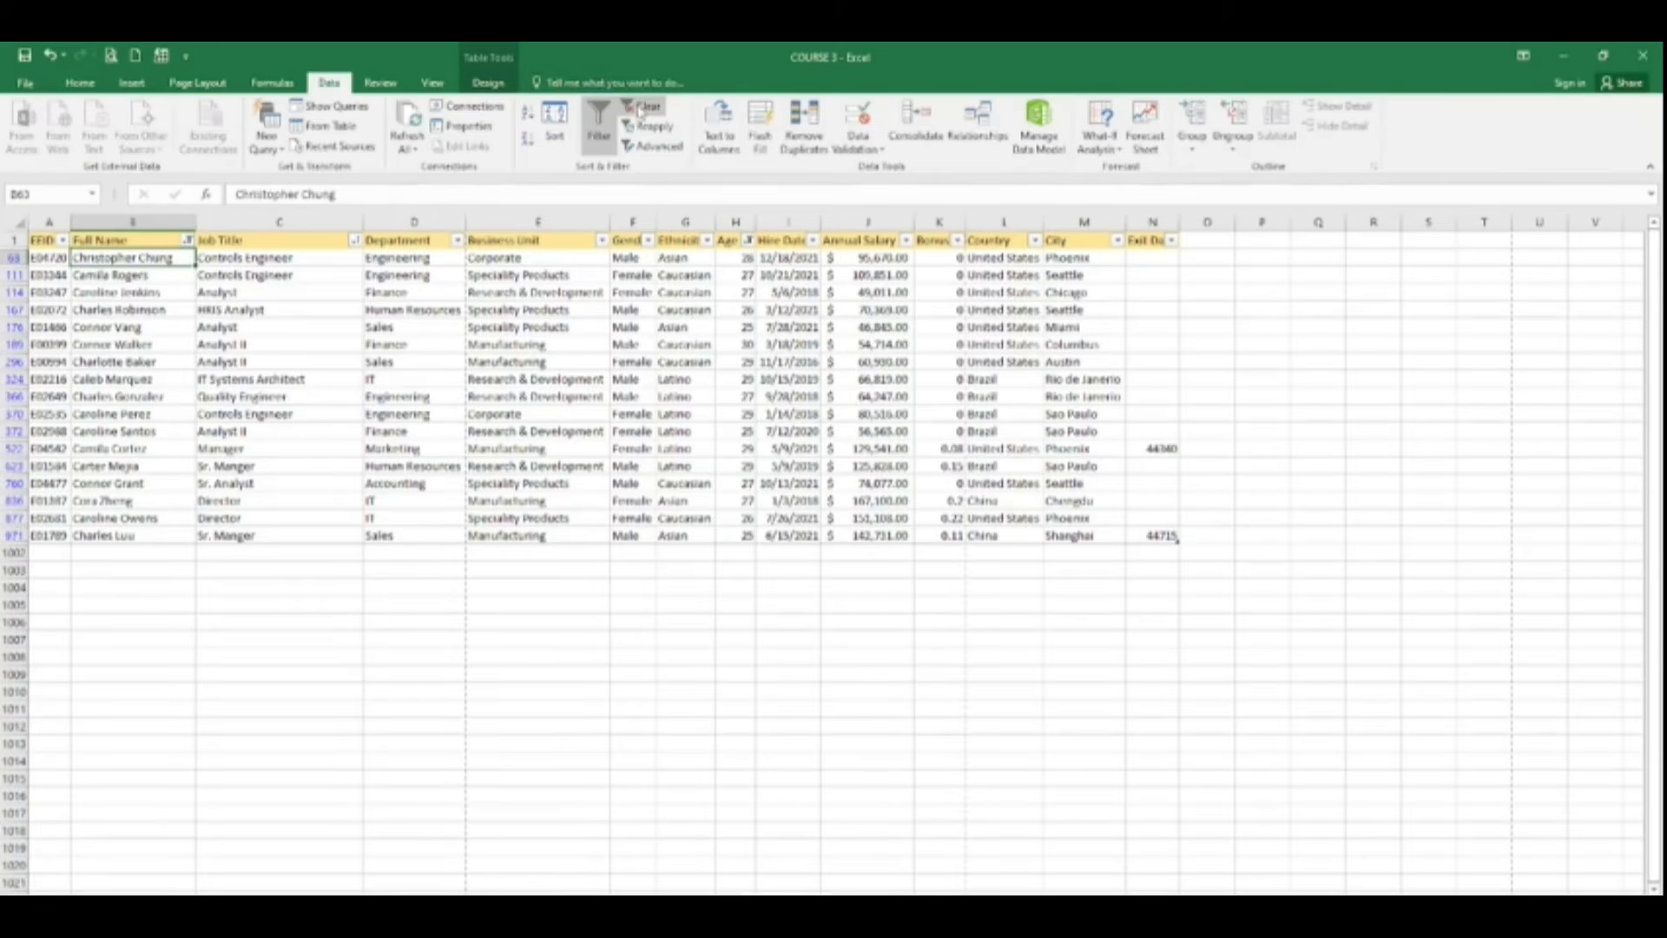
left_click(640, 107)
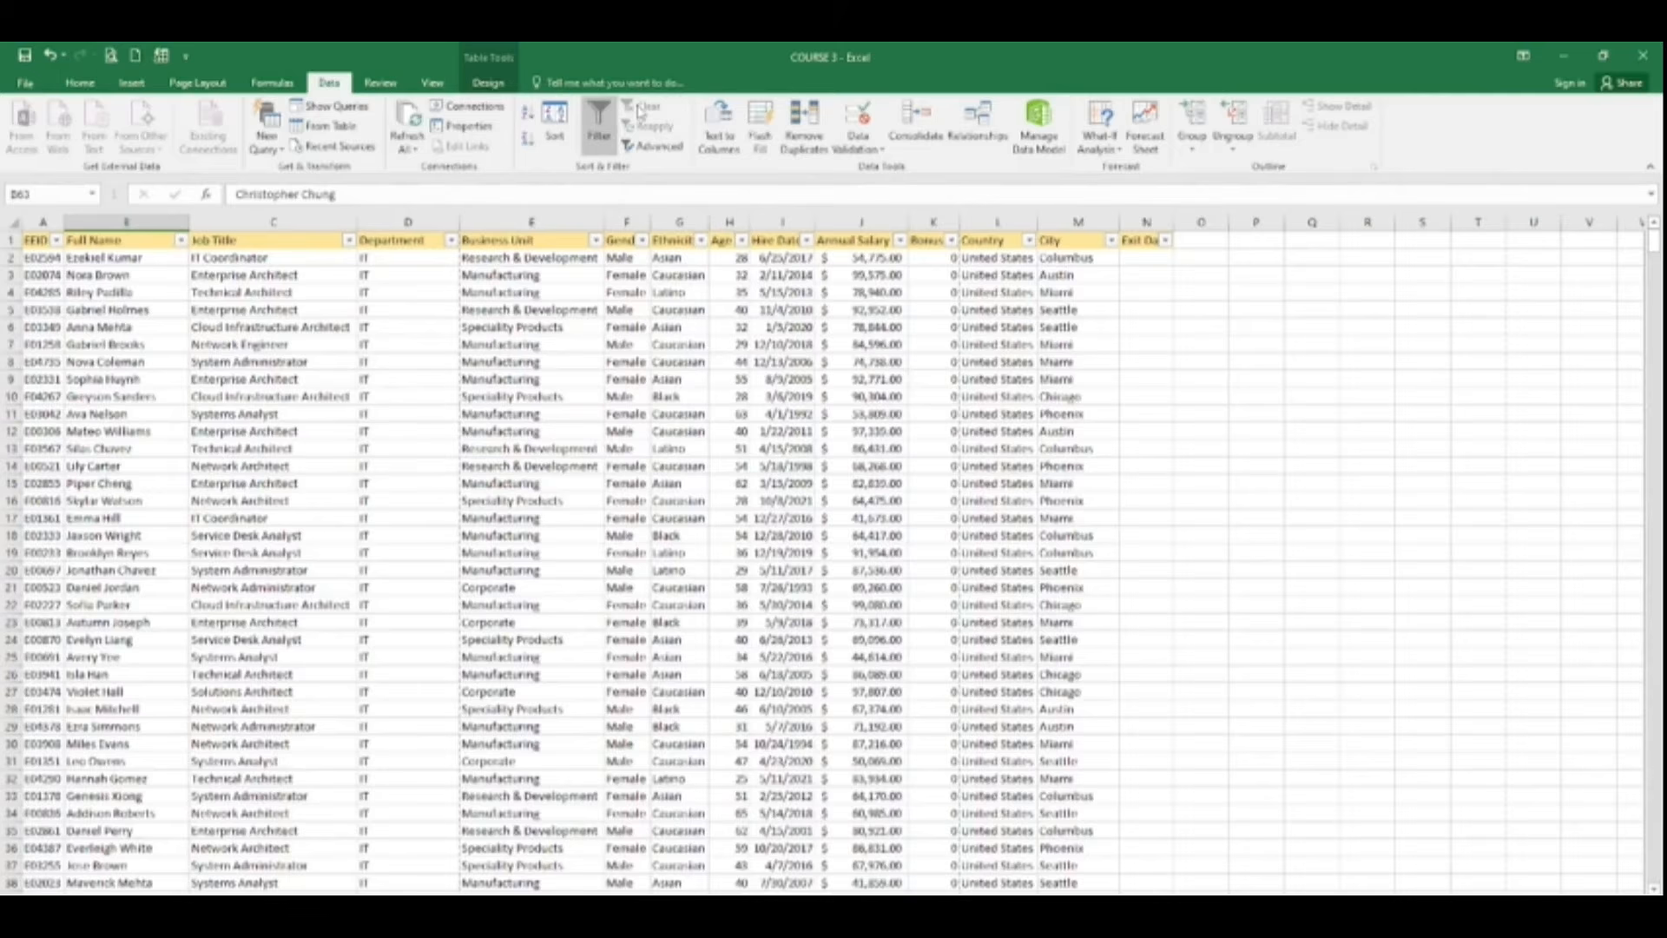
left_click(809, 329)
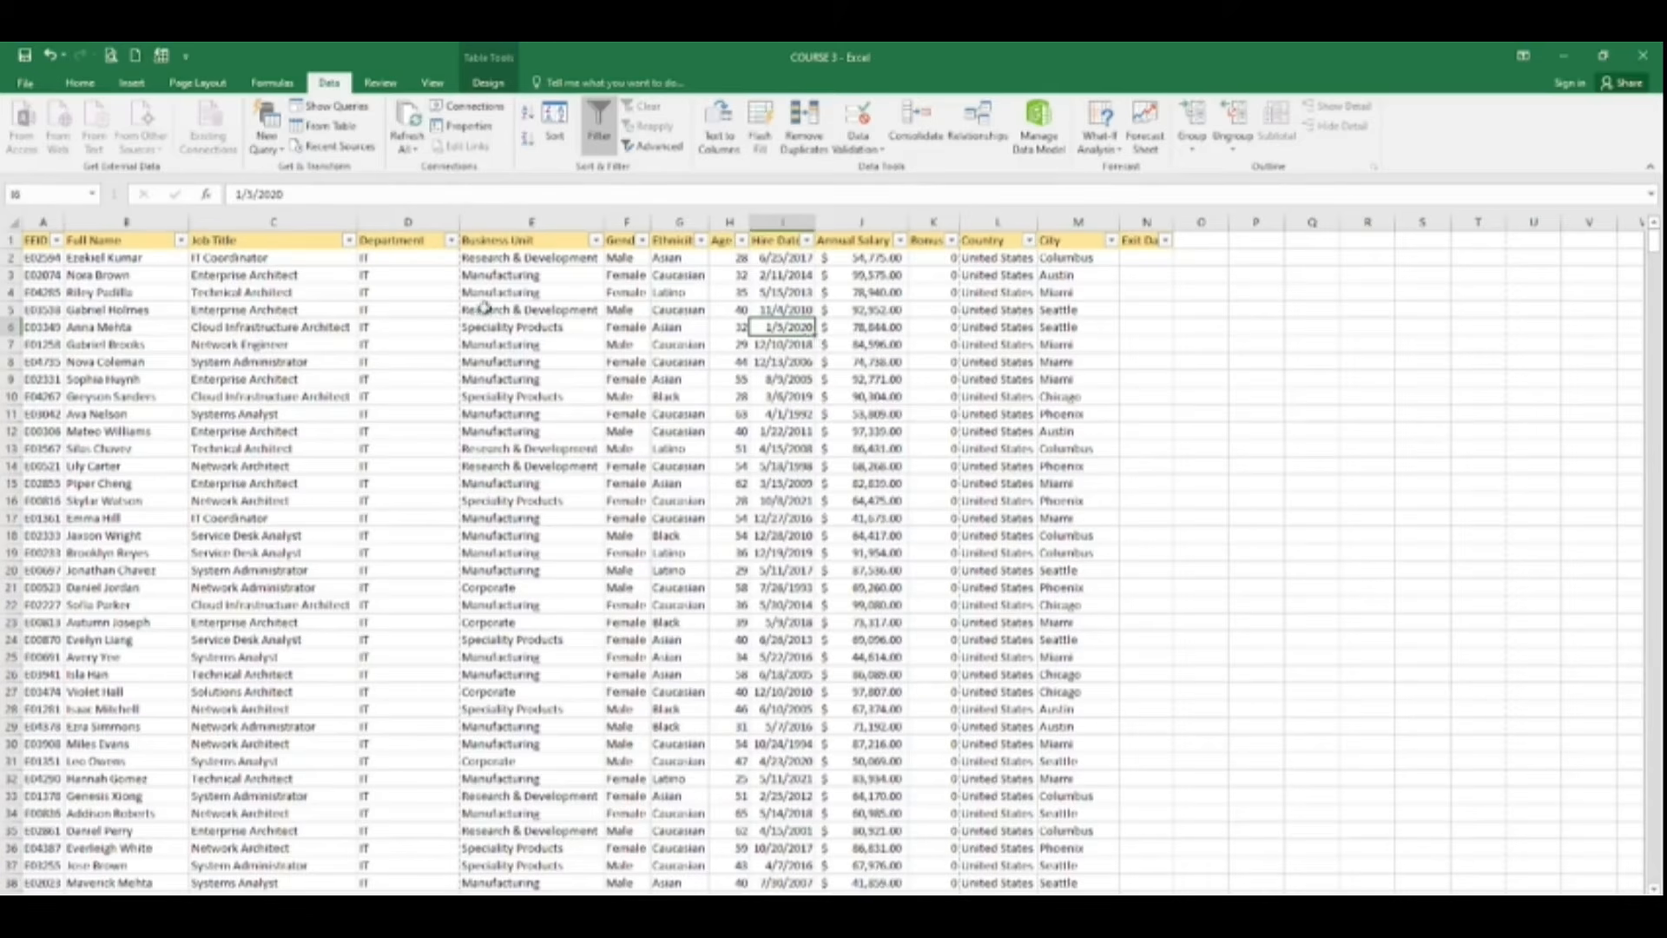
left_click(351, 364)
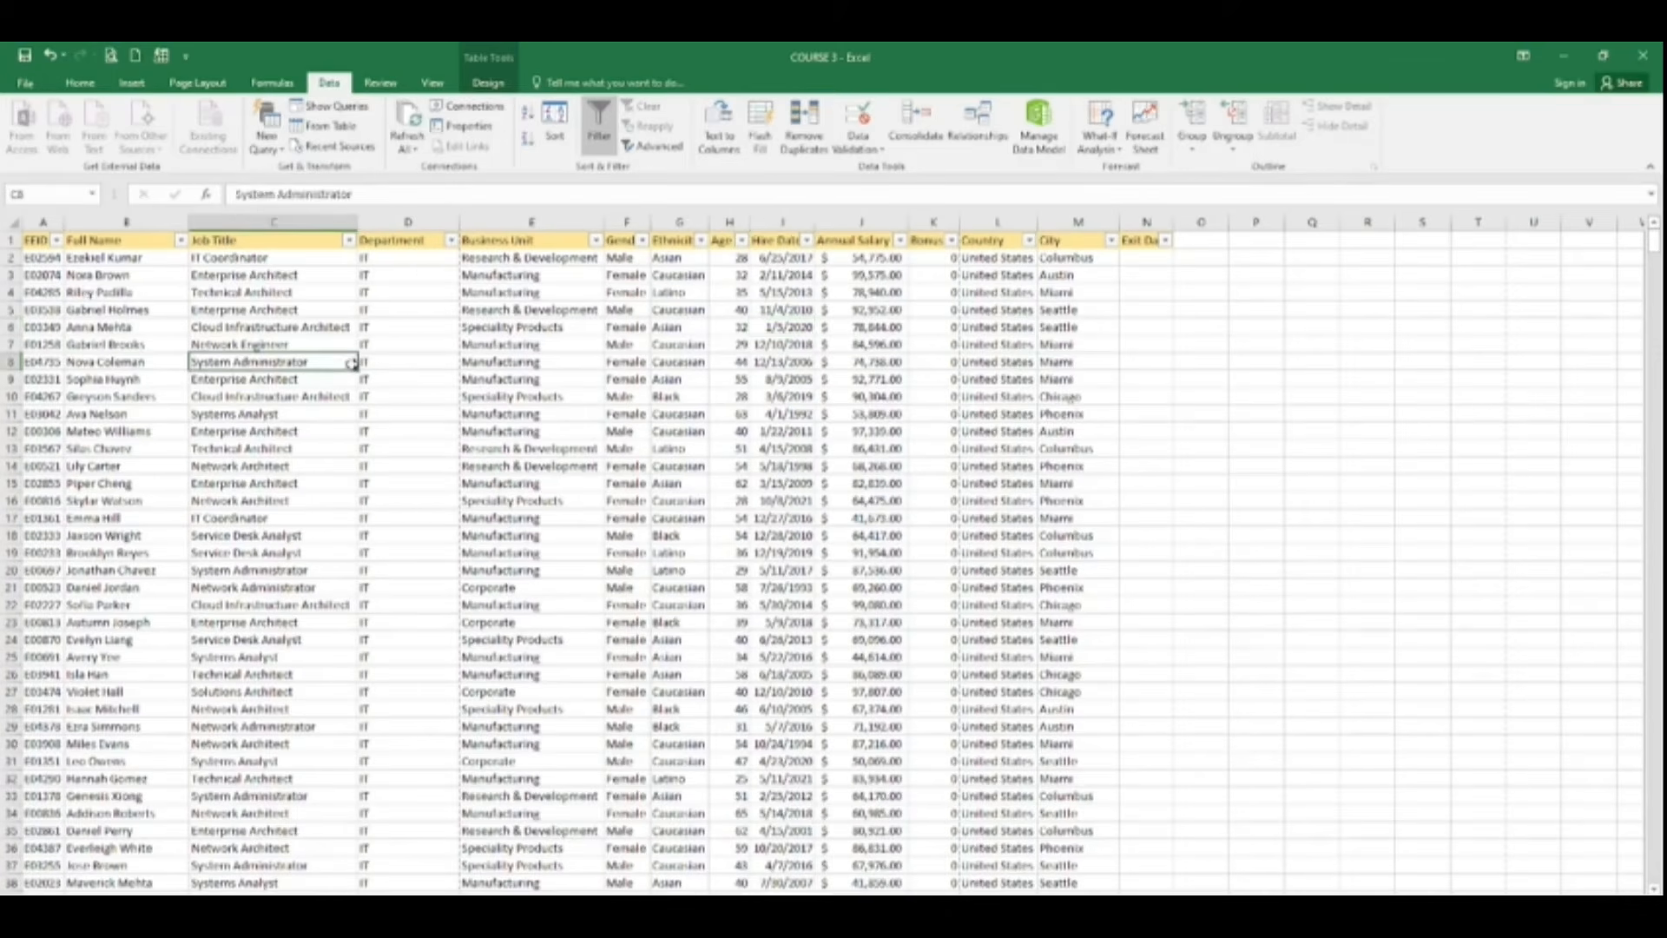
left_click(348, 241)
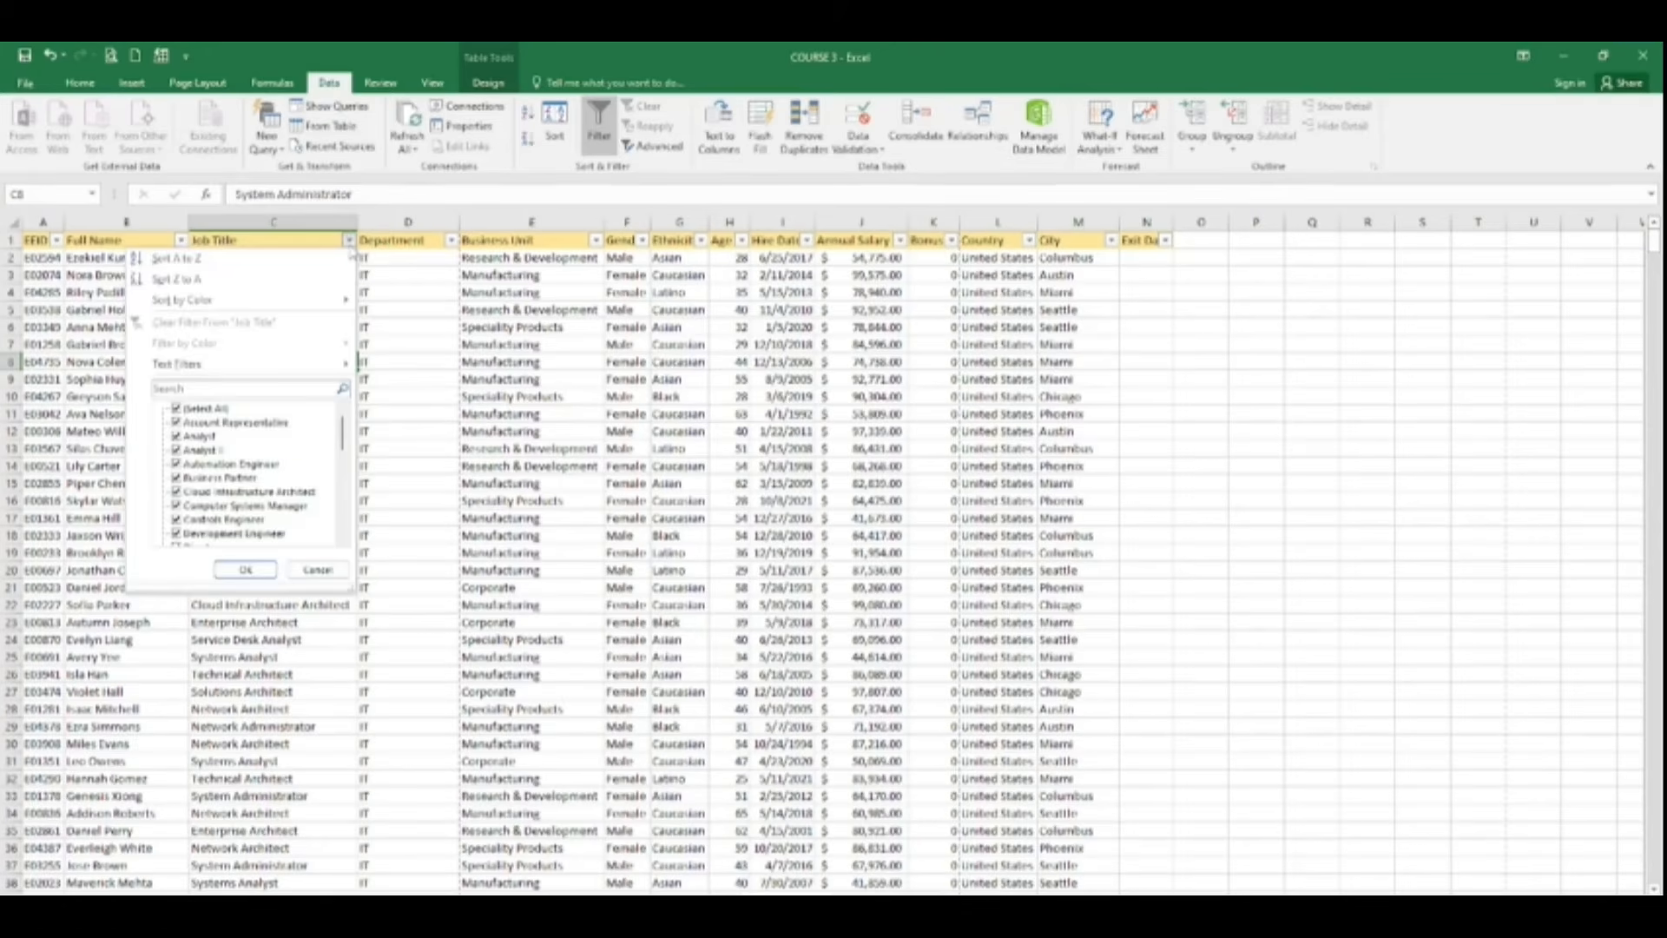
left_click(524, 373)
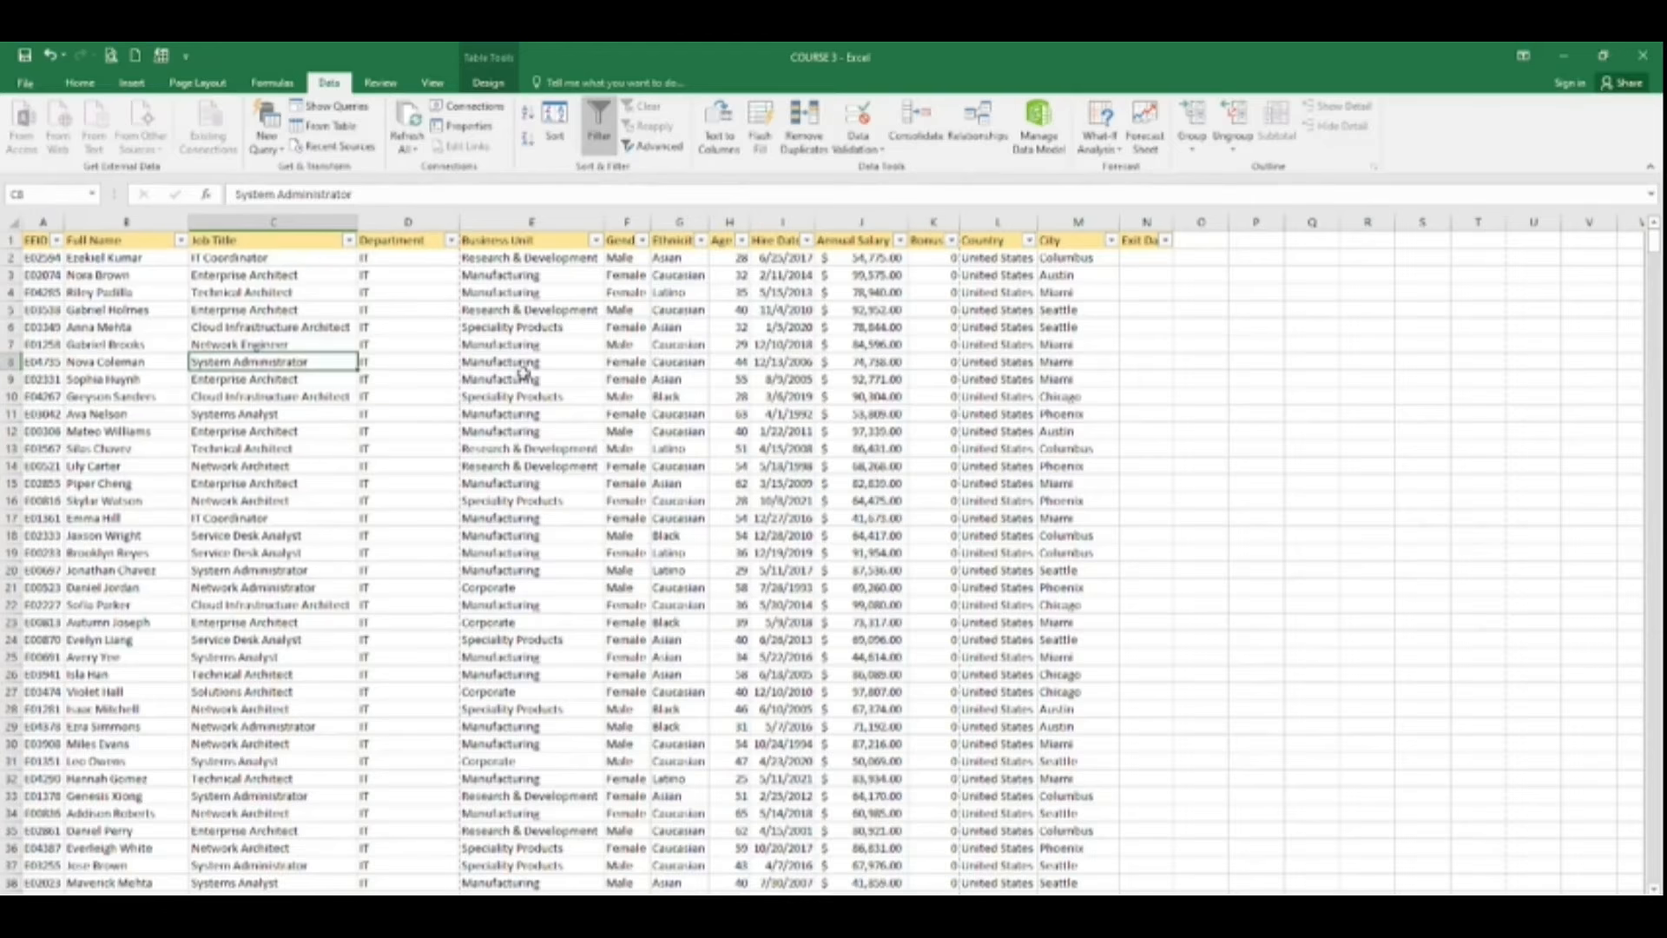
Fill rows 13, 14, 32 and 35 with the colour Blue, Accent 1, Lighter 60%
left_click(11, 448)
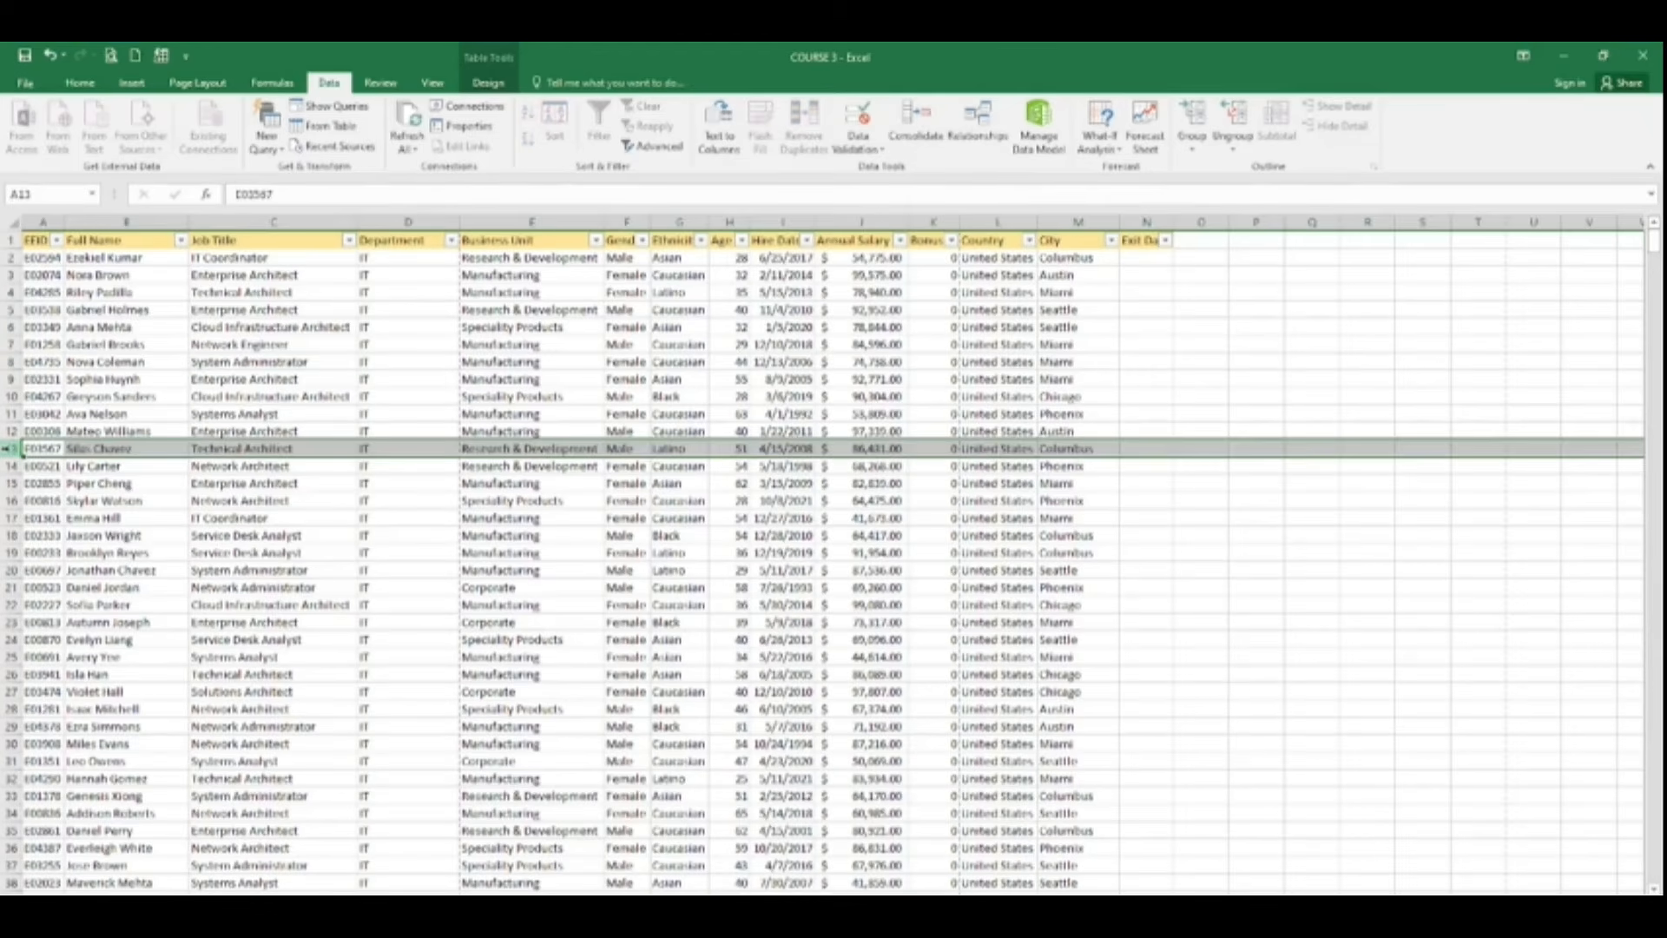
left_click(10, 466, "ctrl")
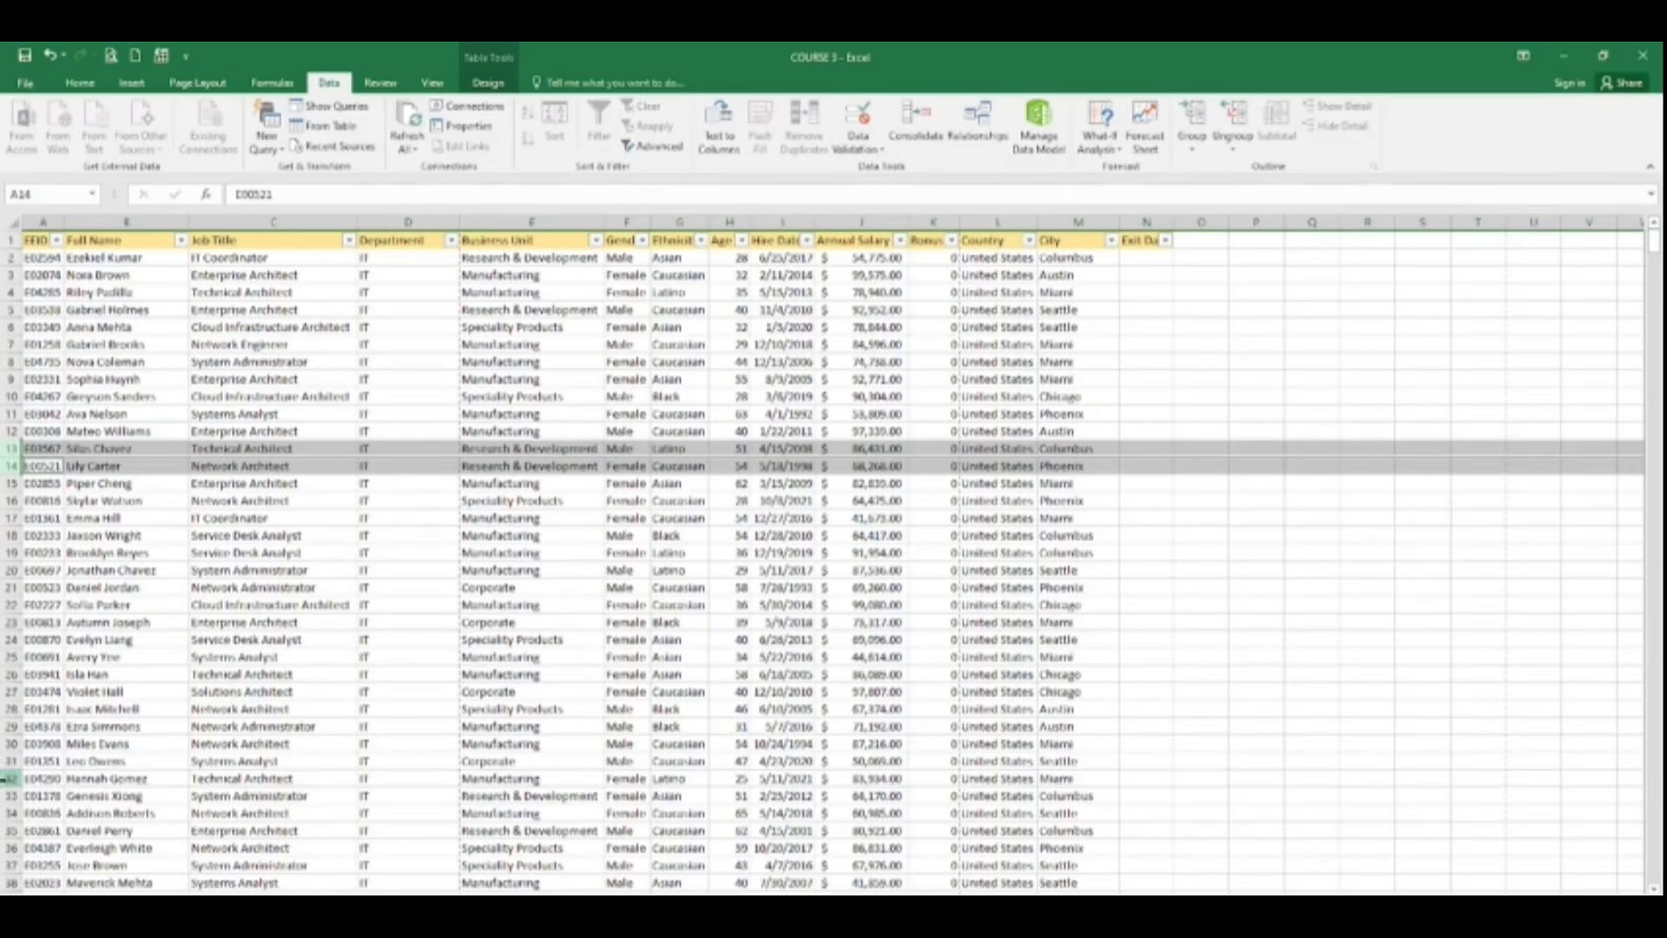
left_click(11, 779, "ctrl")
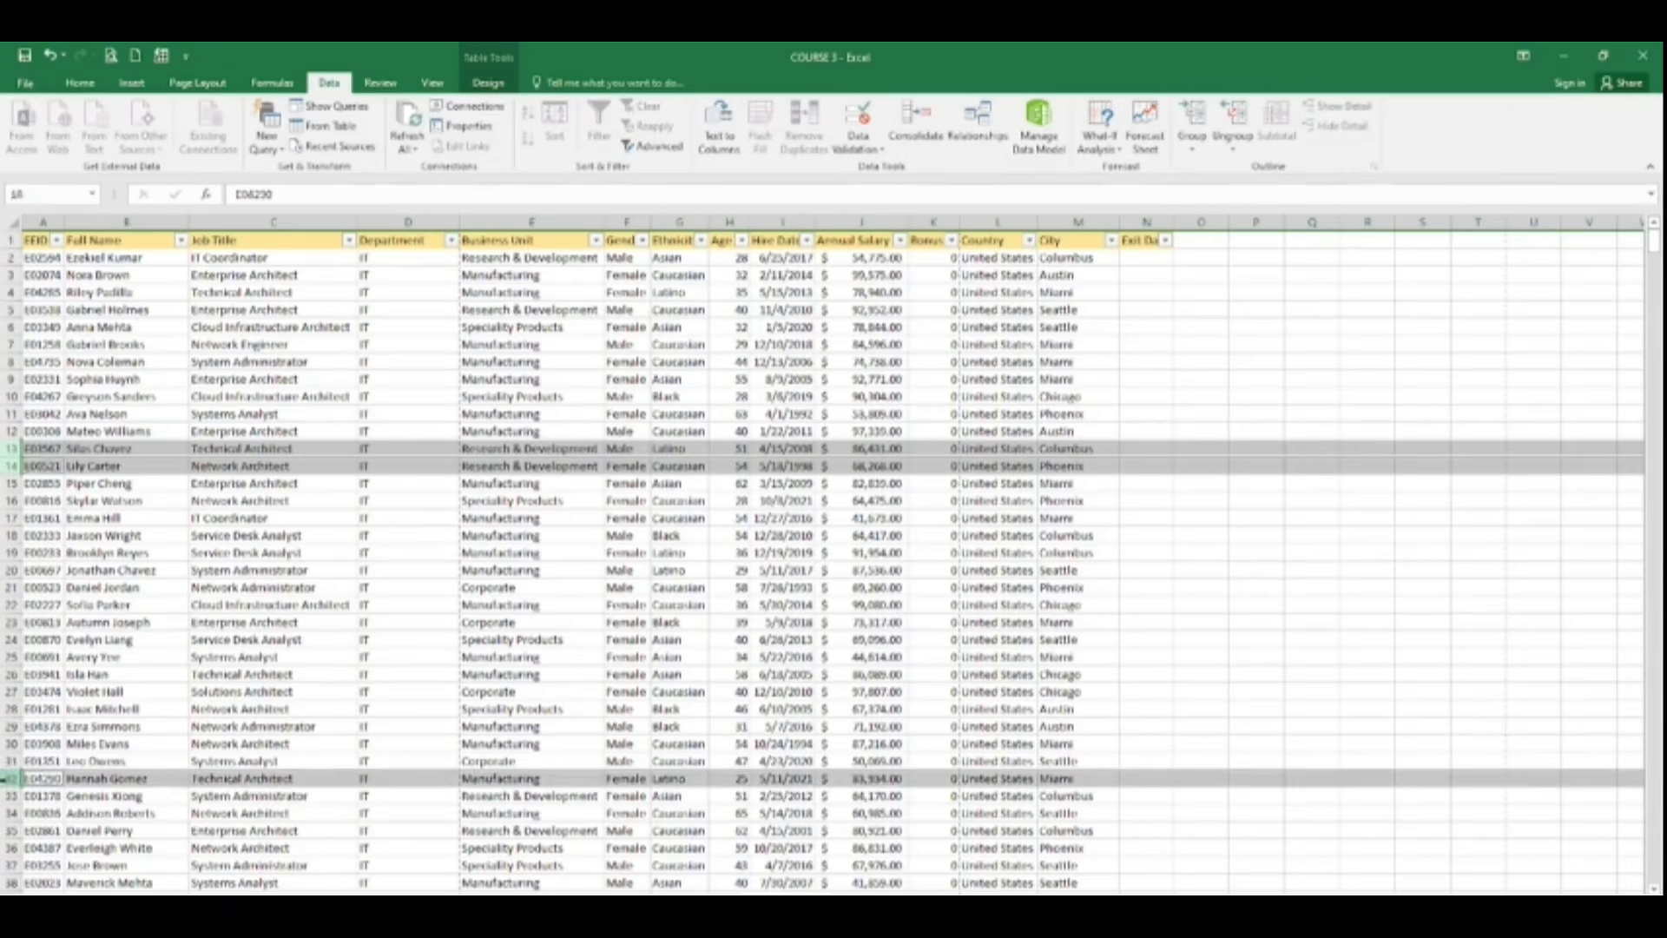
left_click(12, 831, "ctrl")
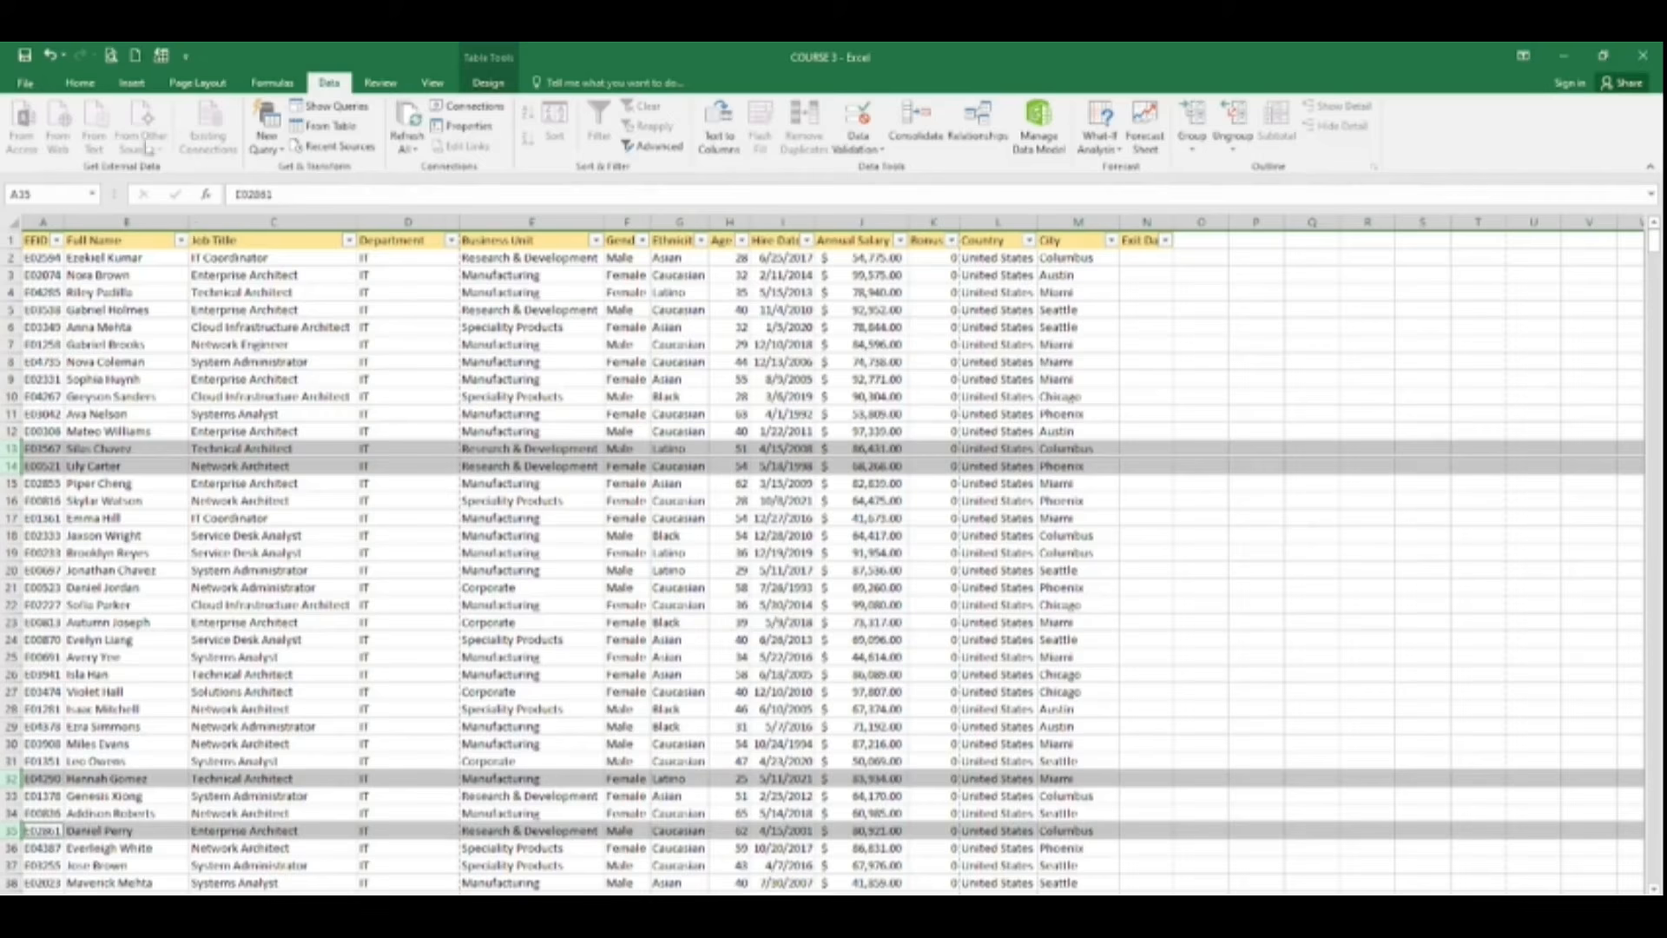
left_click(80, 84)
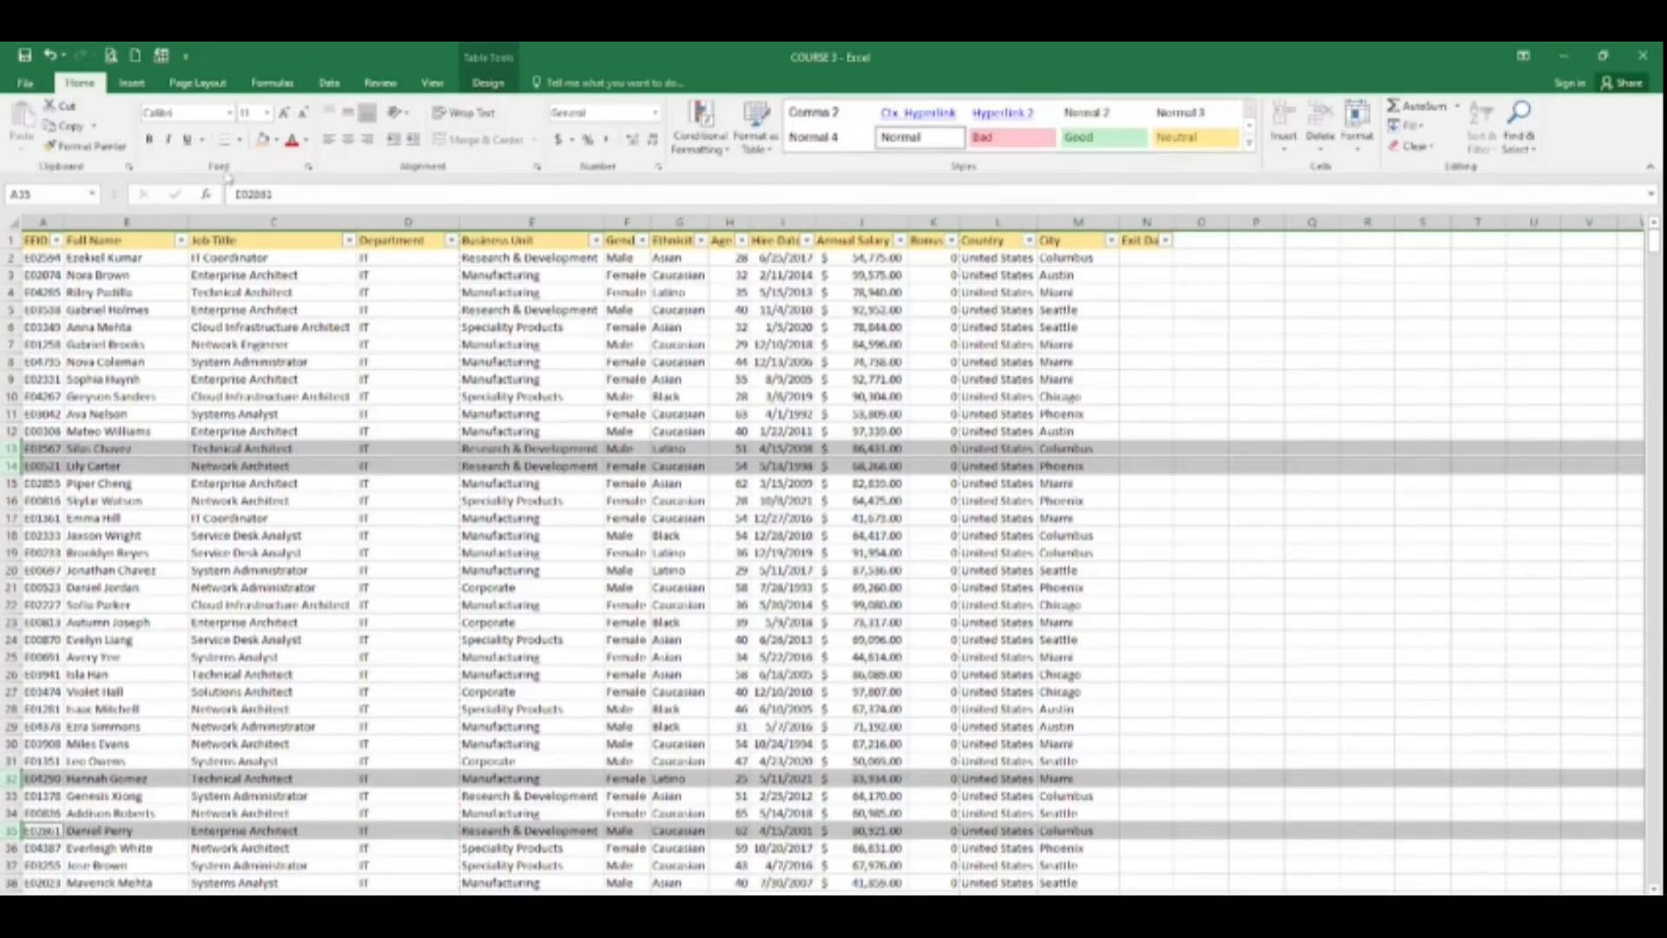
left_click(276, 140)
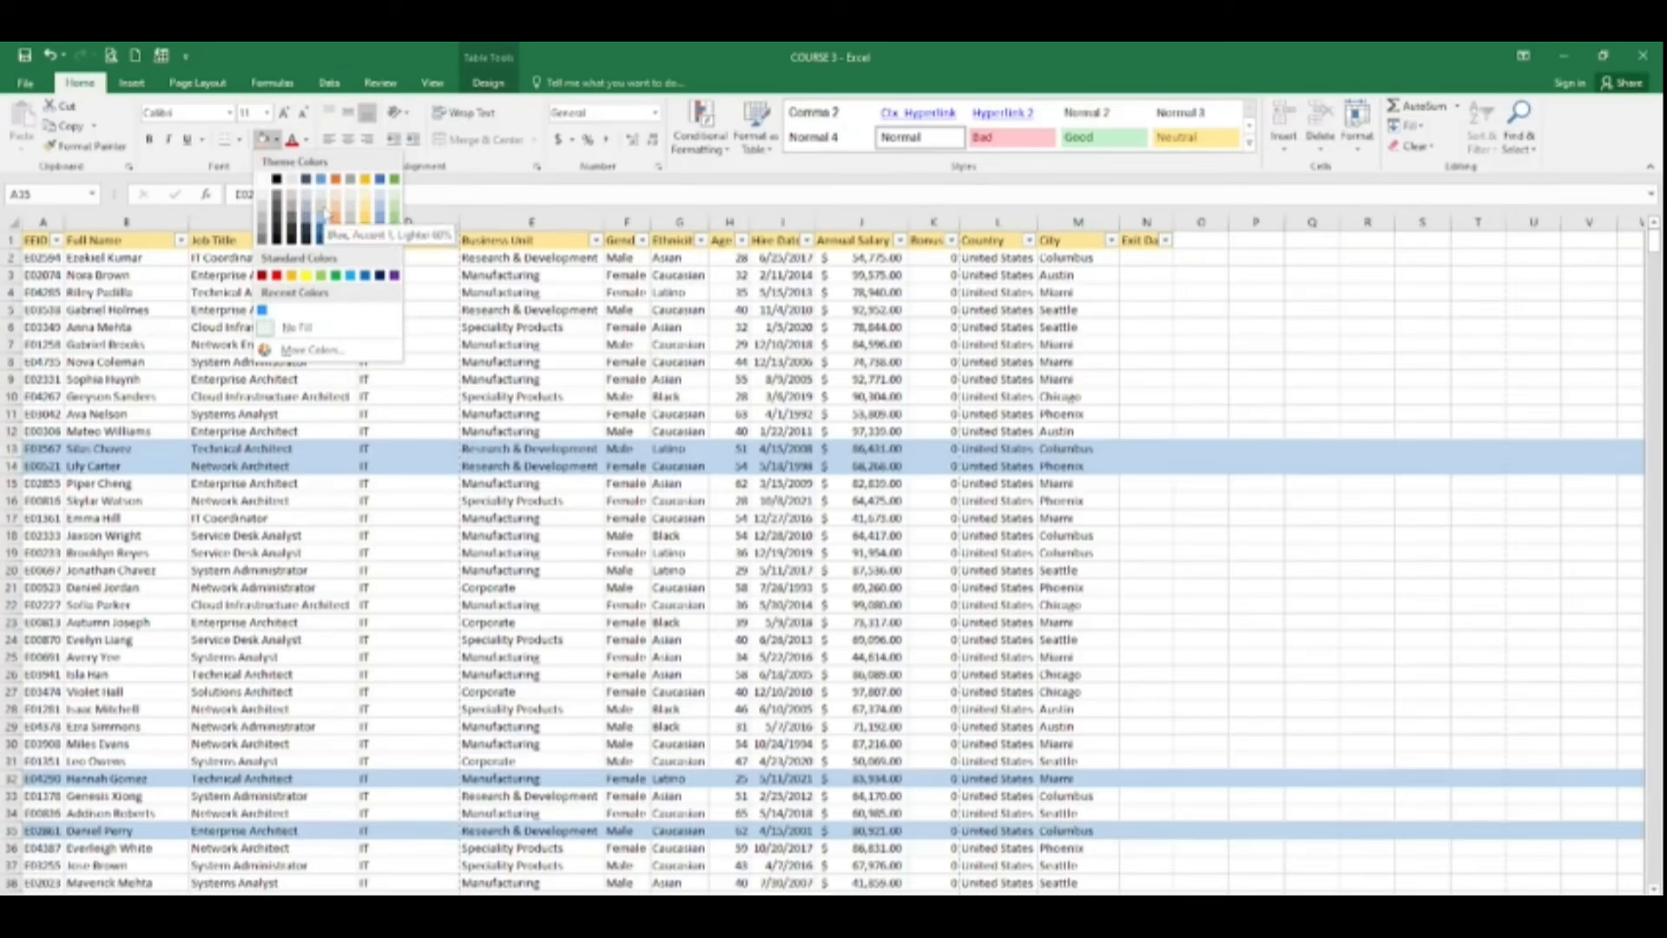
left_click(323, 208)
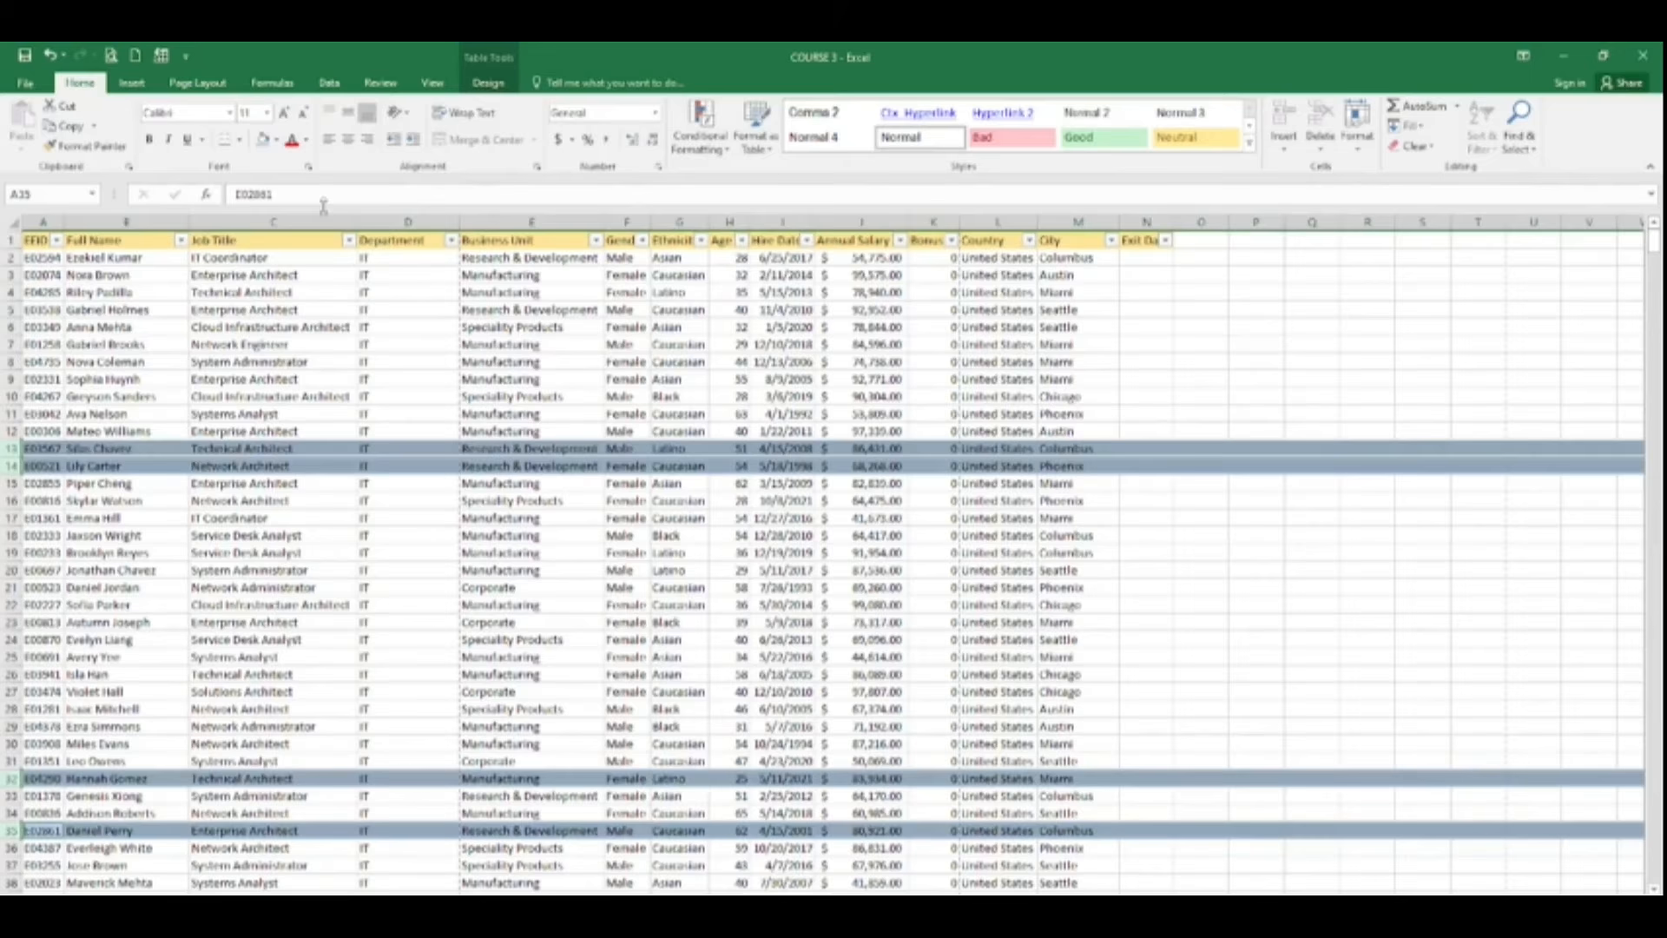
left_click(373, 588)
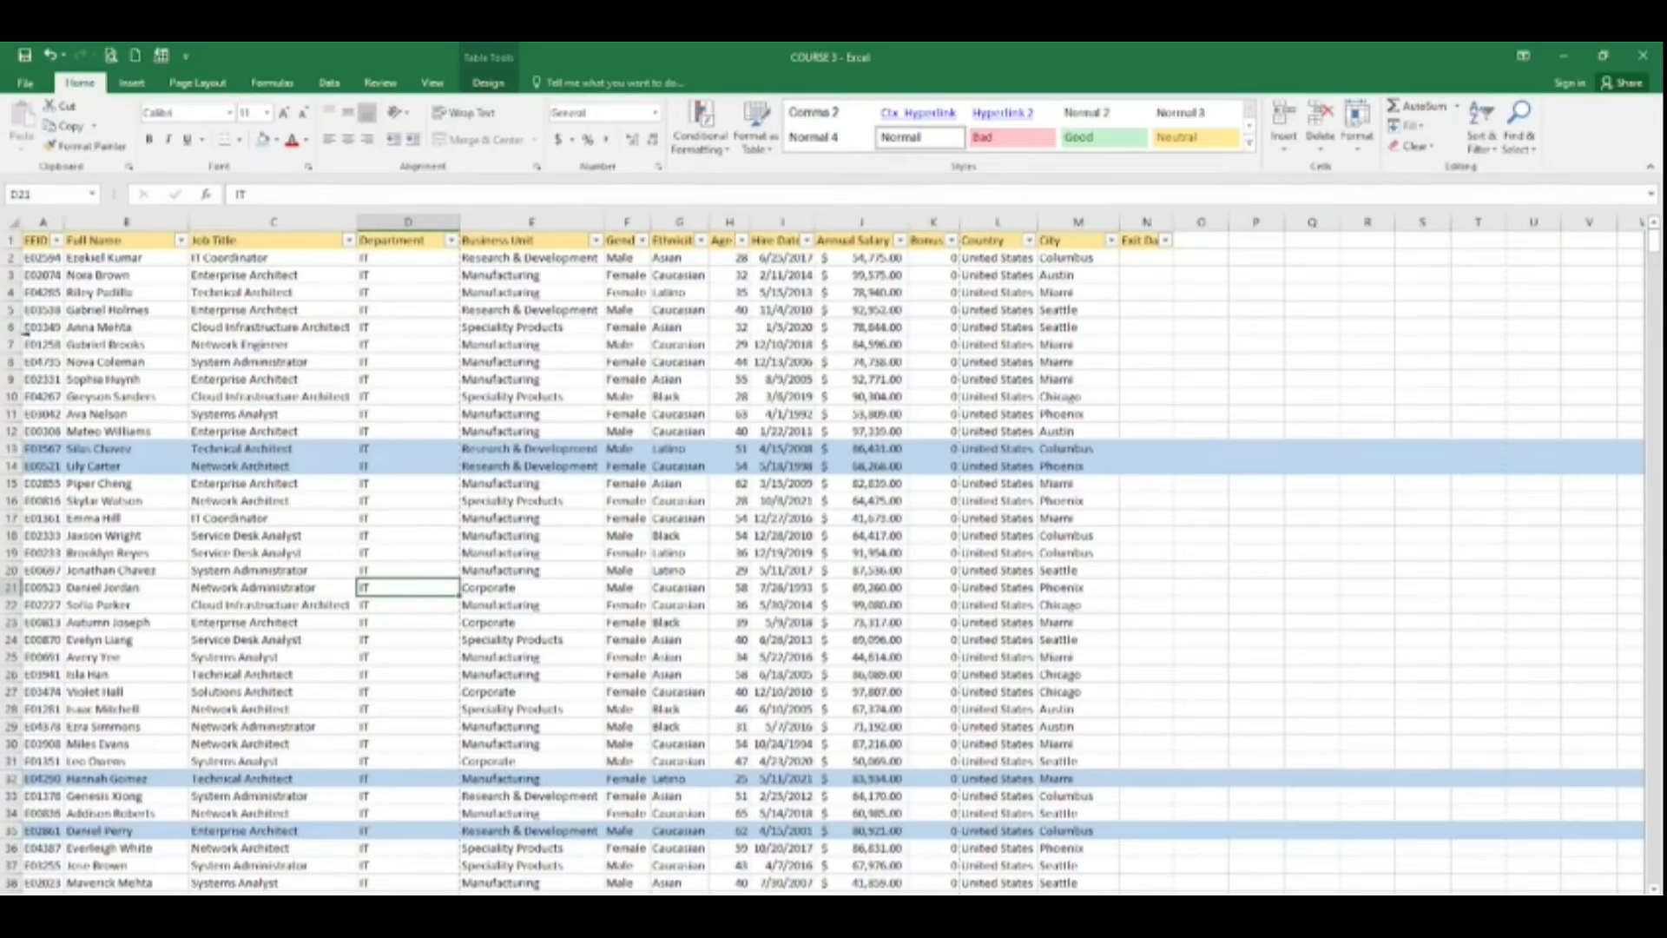
Fill rows 3, 8, 25 and 37, together with cell D21, with light green
left_click(9, 275)
left_click(11, 362, "ctrl")
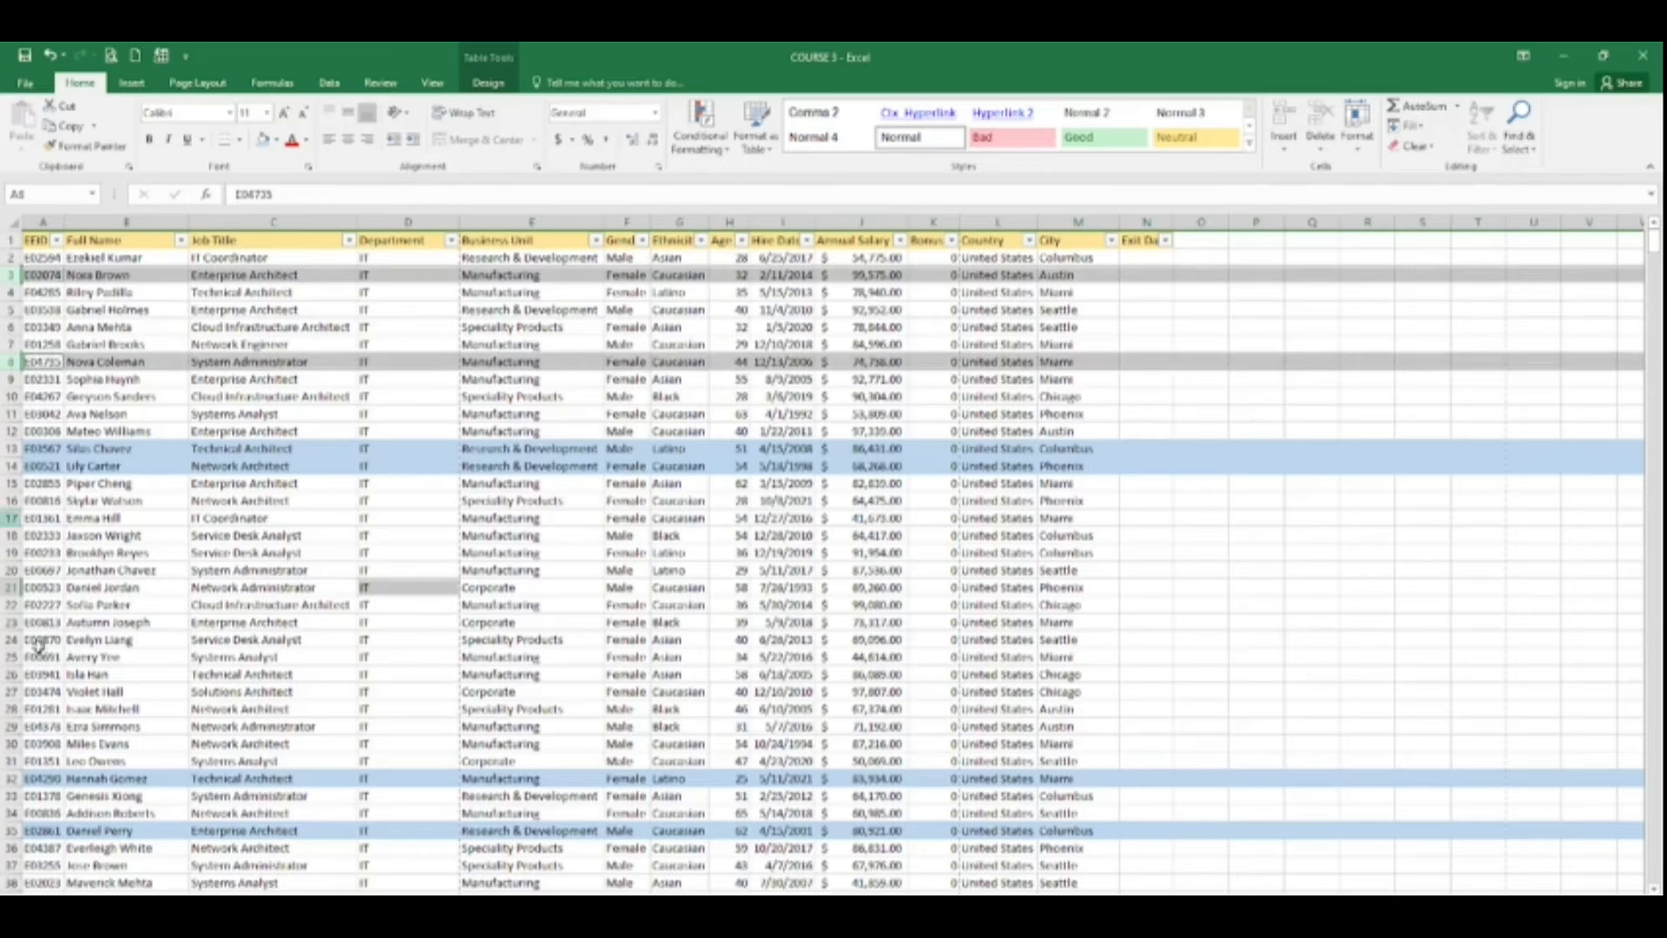
left_click(13, 657, "ctrl")
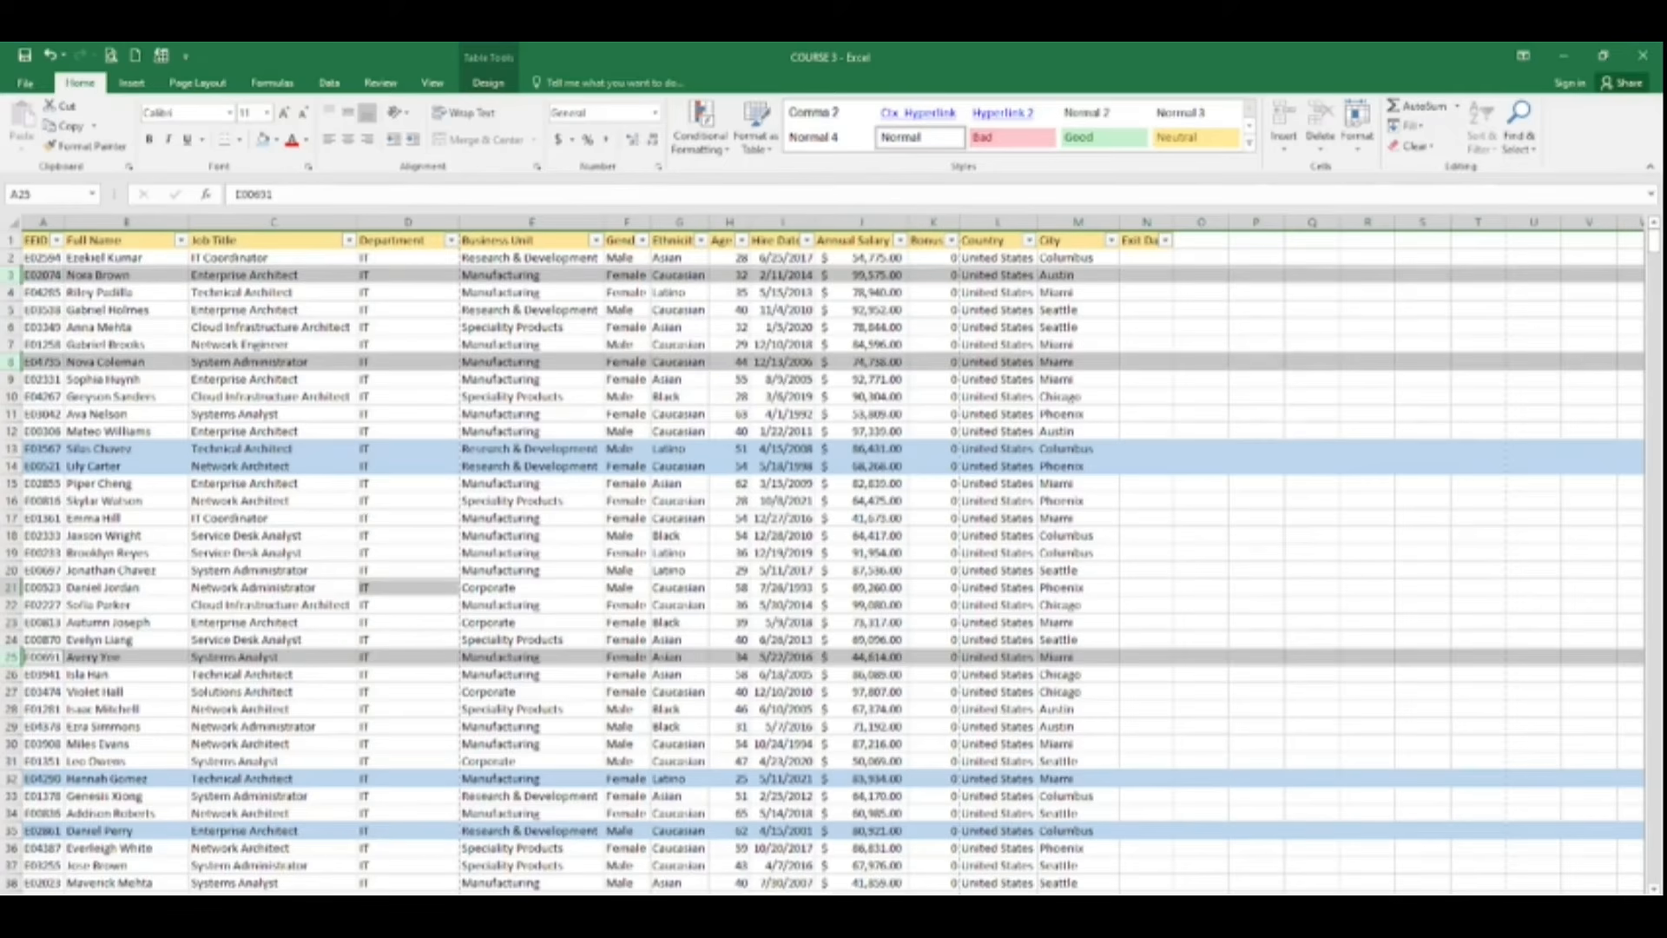
left_click(10, 866, "ctrl")
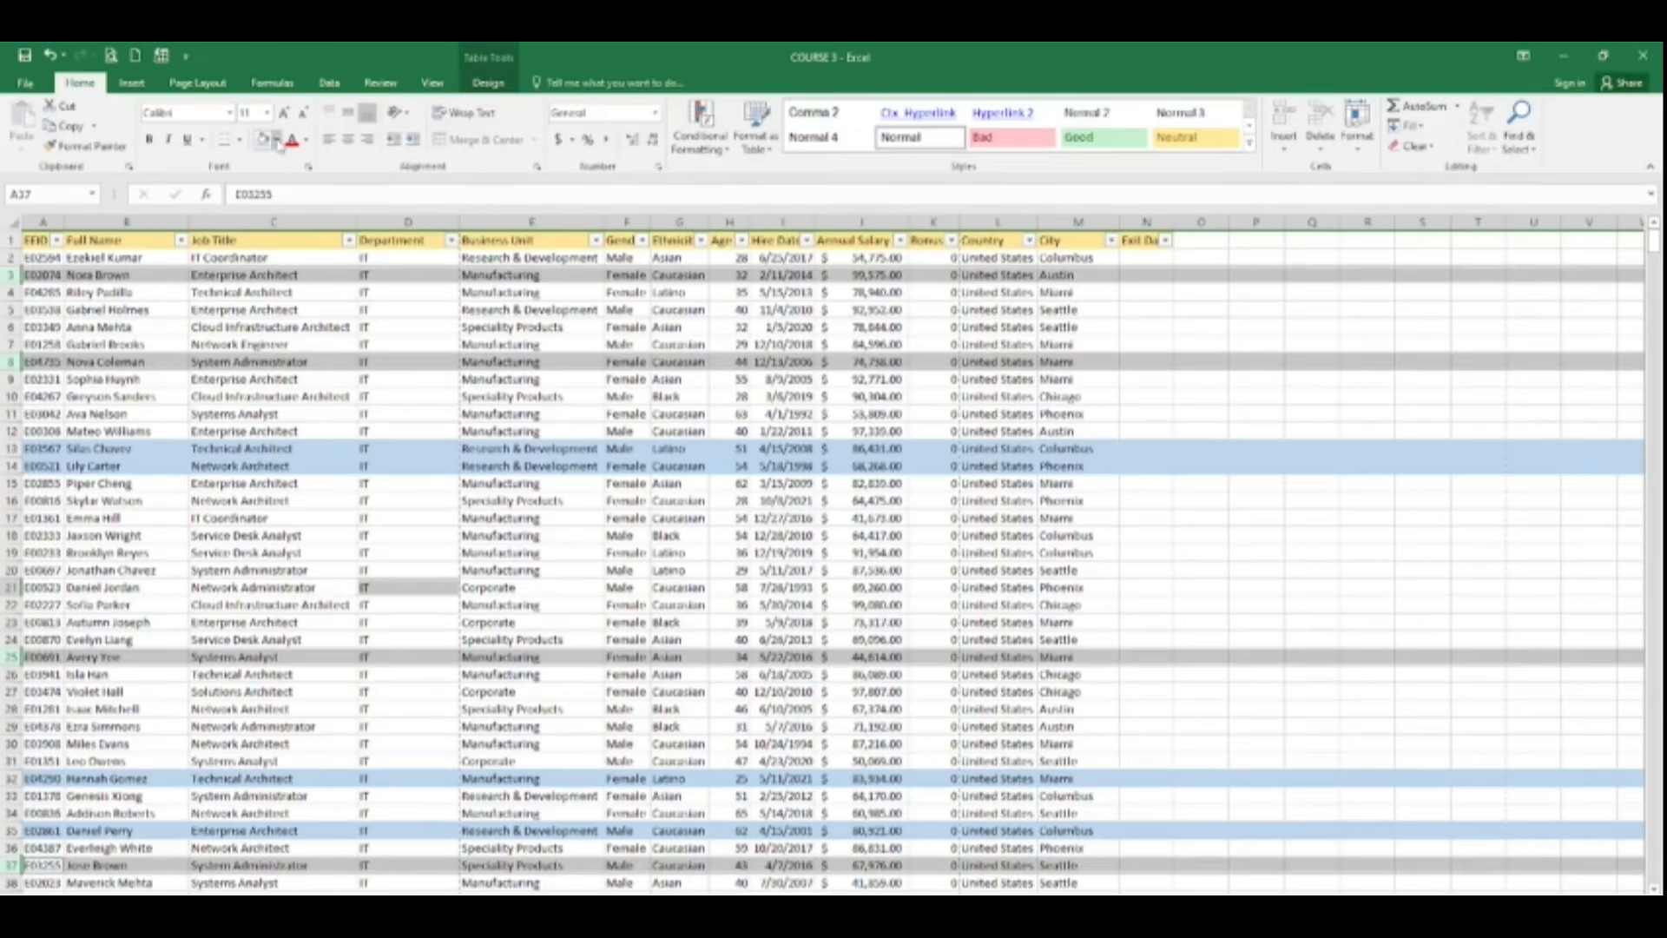
left_click(276, 139)
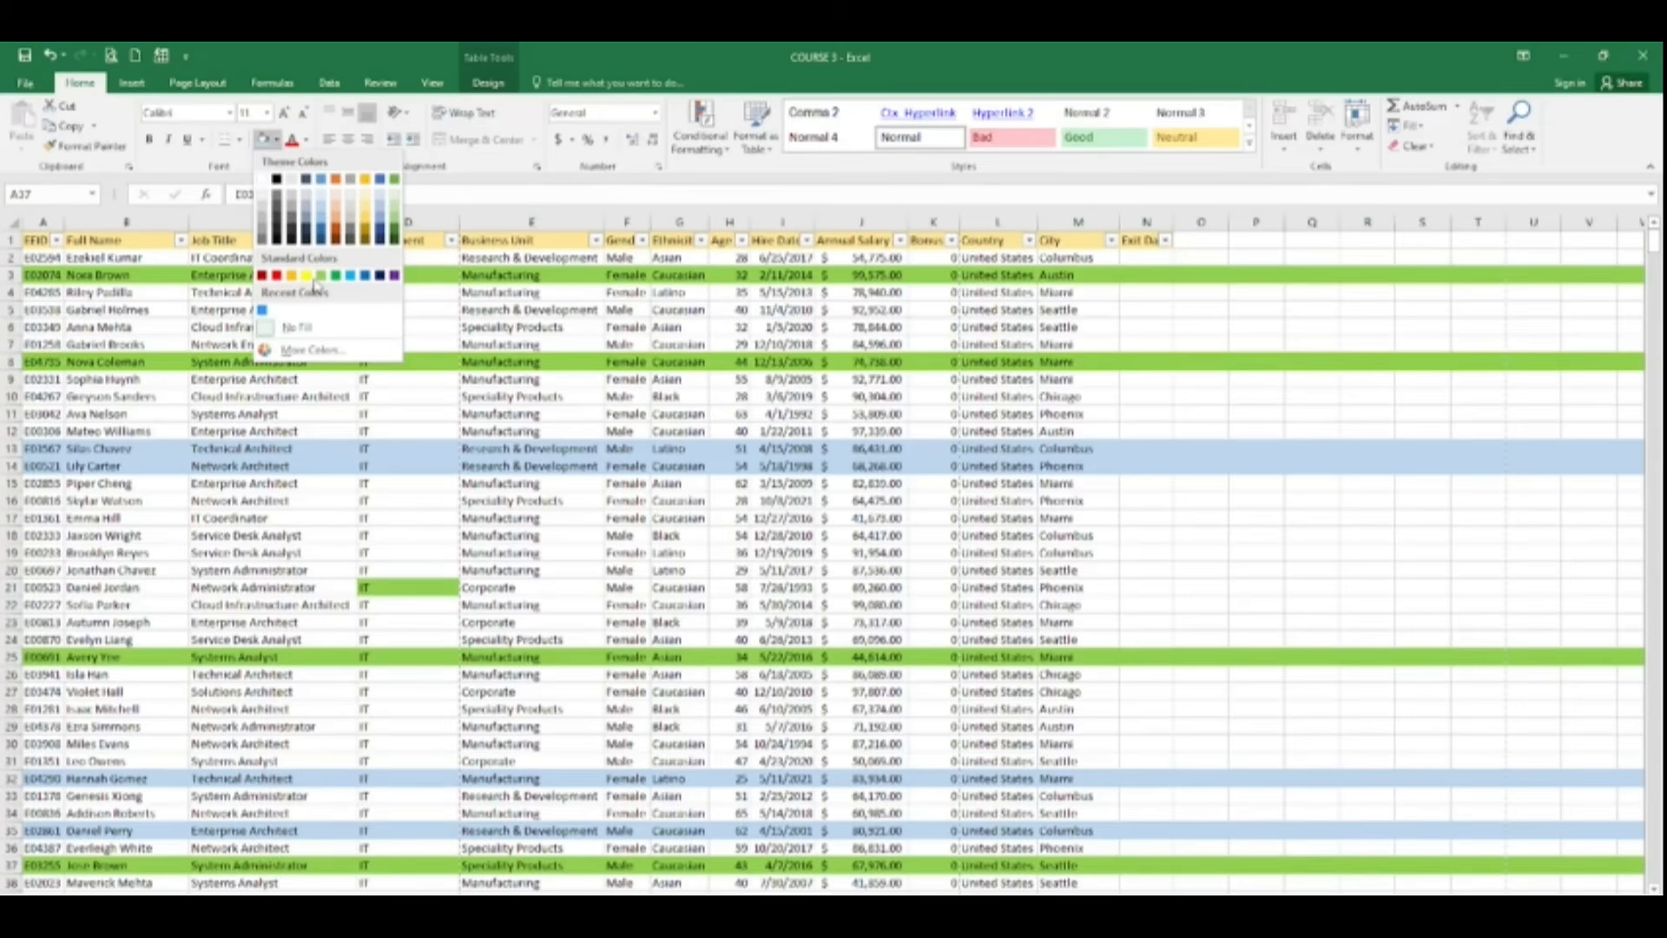
left_click(335, 277)
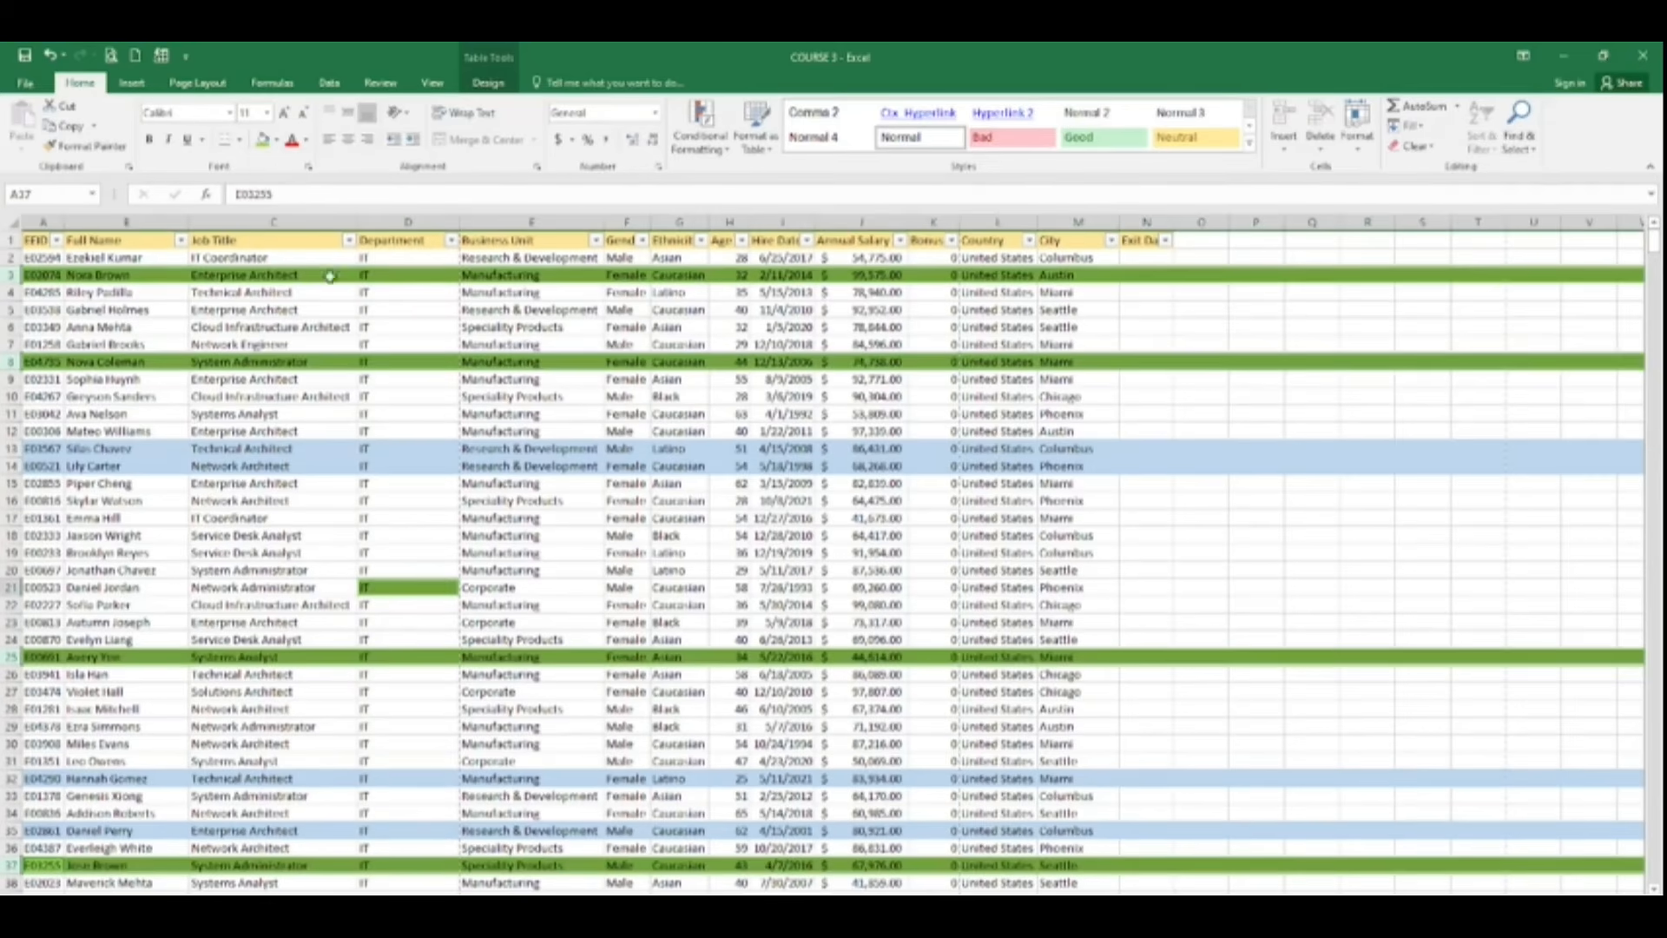
left_click(409, 470)
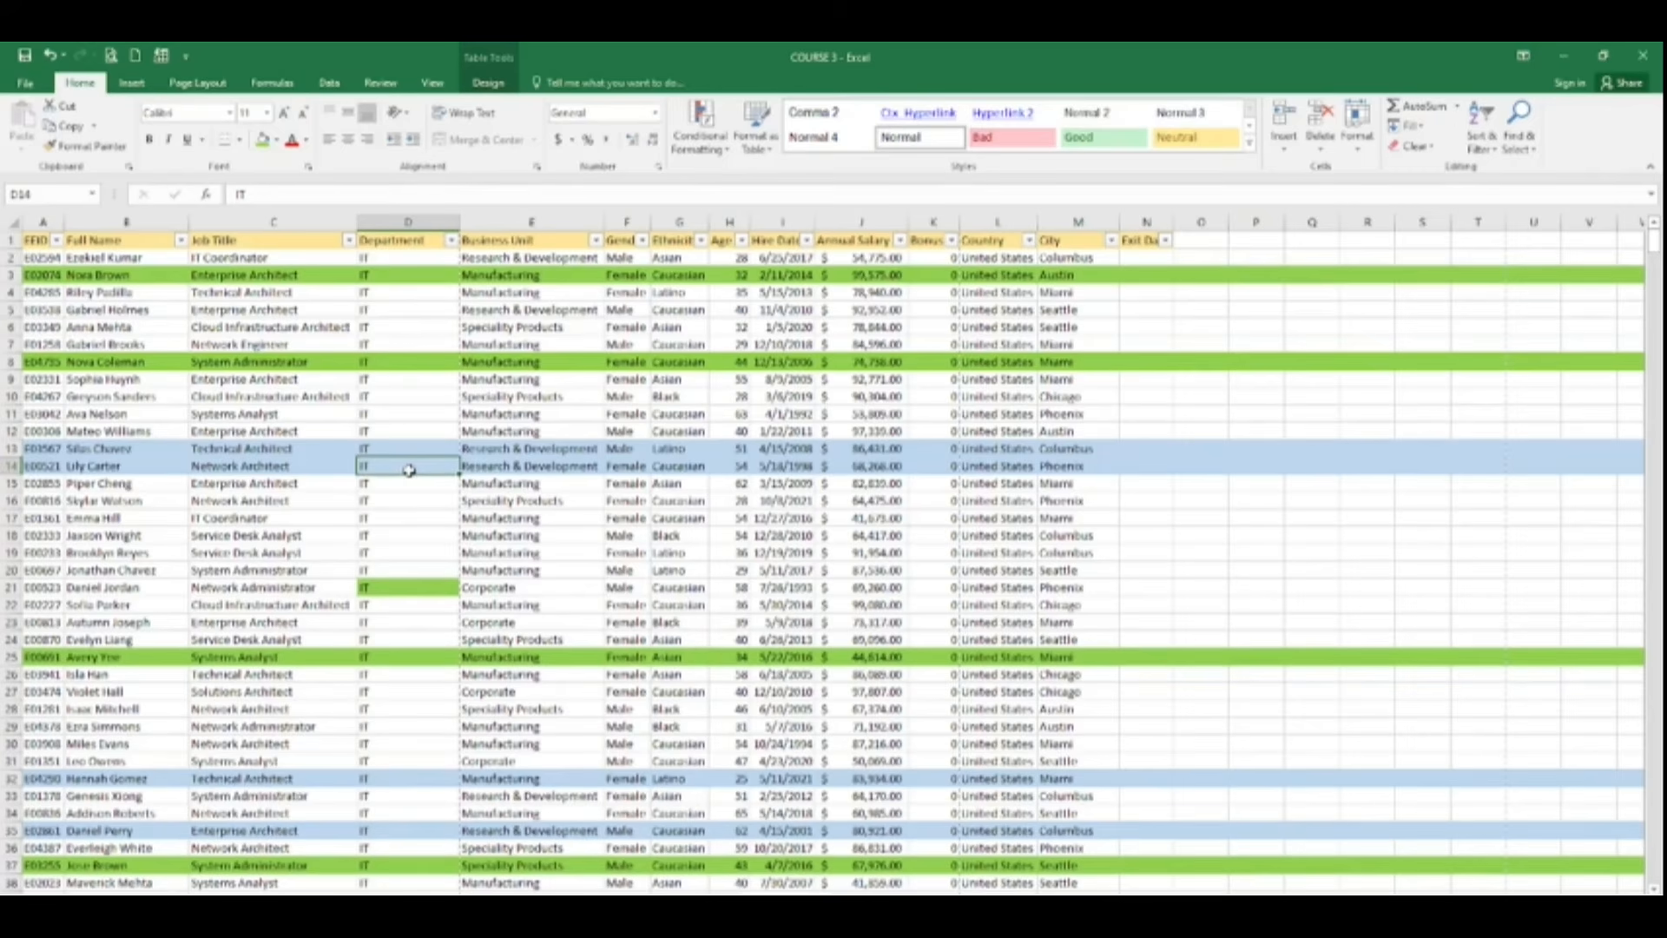
Fill rows 18, 23 and 28, together with cell G19, with dark red
left_click(10, 535)
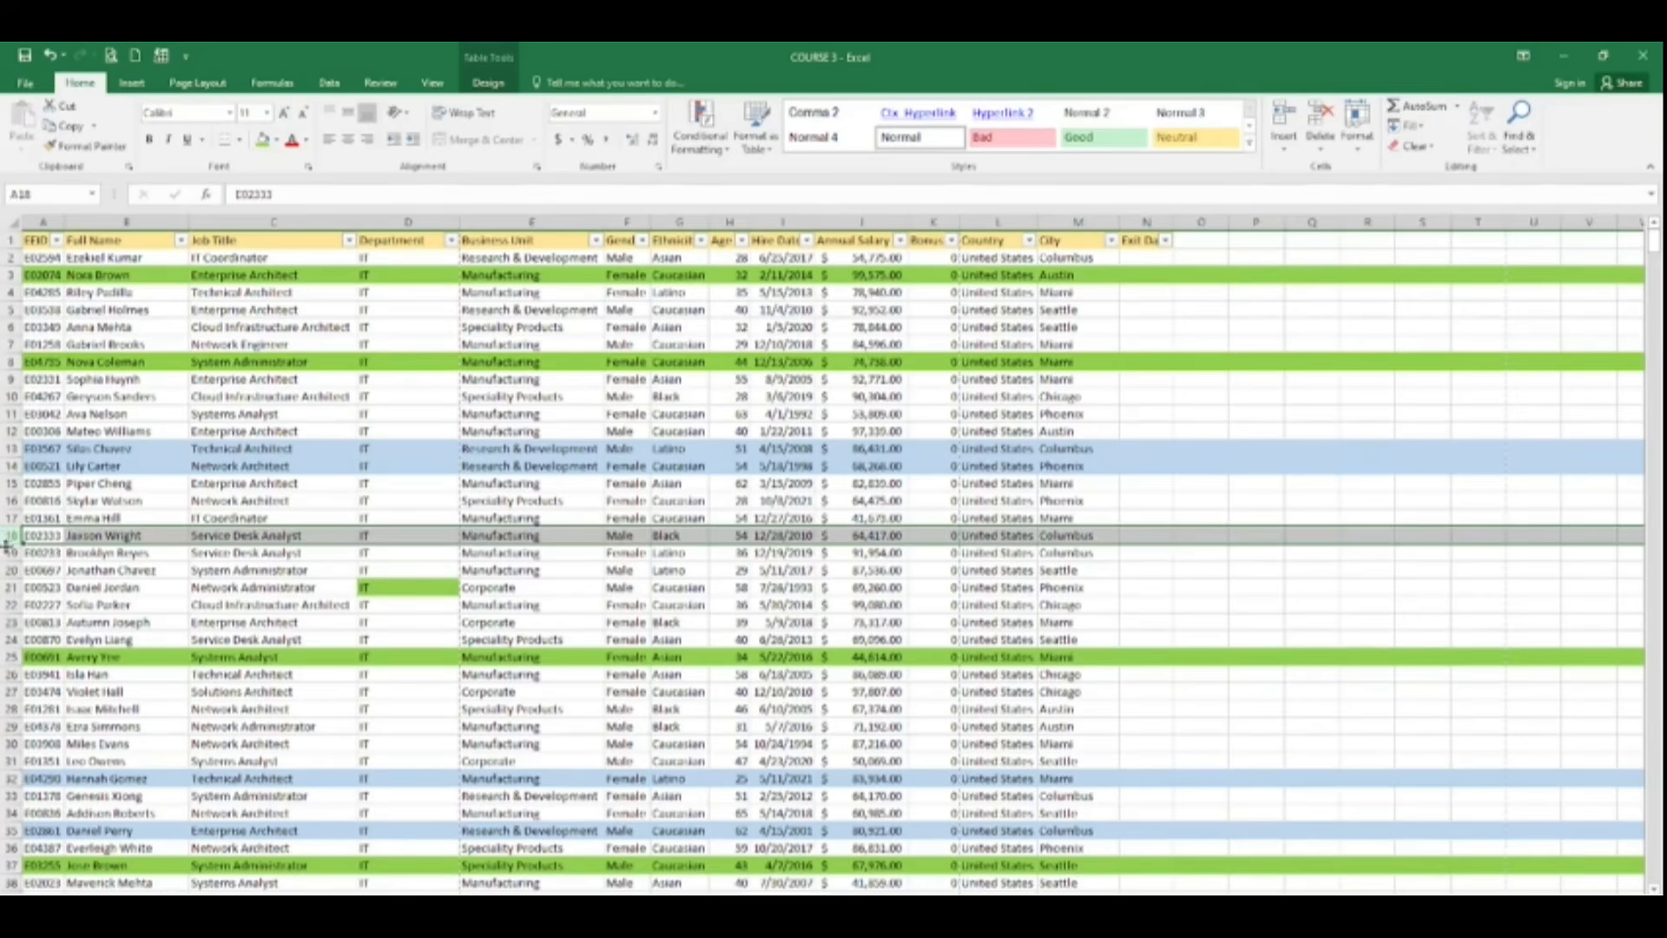
left_click_drag(9, 535, 9, 571)
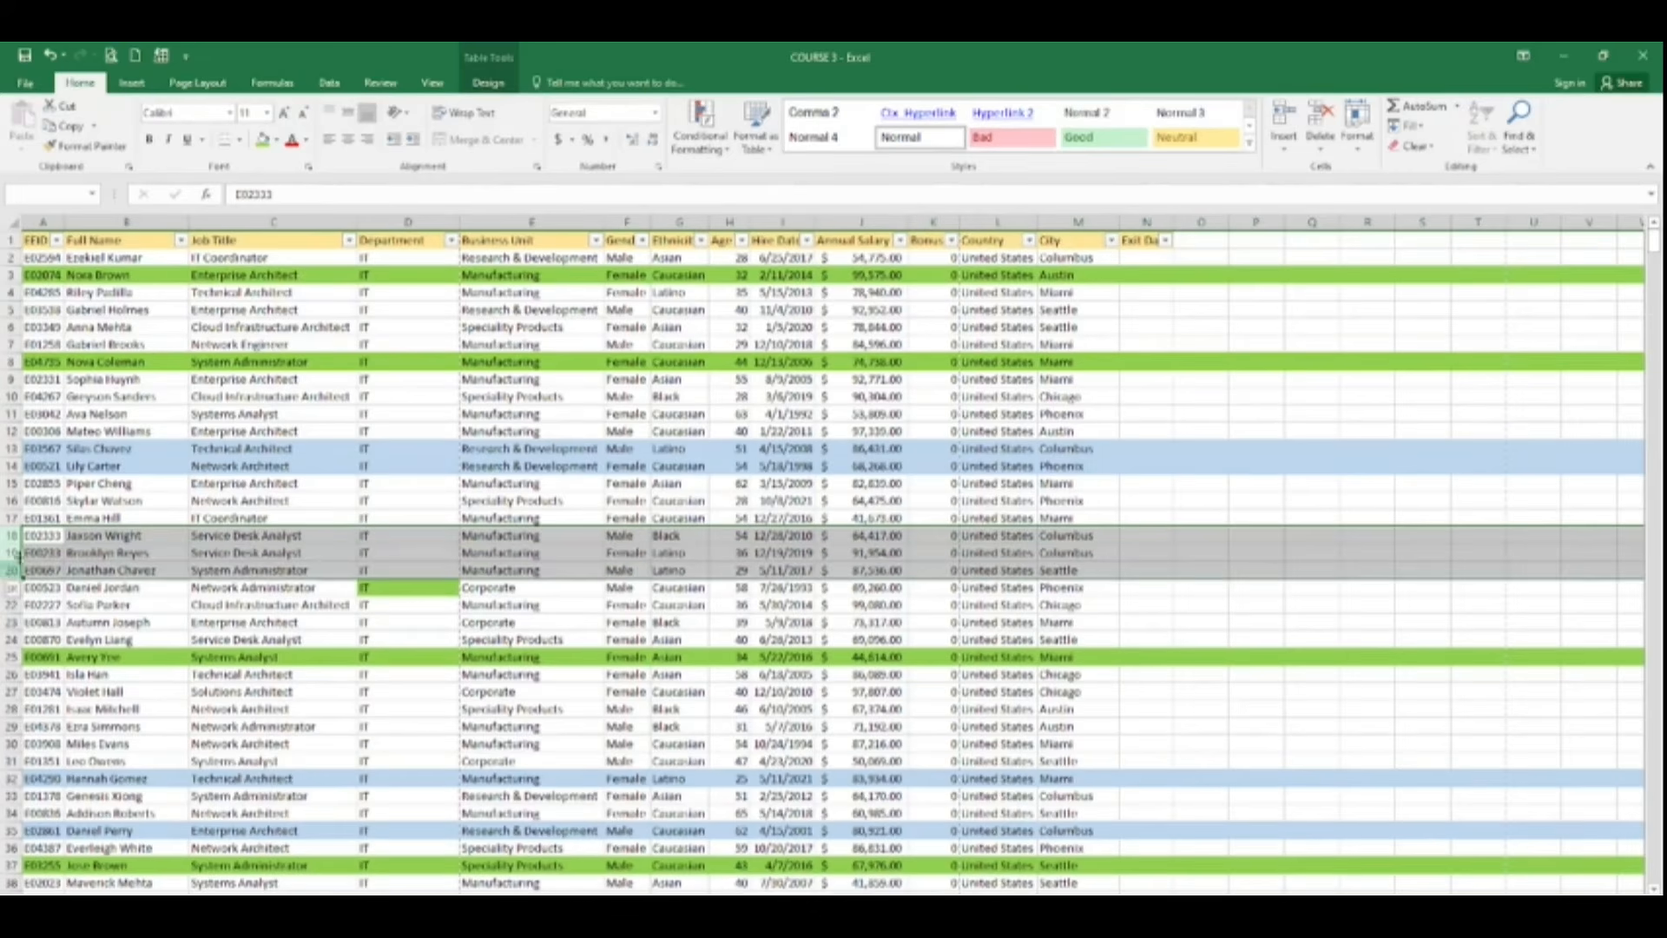
left_click(278, 140)
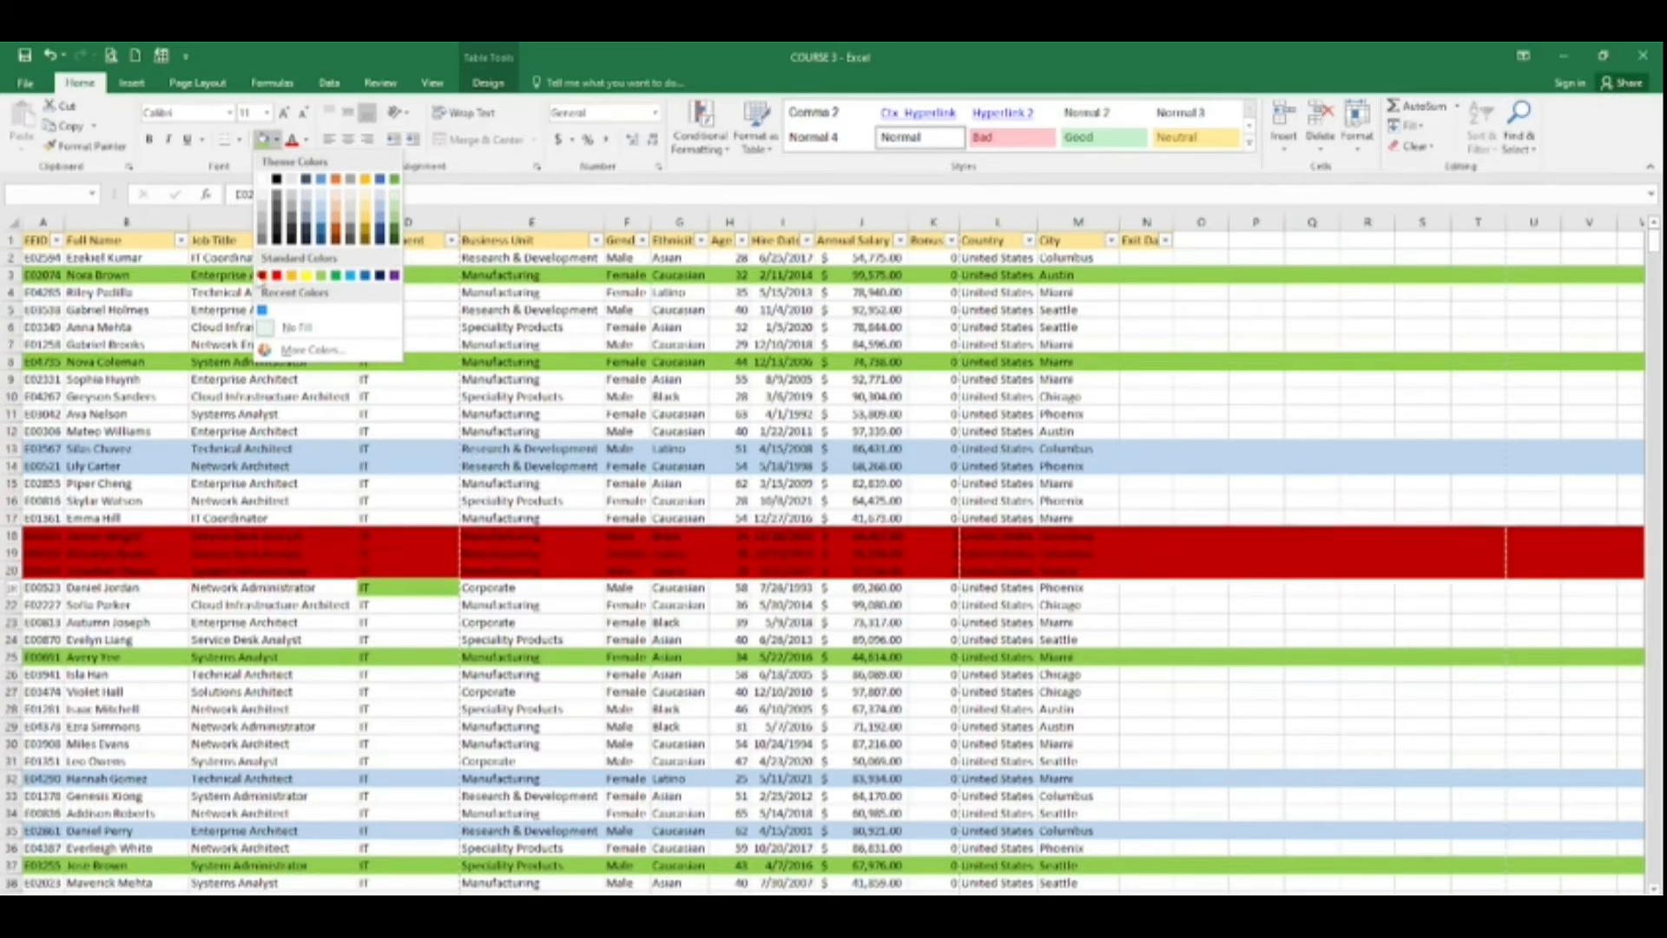
left_click(261, 275)
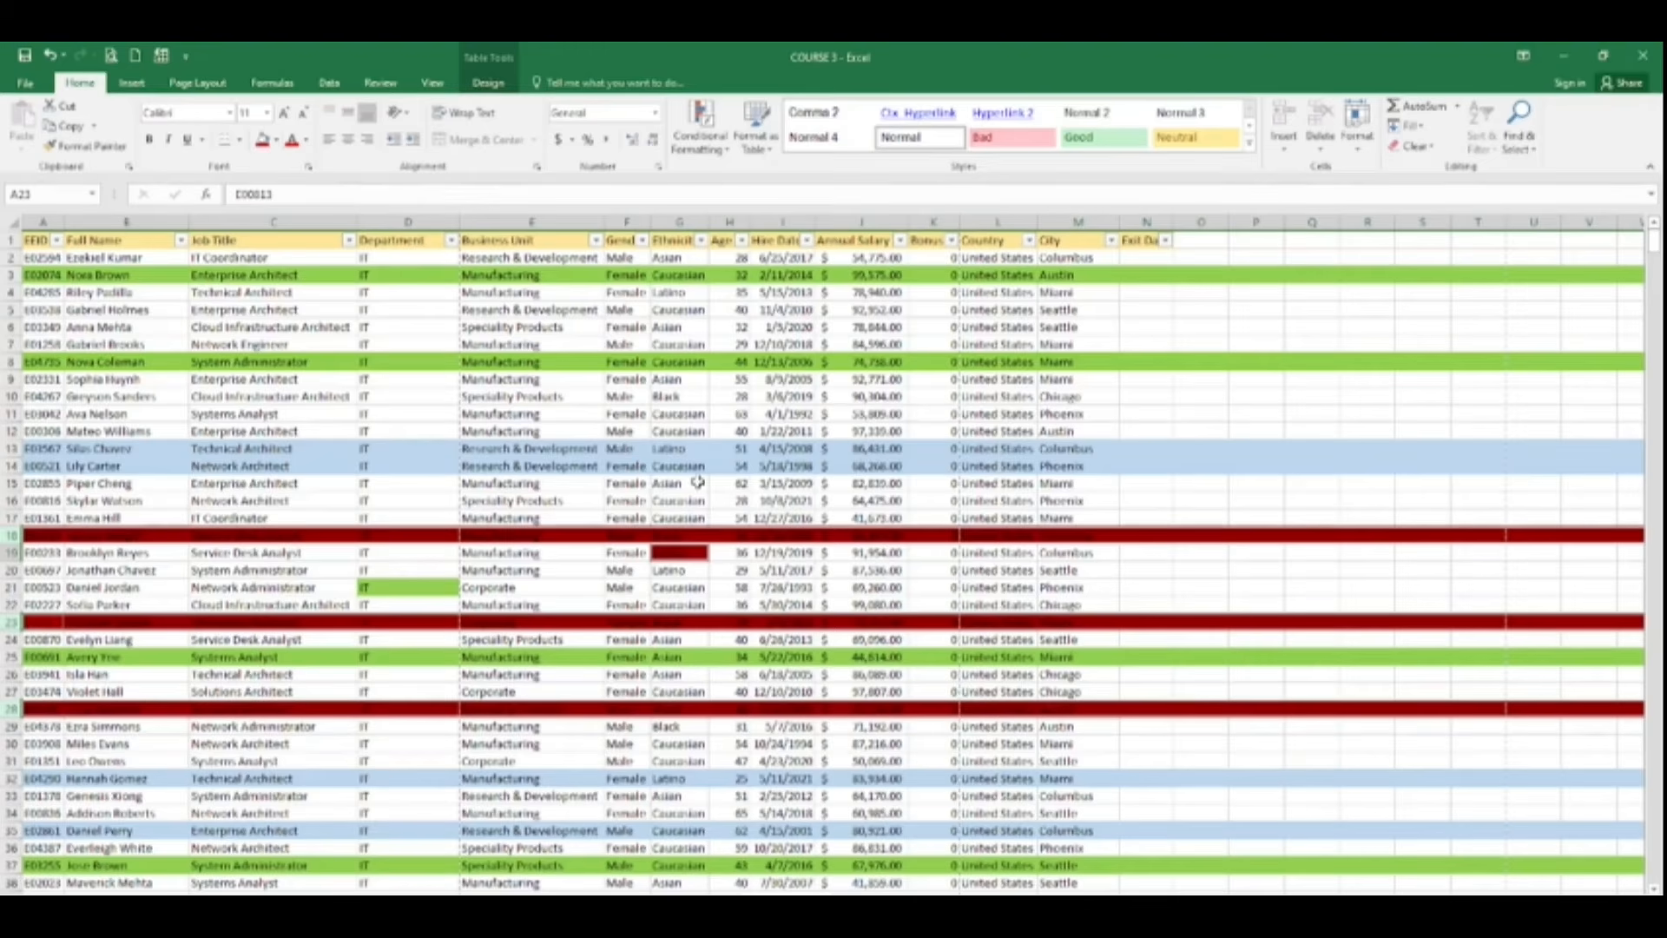
left_click(782, 480)
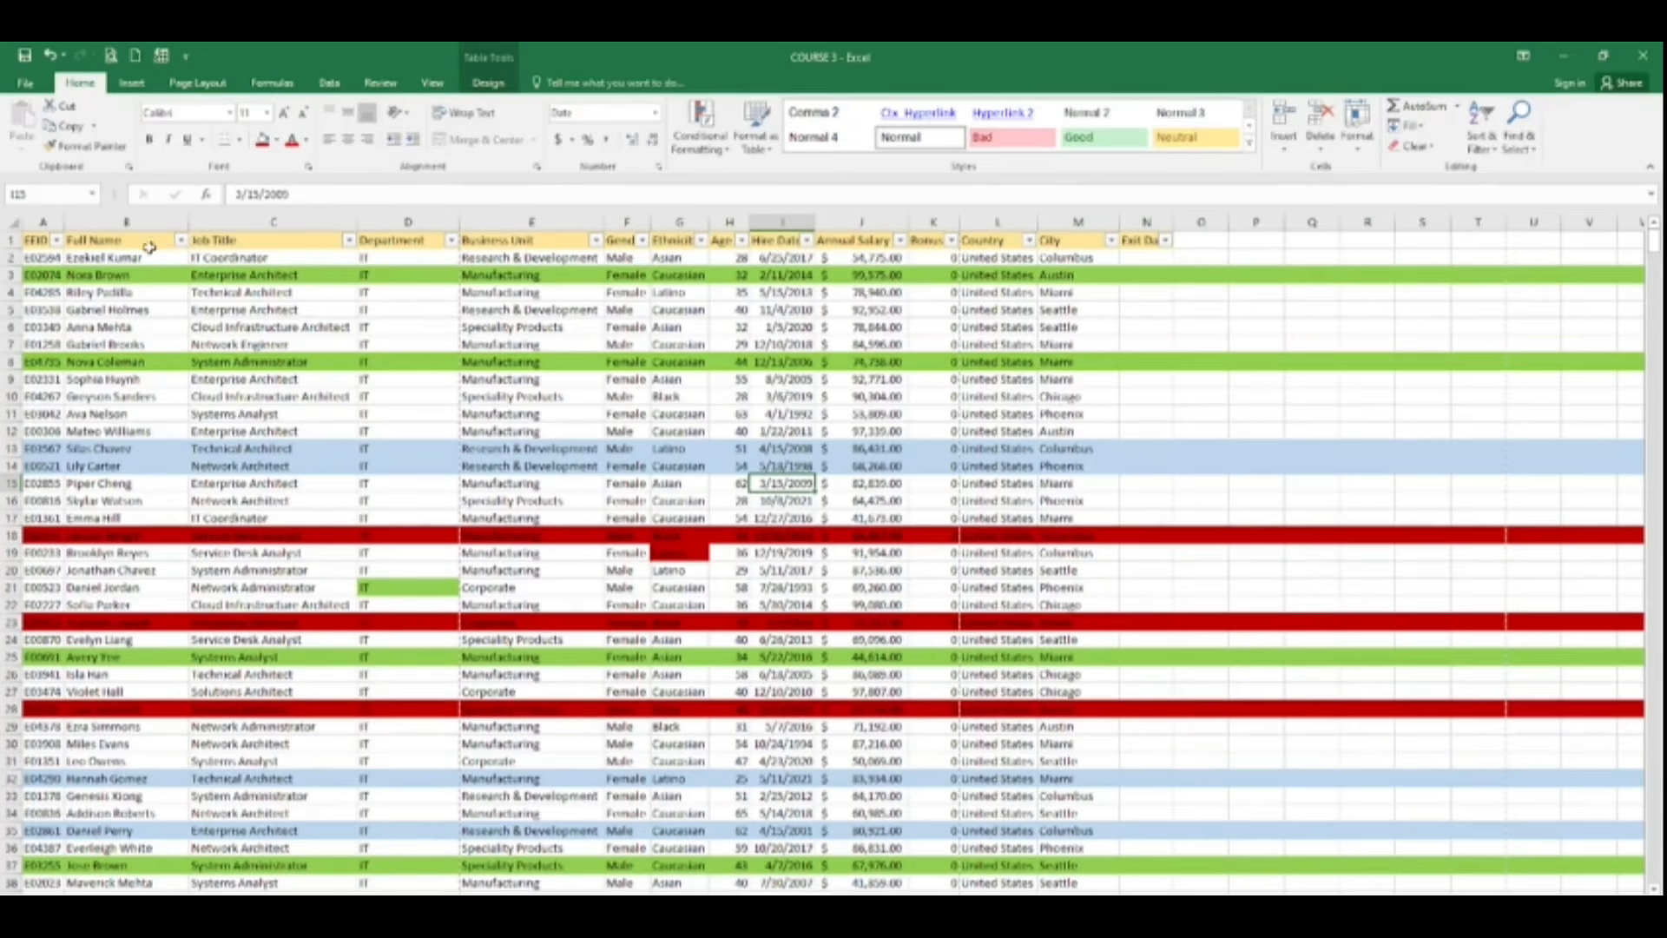
Filter the EEID column by the green cell colour
left_click(56, 240)
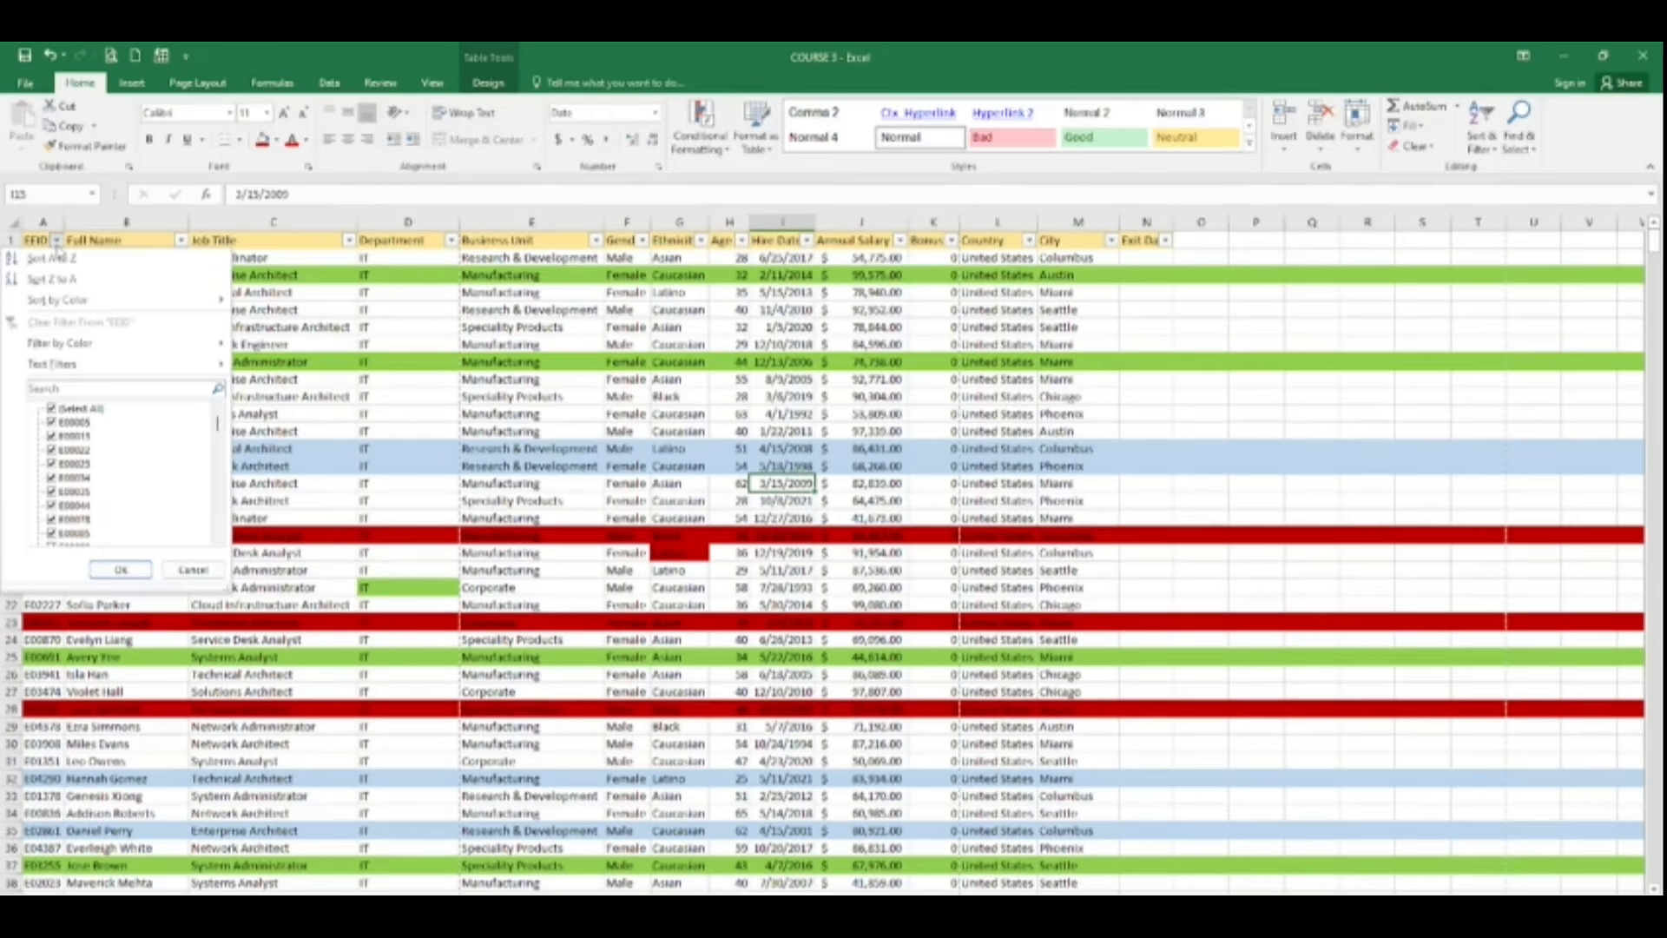
mouse_move(152, 352)
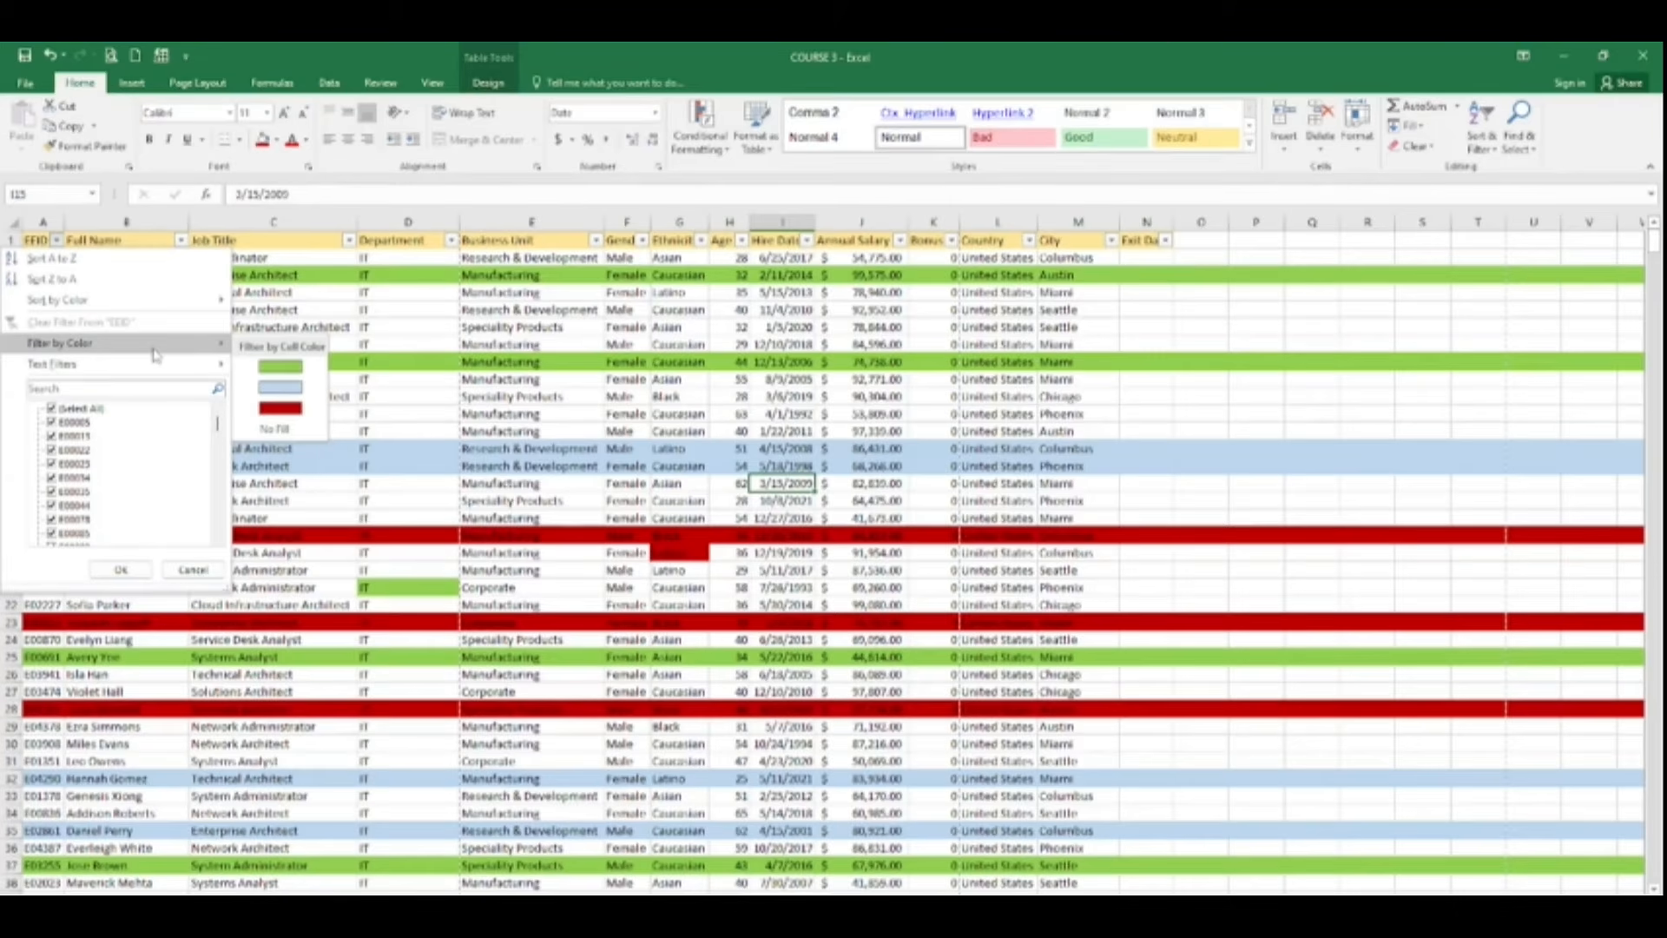
left_click(270, 367)
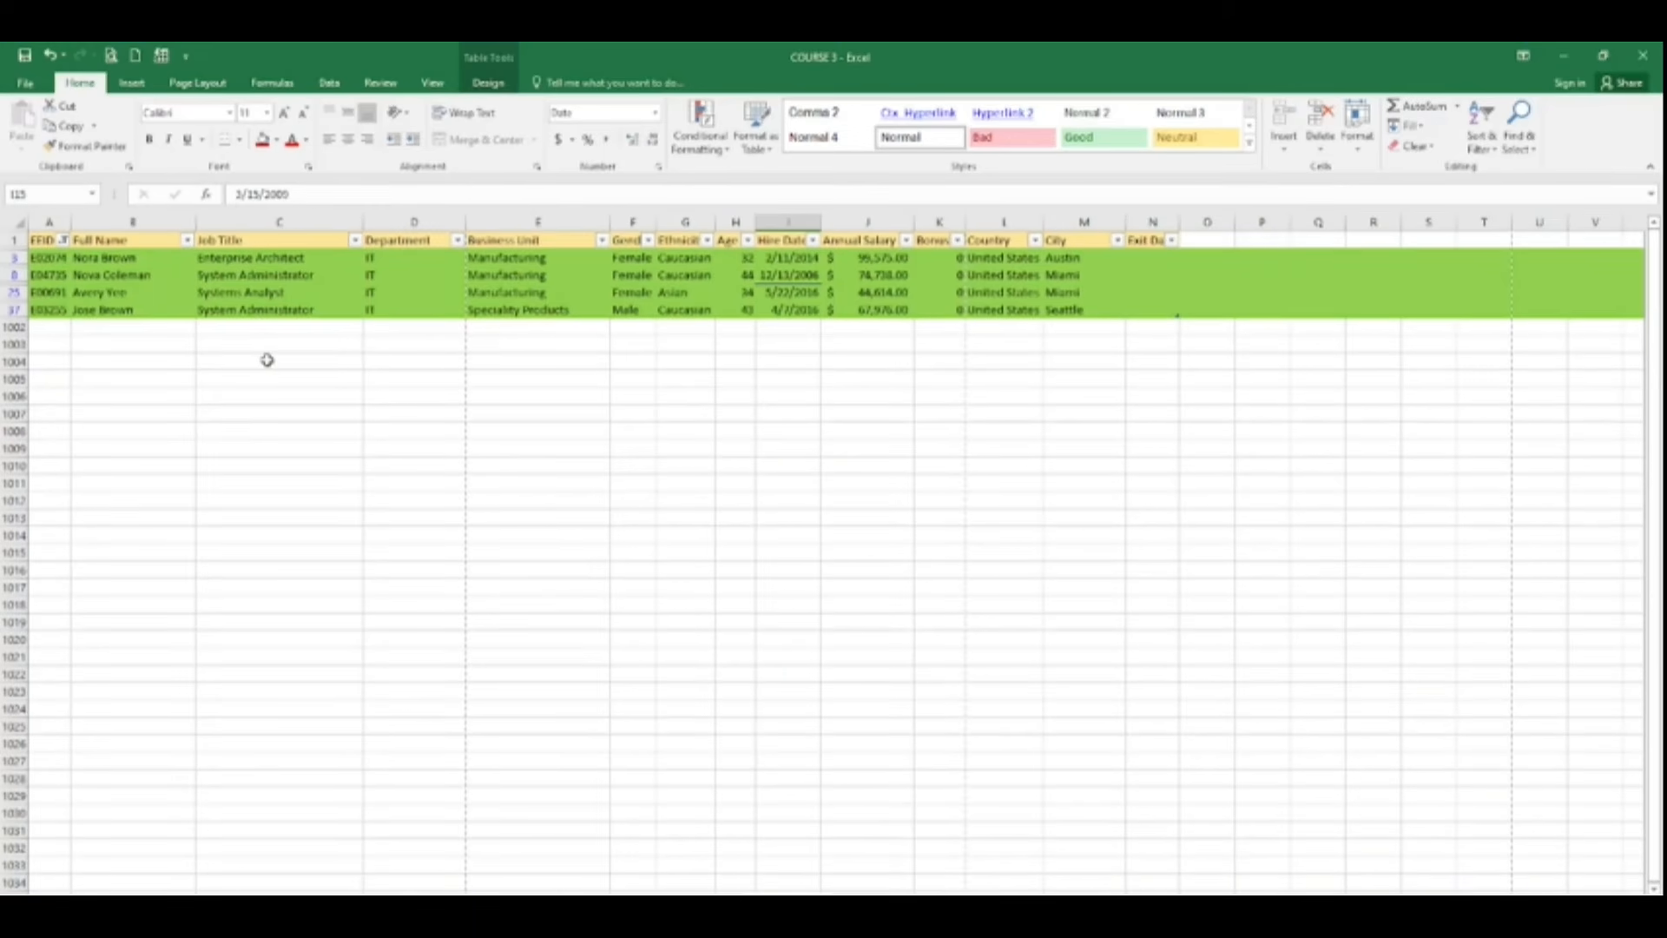
left_click(458, 240)
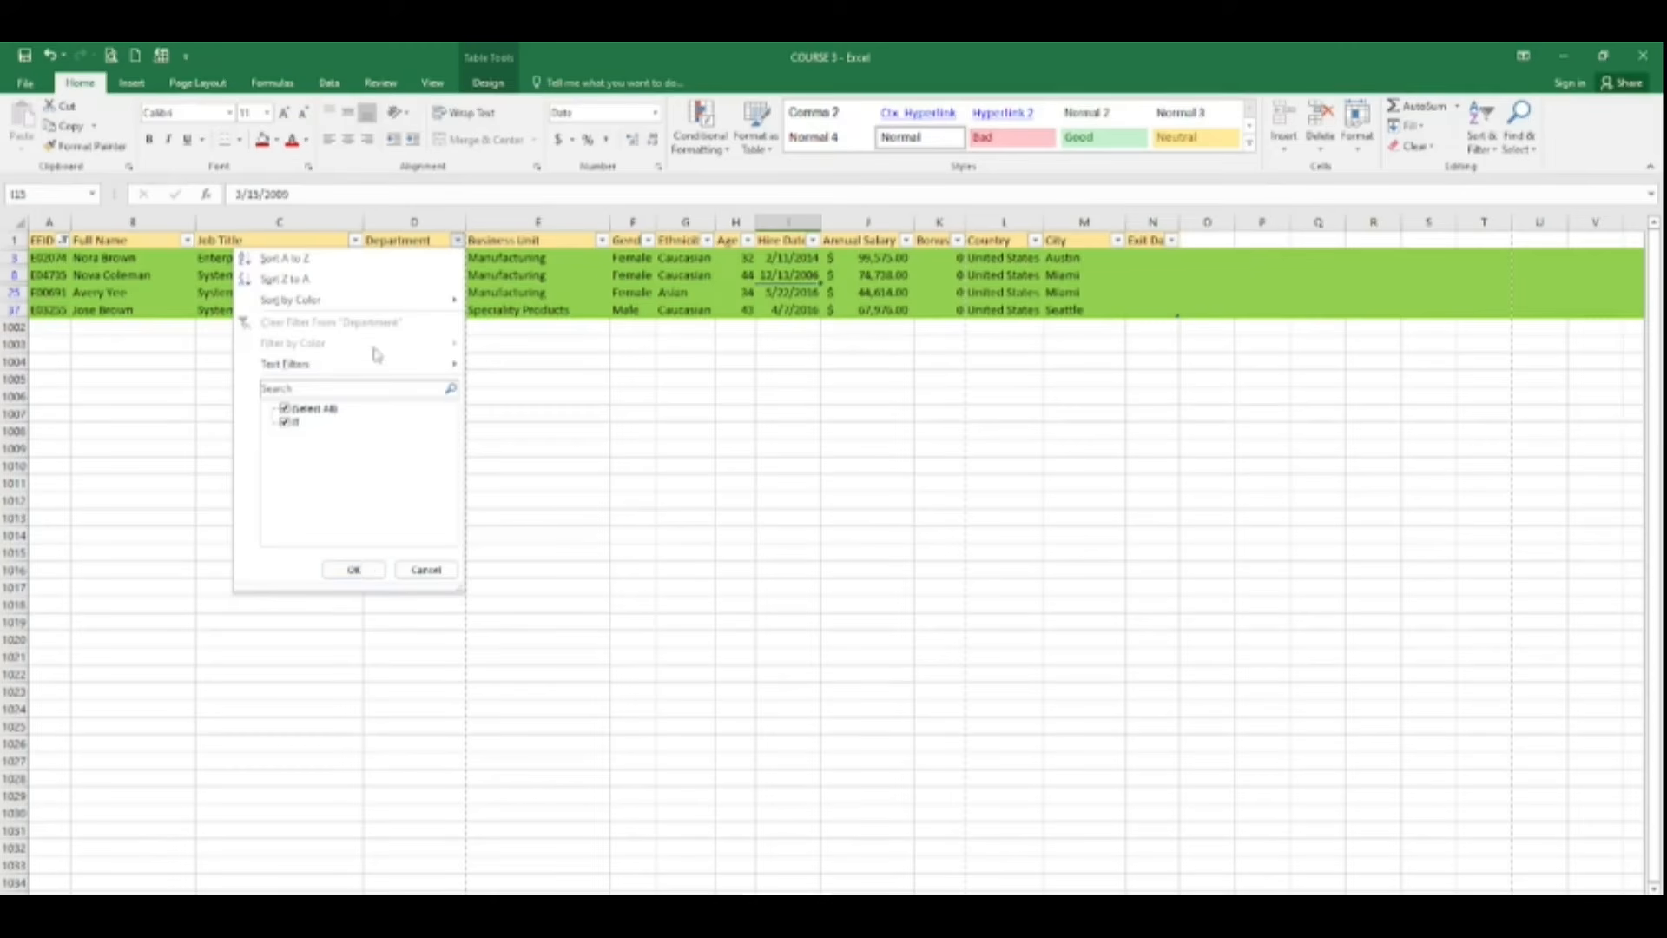
mouse_move(416, 306)
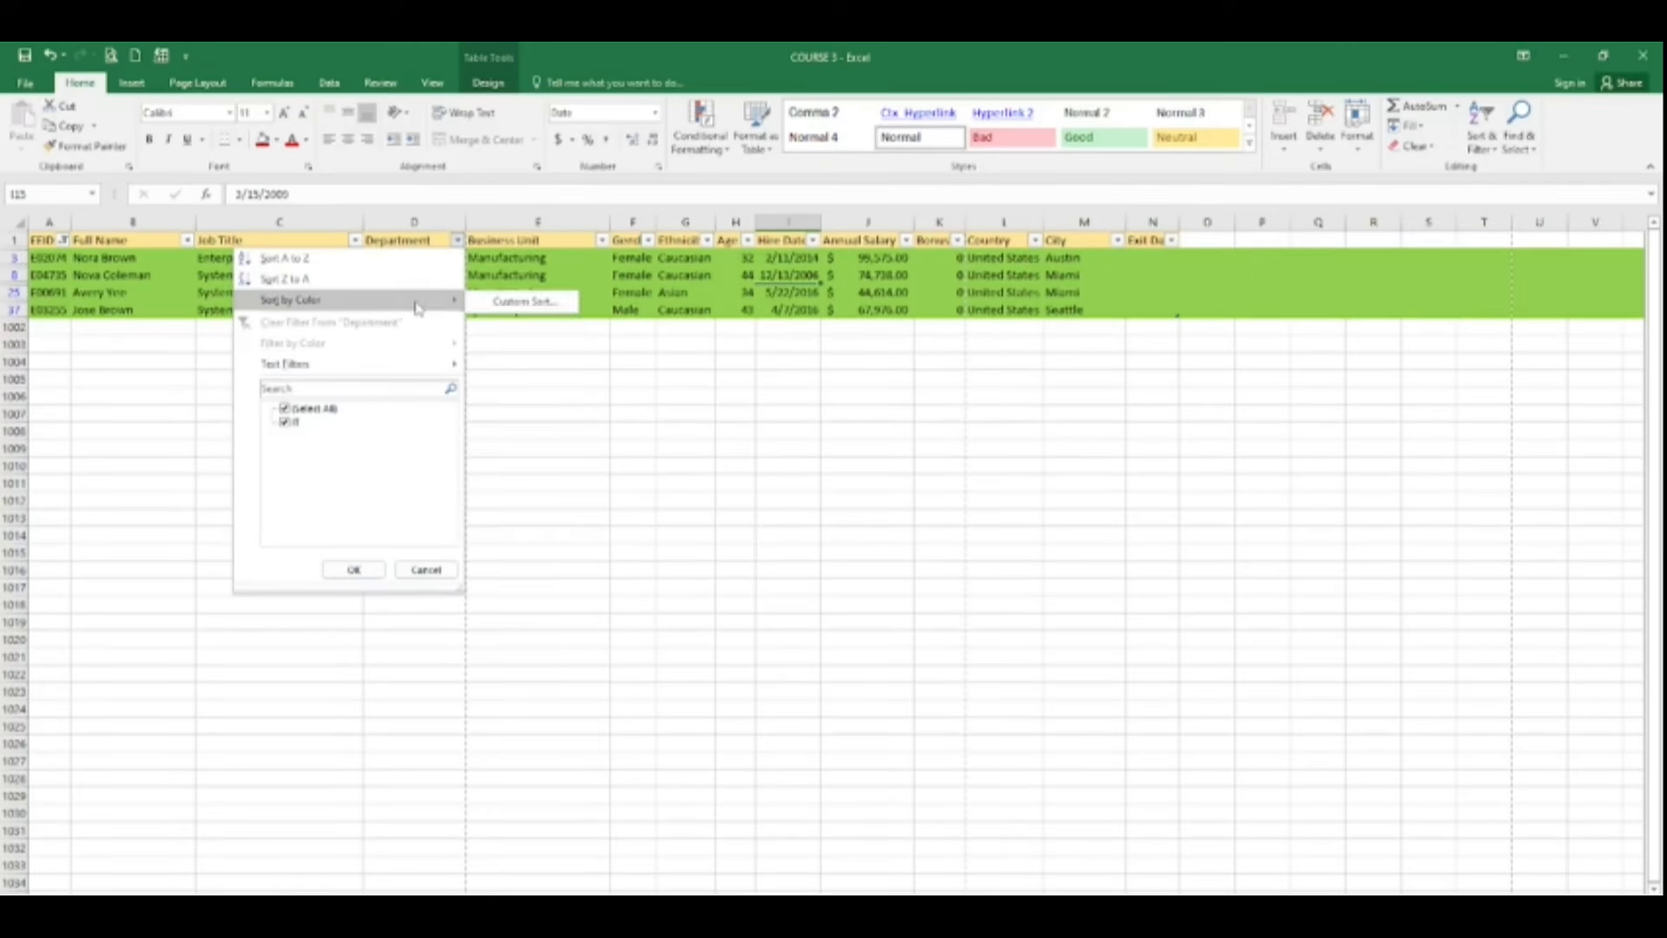
left_click(491, 301)
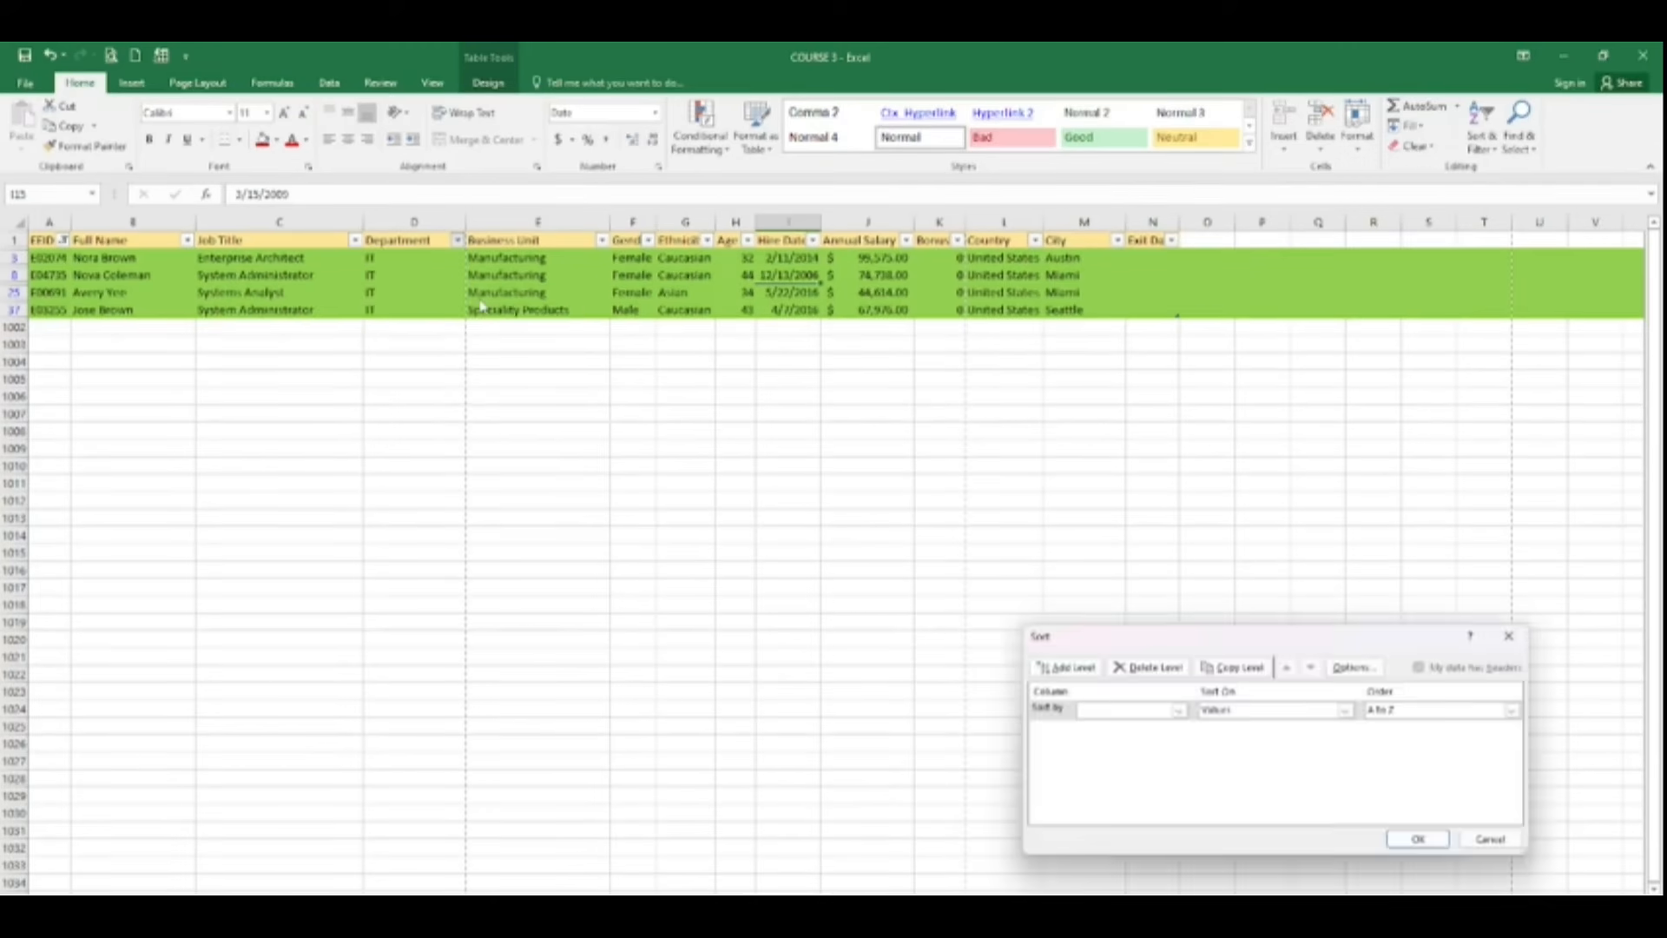
left_click(1508, 635)
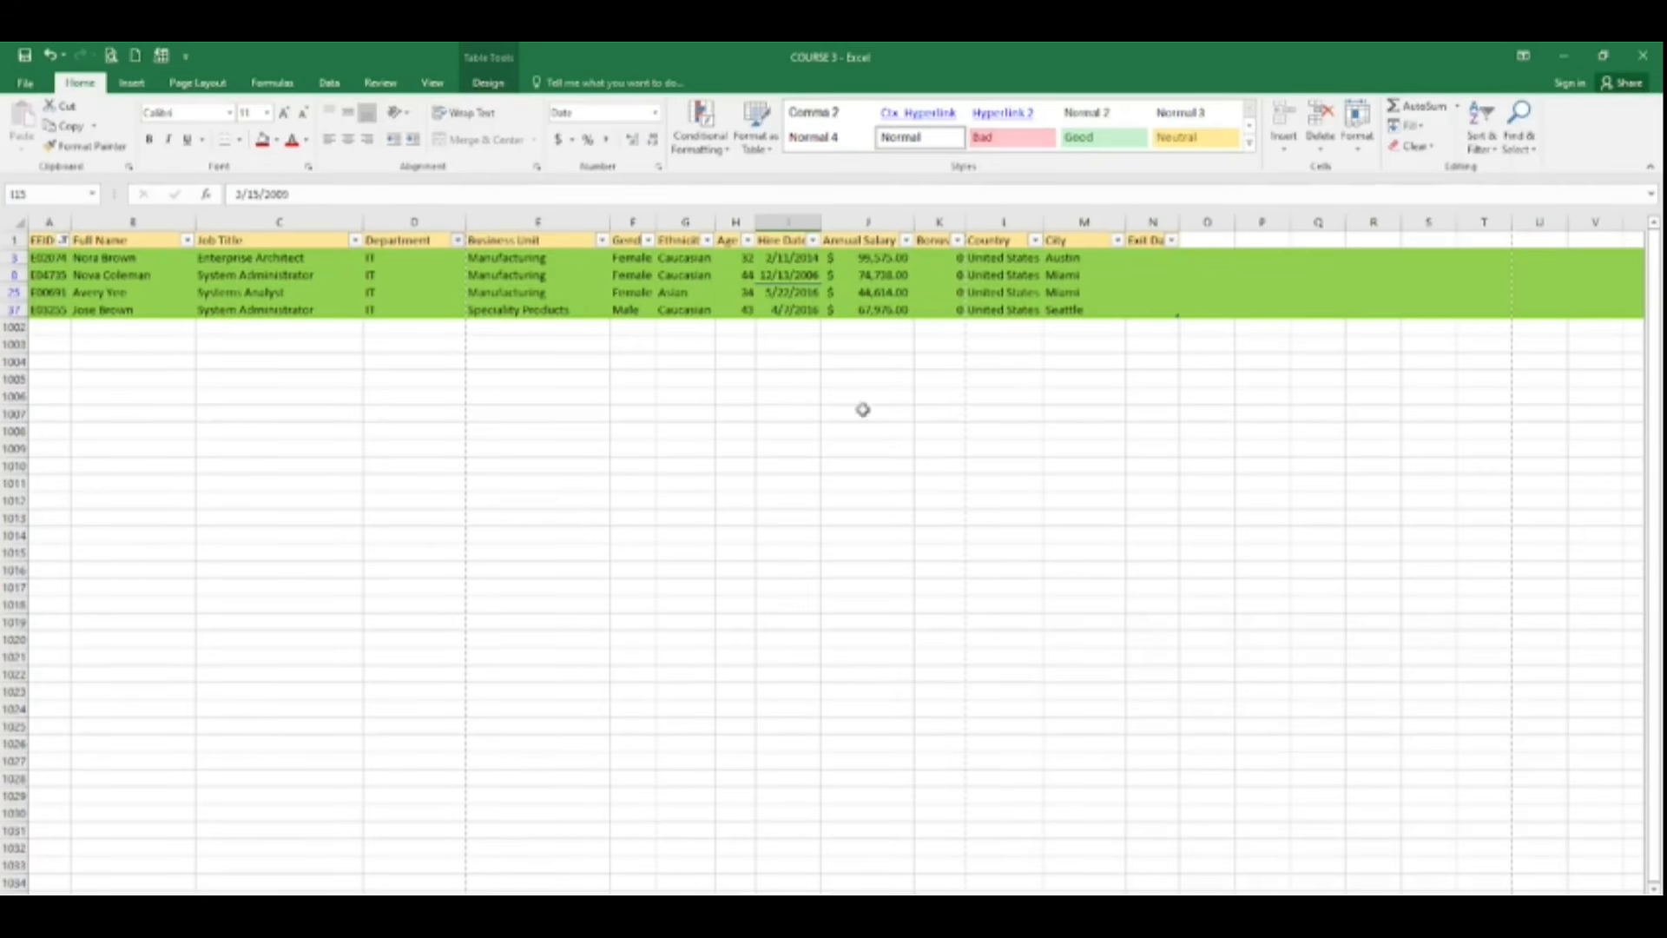
Restore all records by selecting every value in the EEID column's filter
left_click(63, 241)
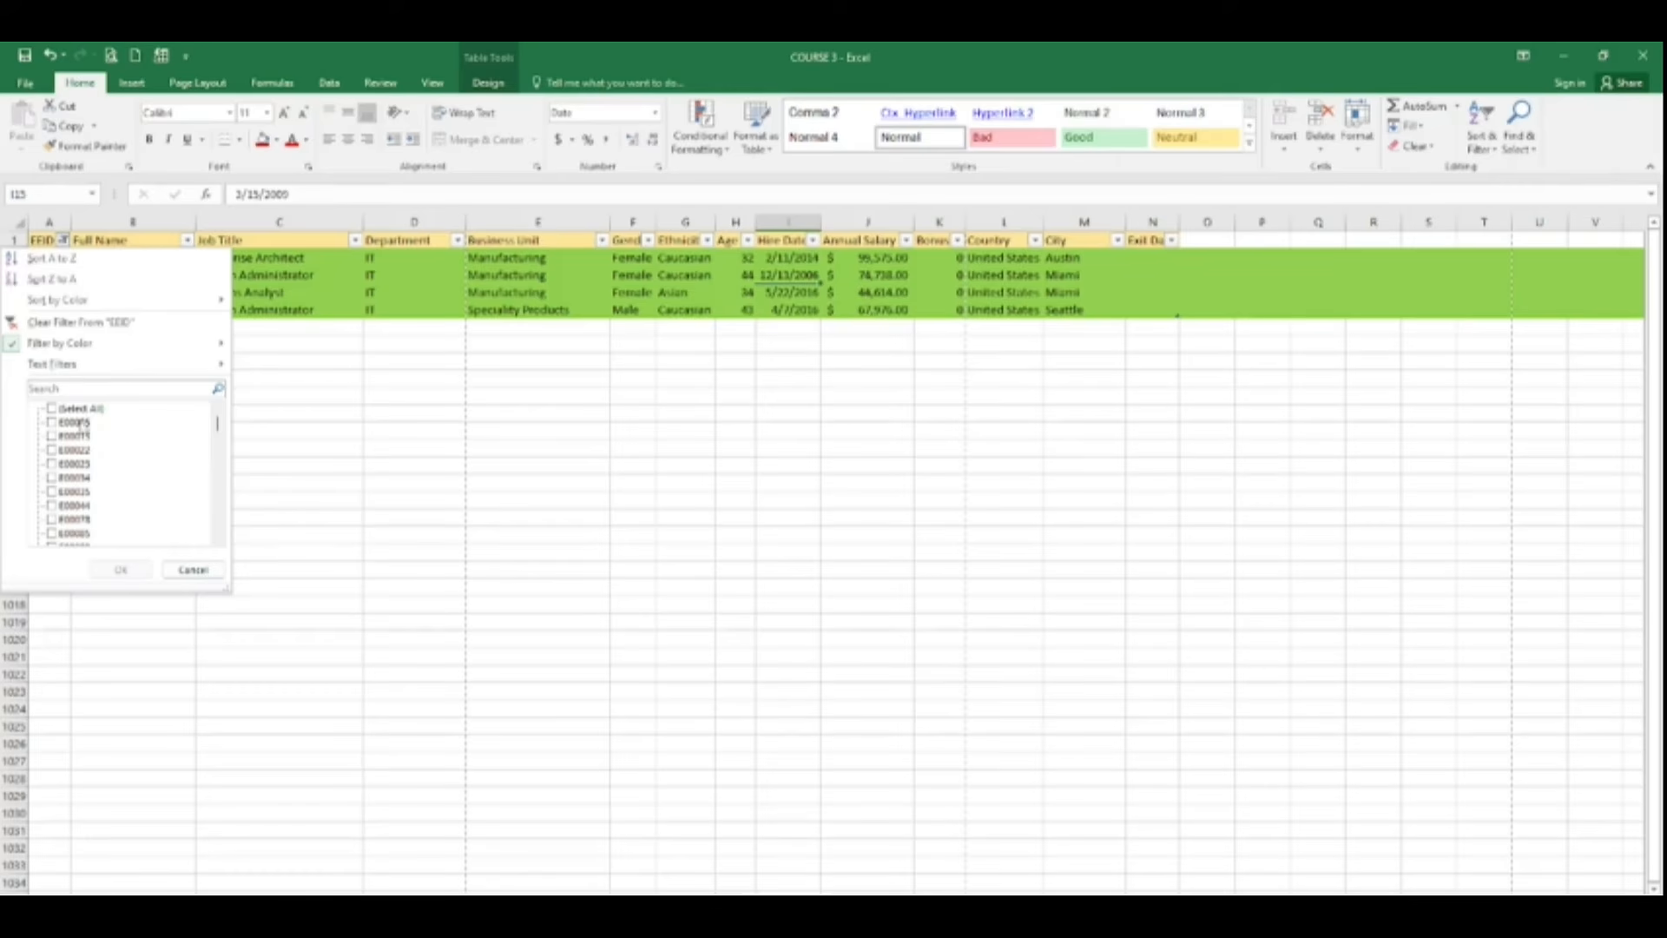
left_click(54, 409)
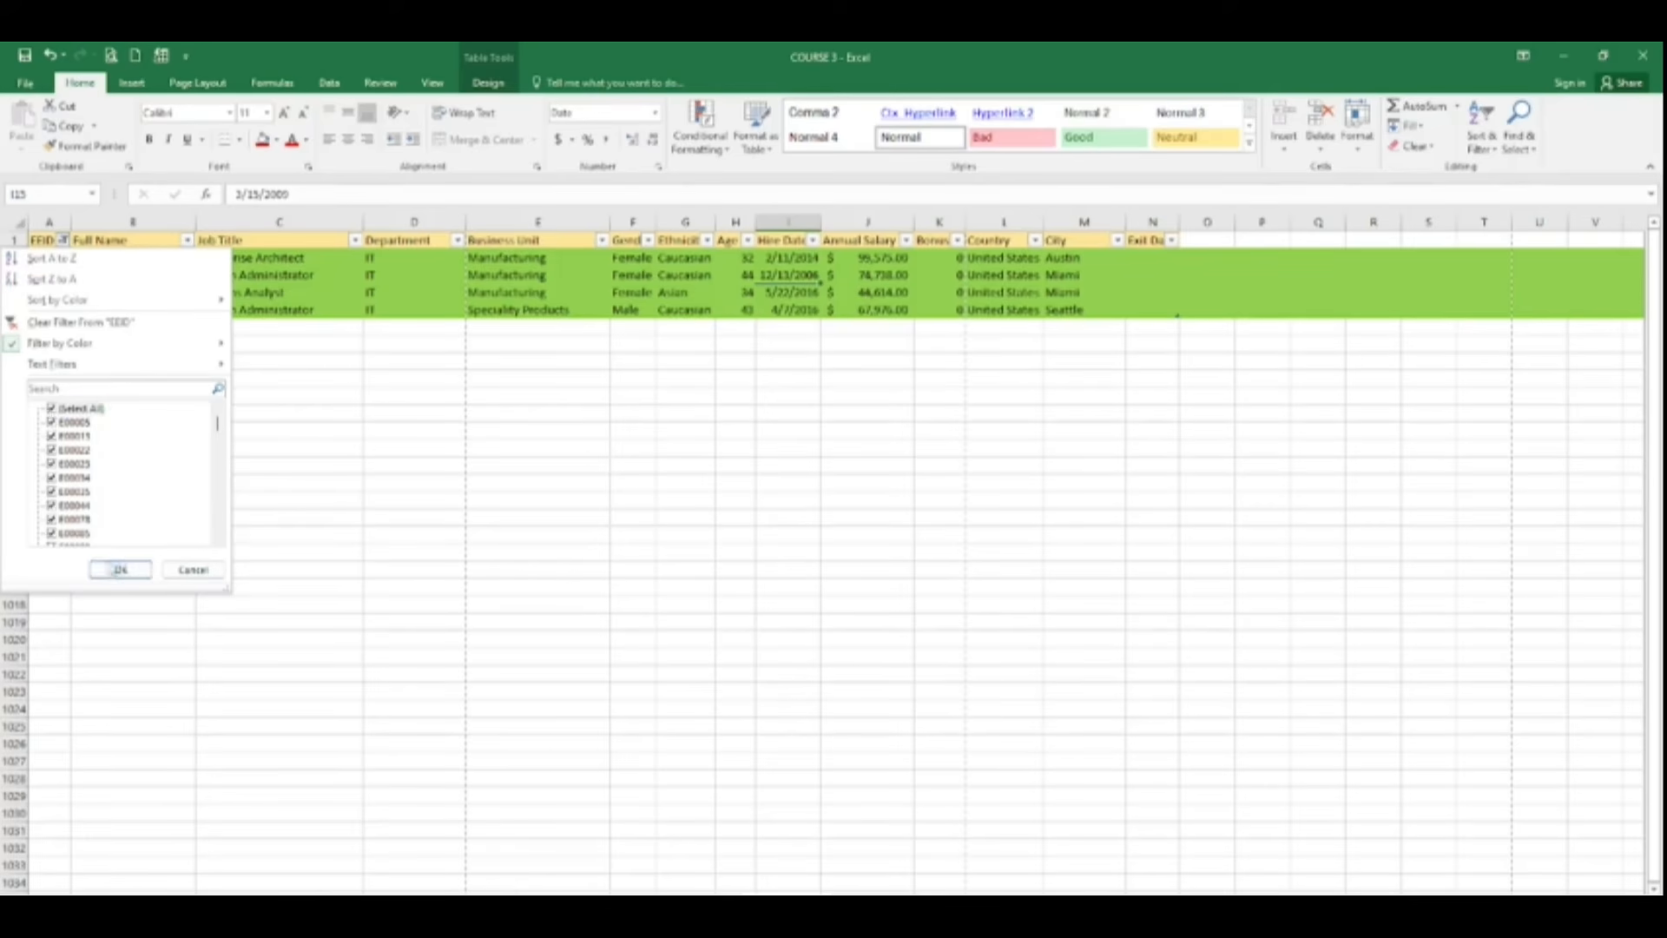
left_click(111, 570)
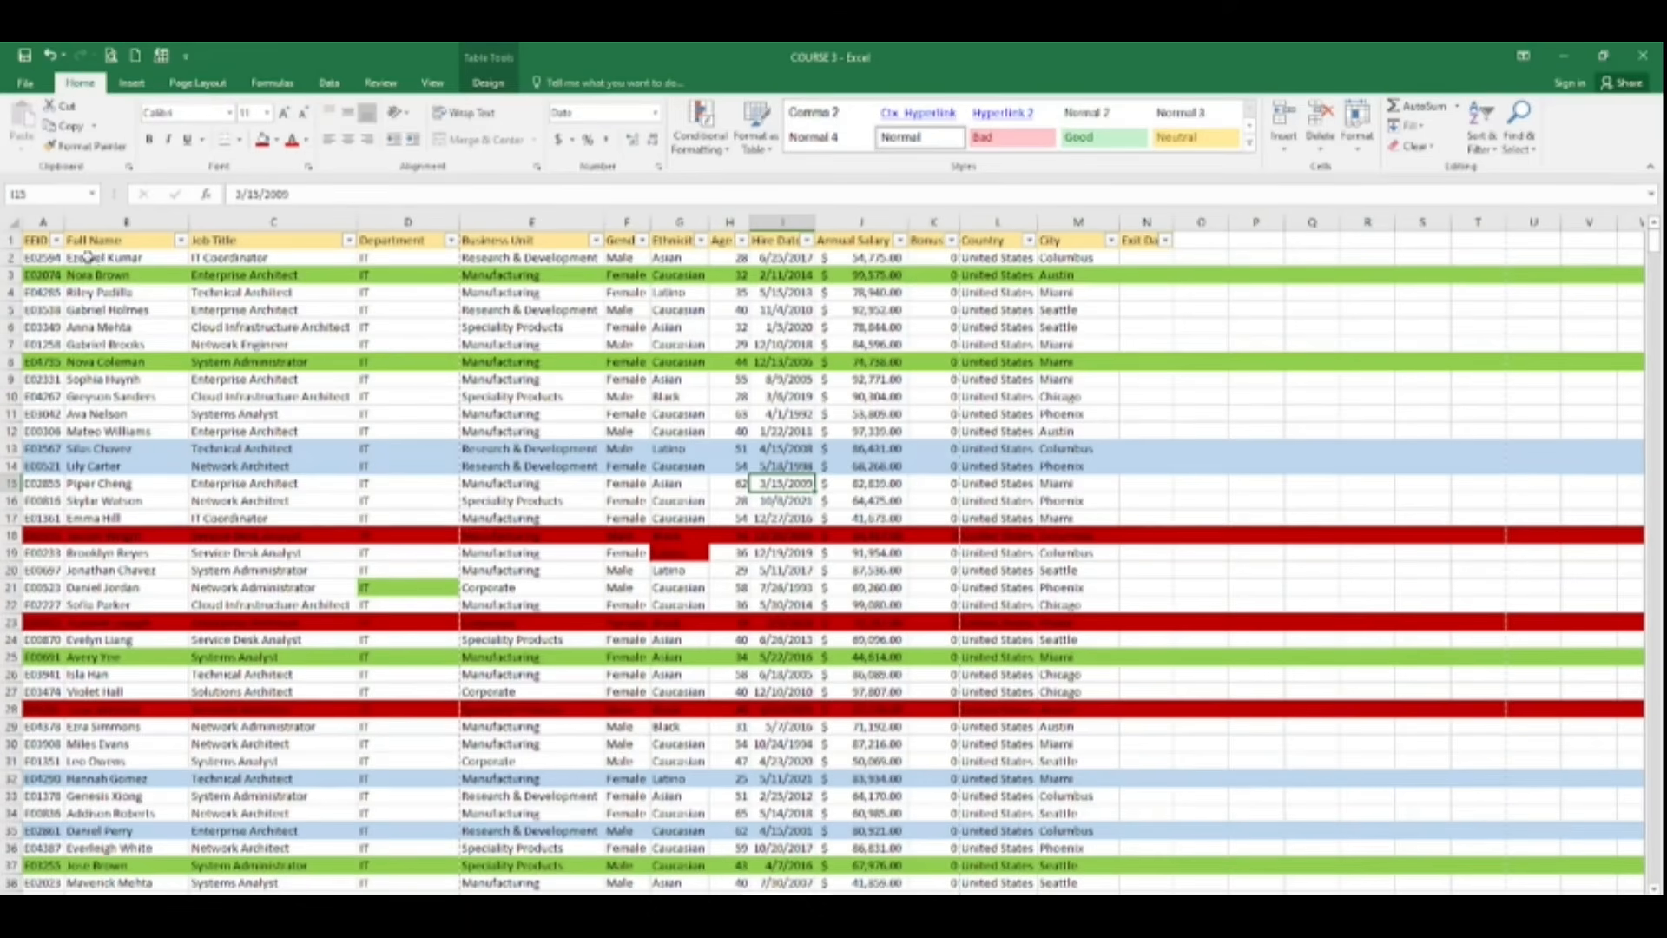
Set up a custom sort on the Business Unit column by cell colour, with green on top
left_click(54, 239)
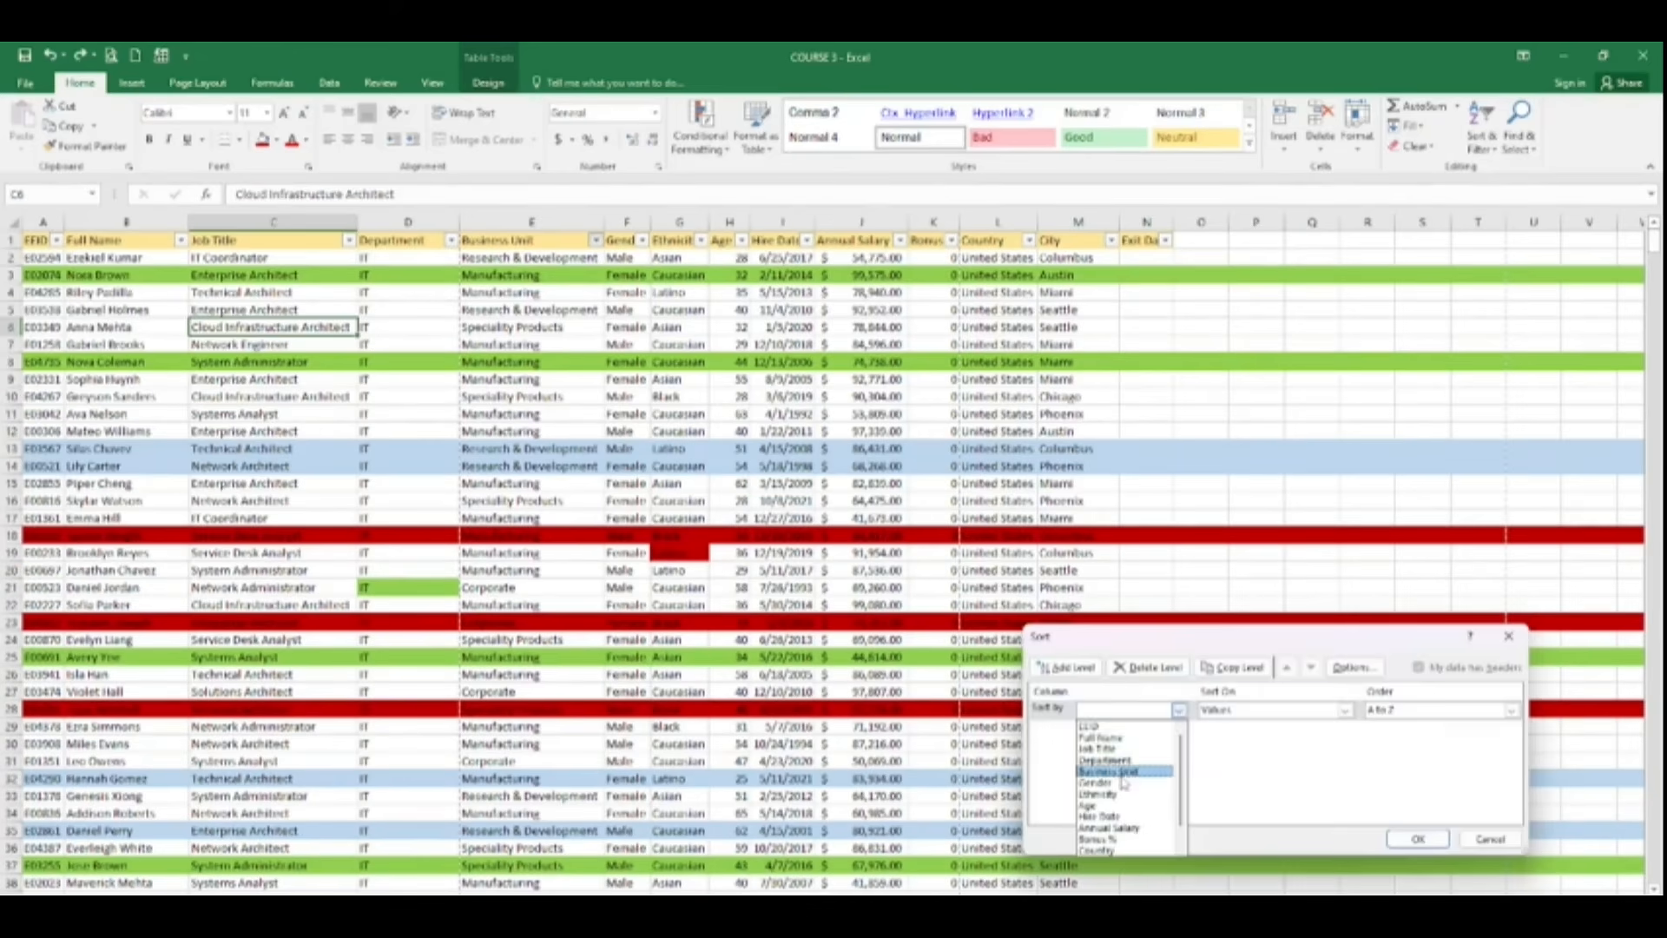
left_click(1123, 772)
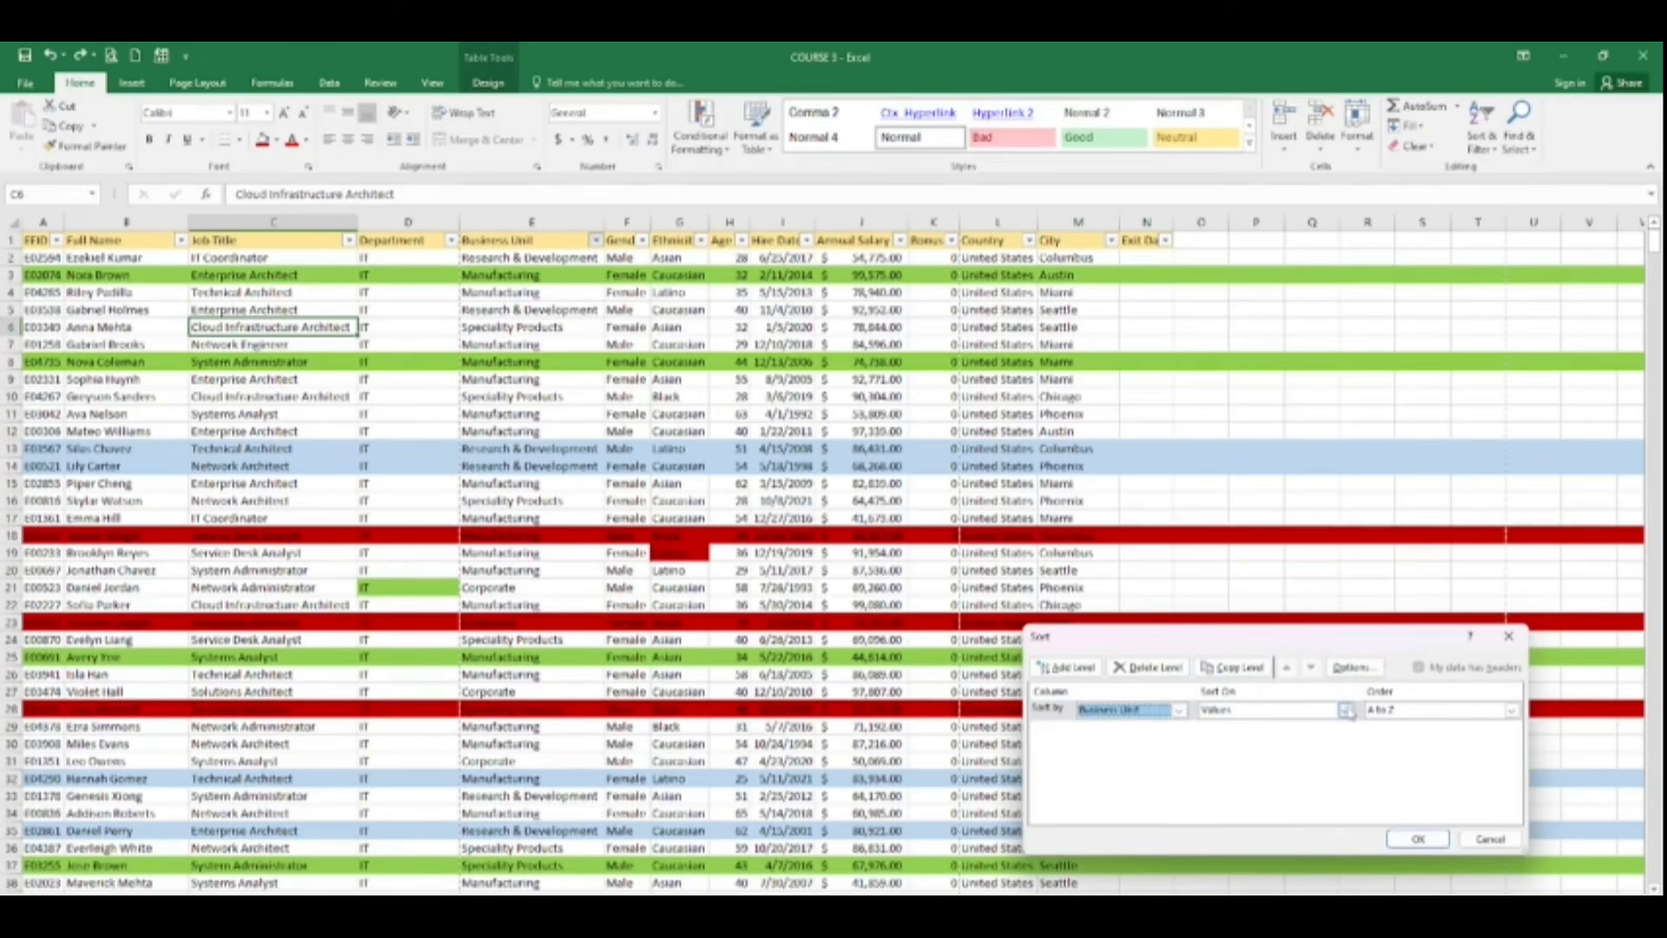
left_click(1346, 711)
left_click(1330, 740)
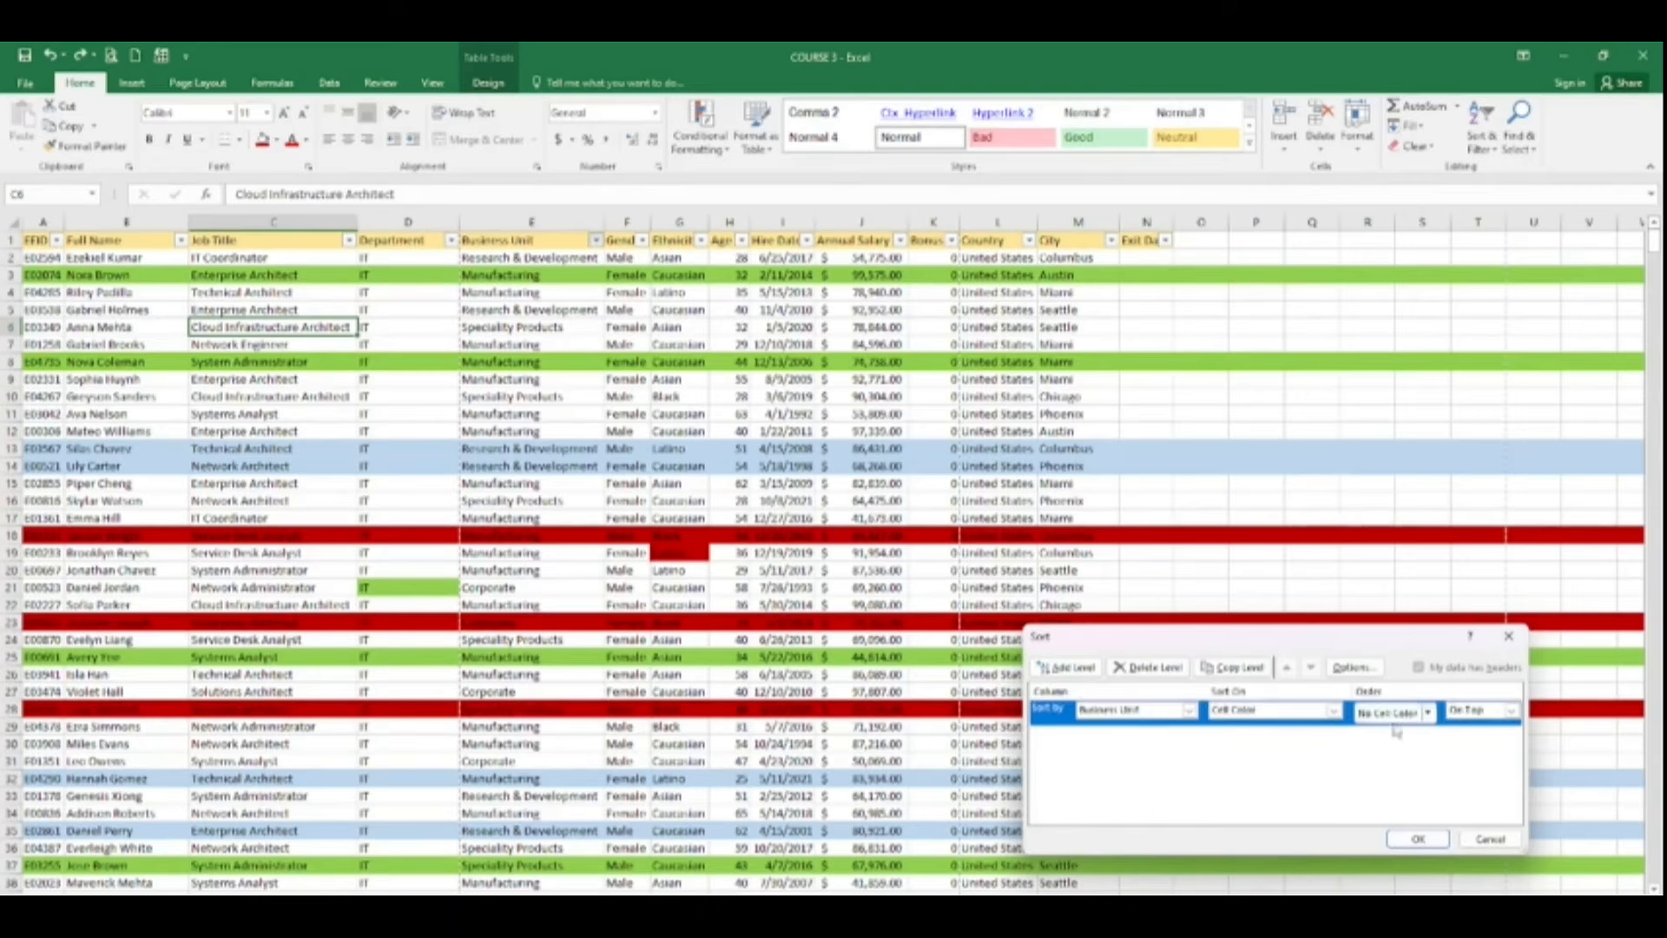
left_click(1428, 712)
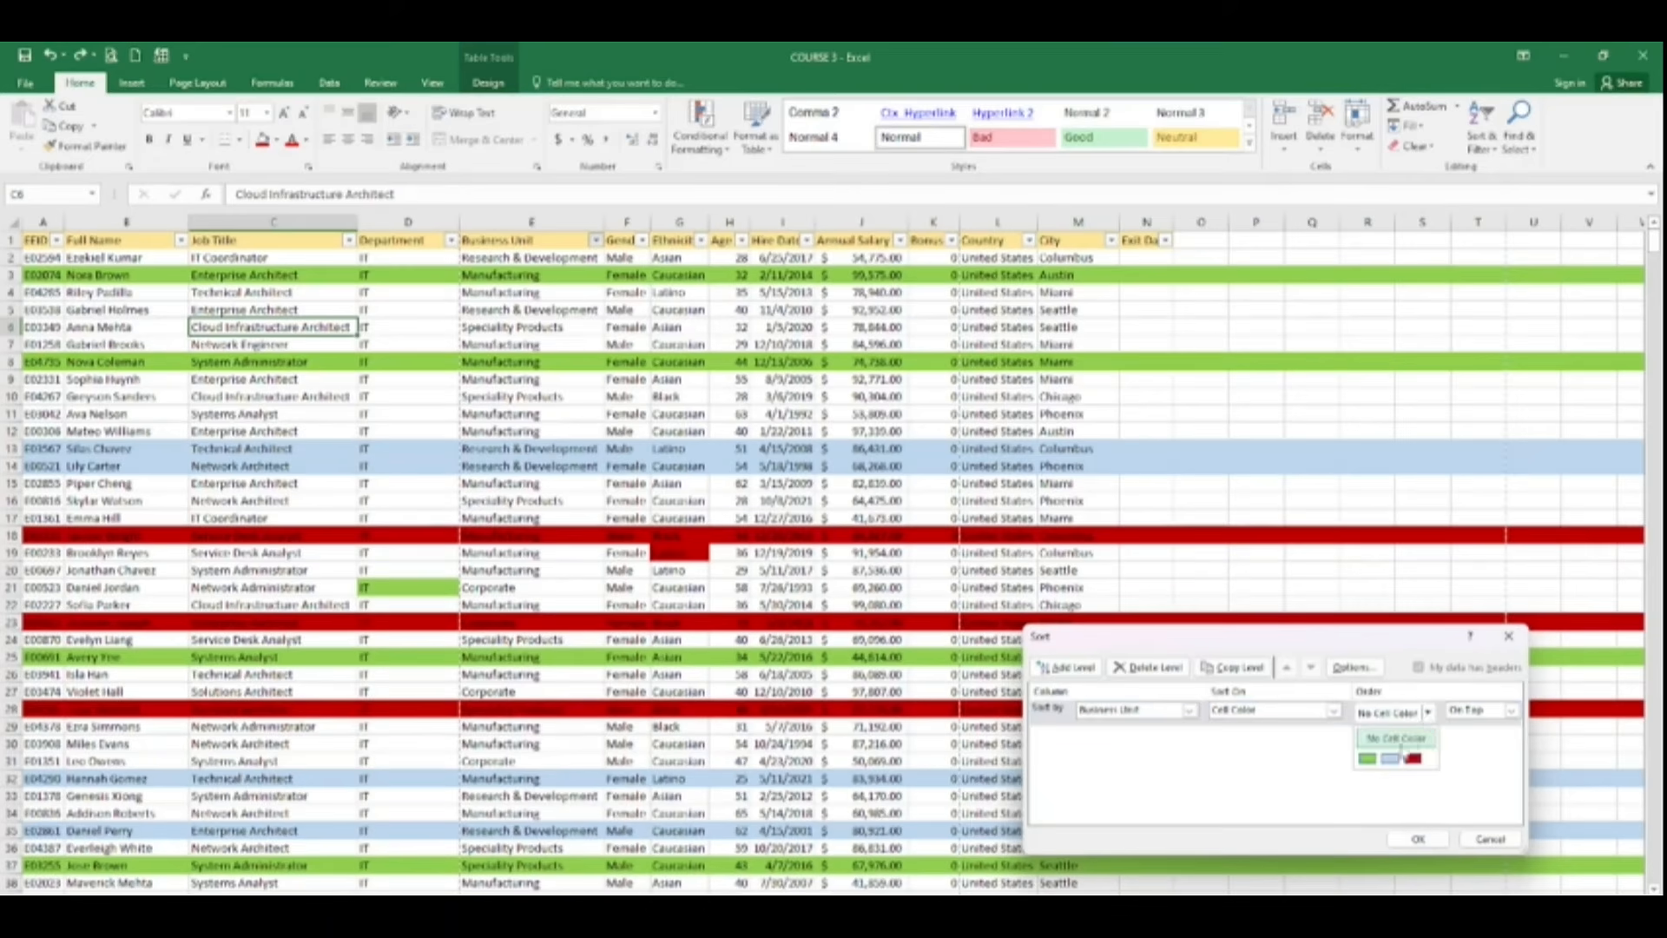
left_click(1368, 758)
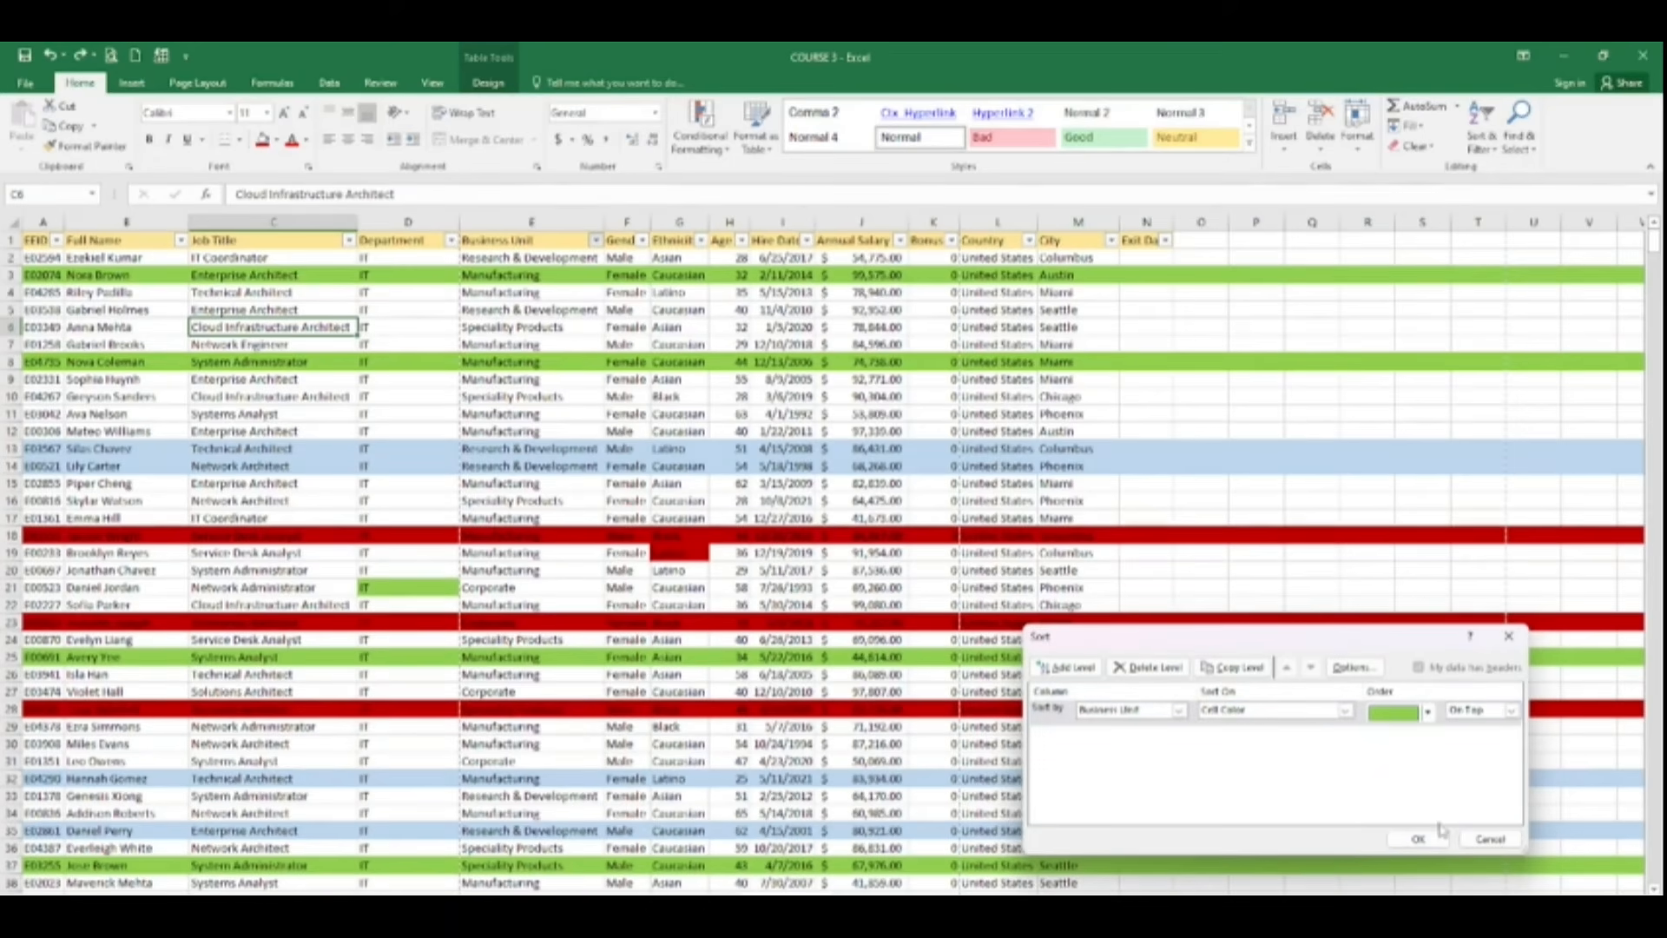
Add a second sort level on Business Unit by cell colour, with dark red on top
left_click(1068, 667)
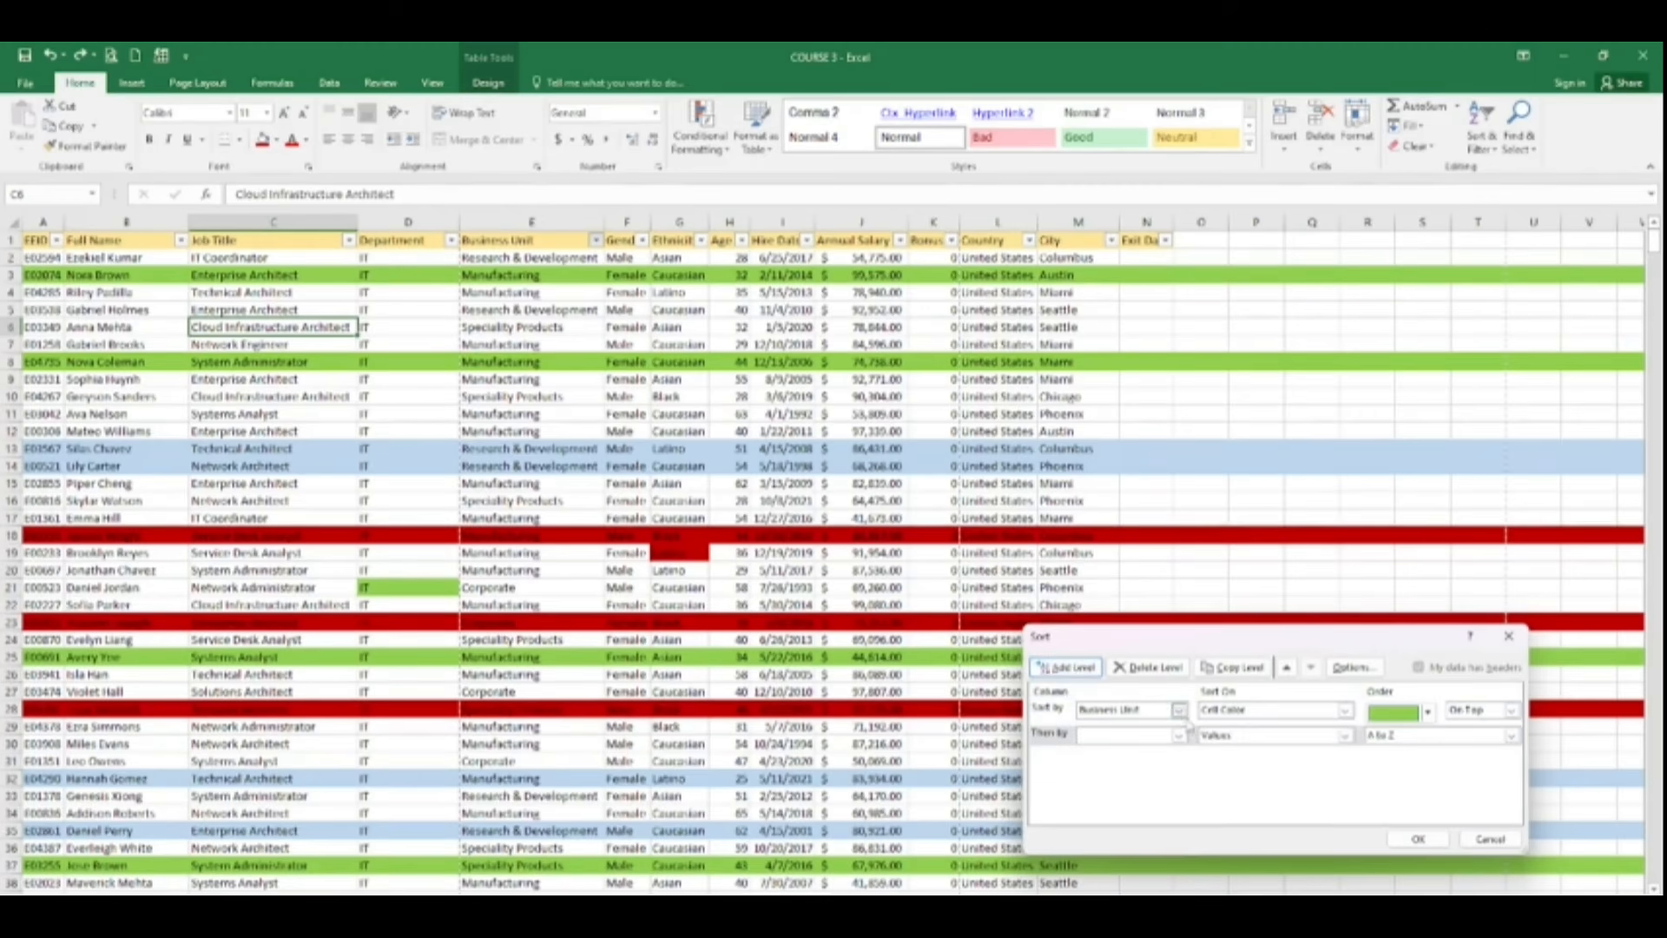
left_click(1181, 737)
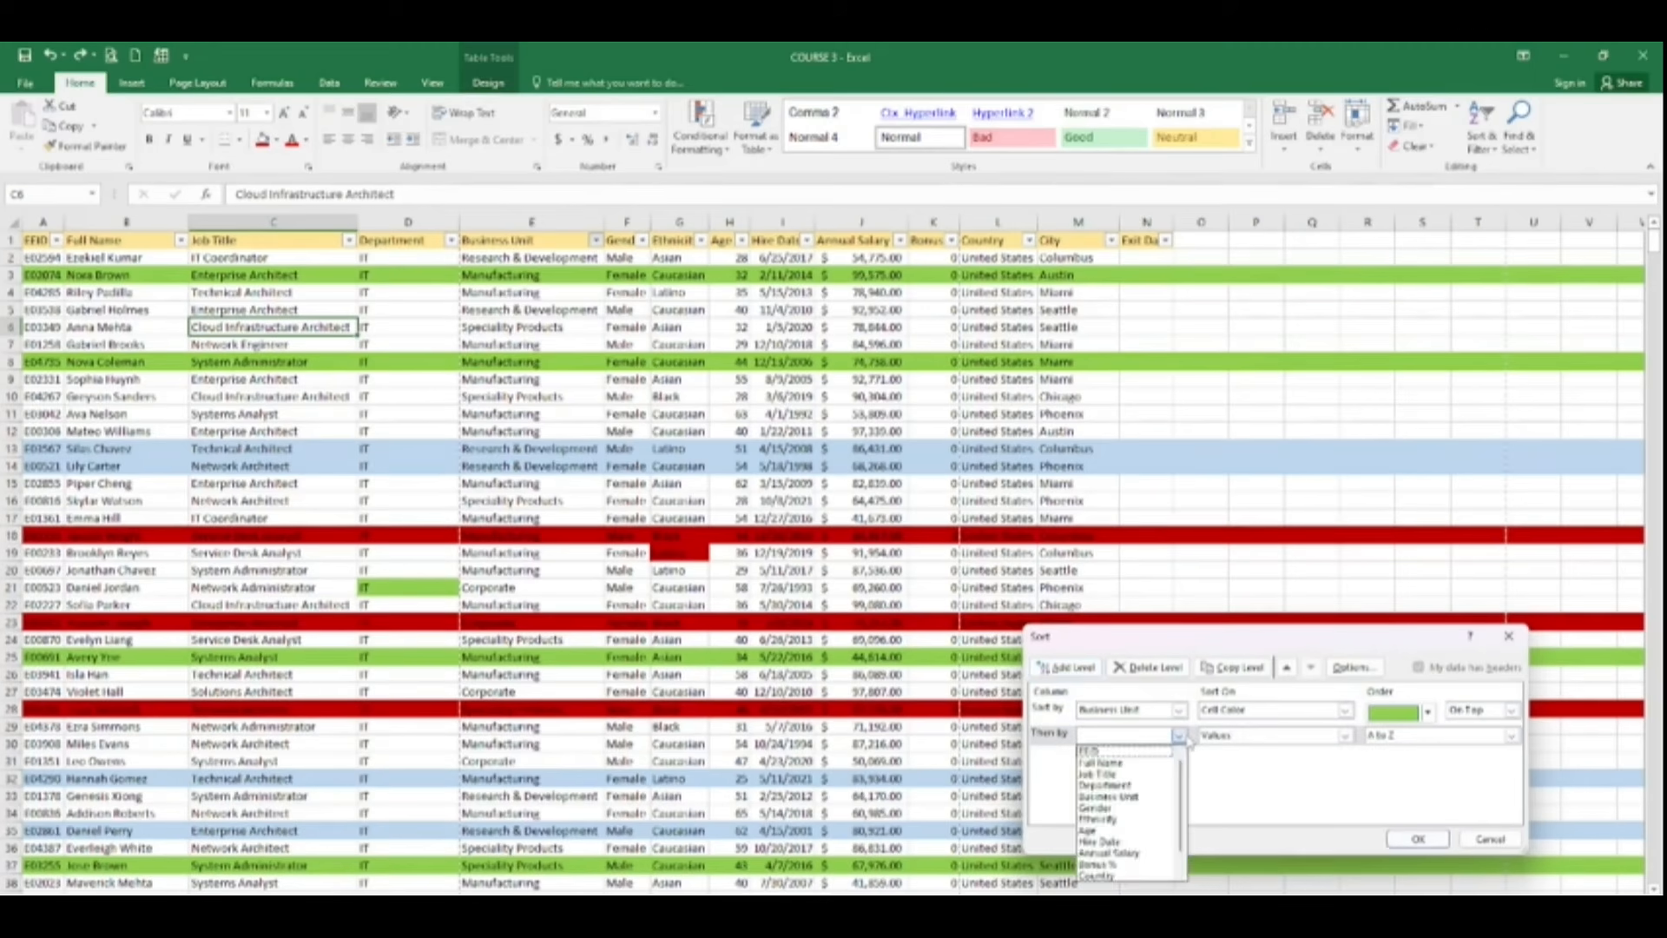
left_click(1111, 796)
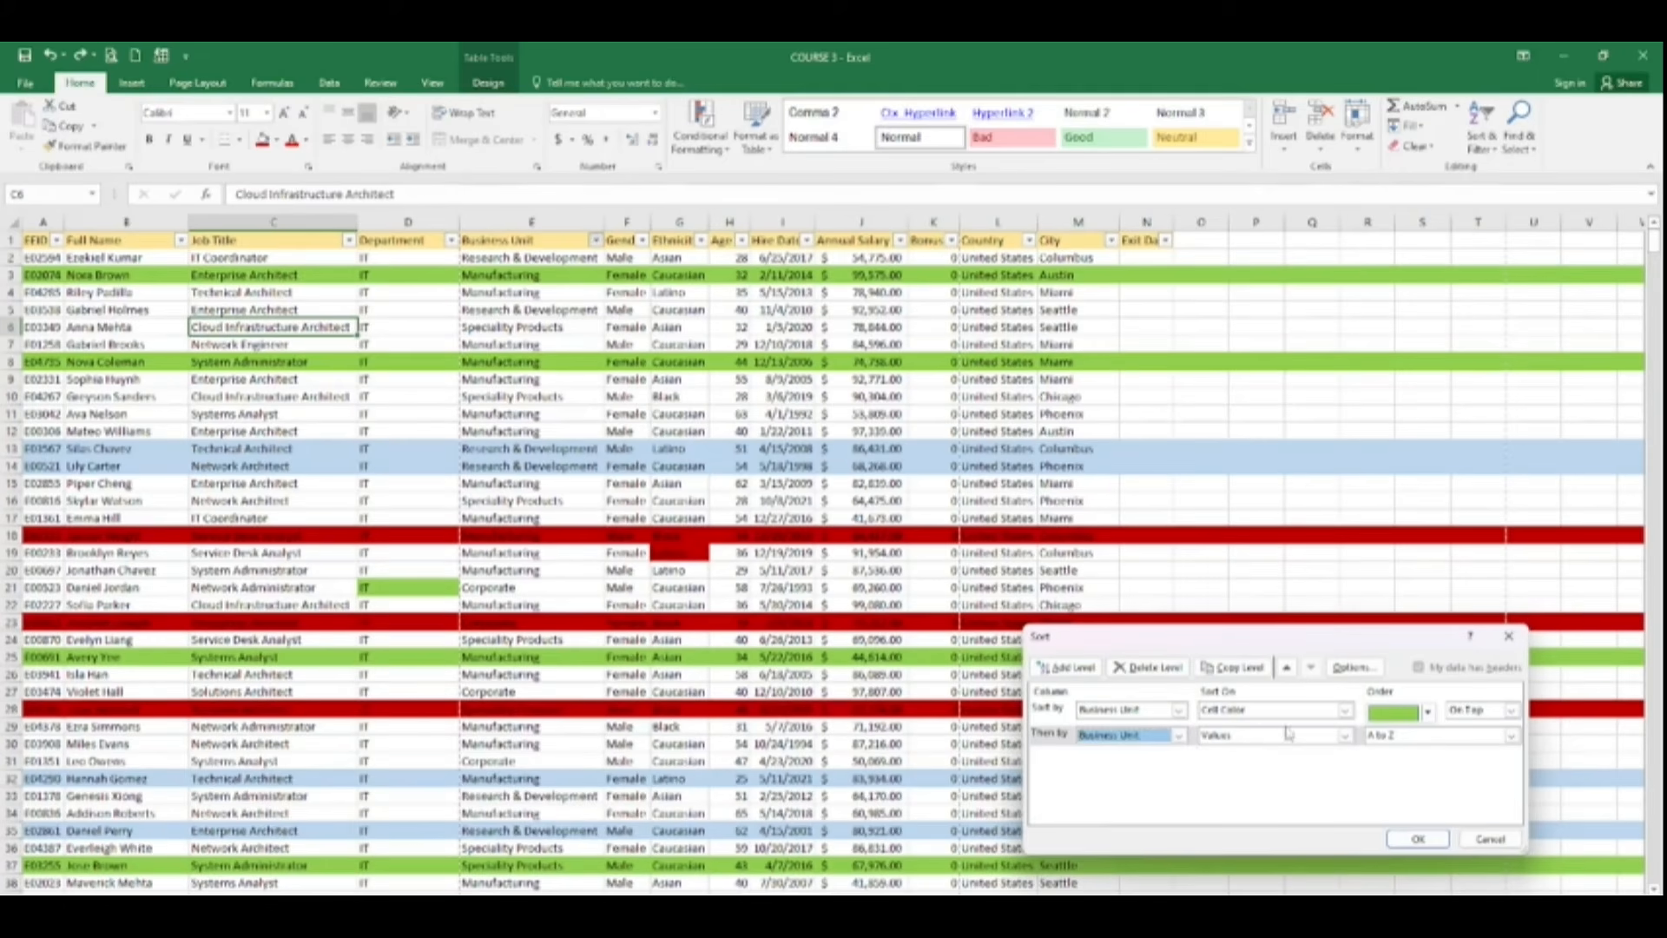
left_click(1345, 737)
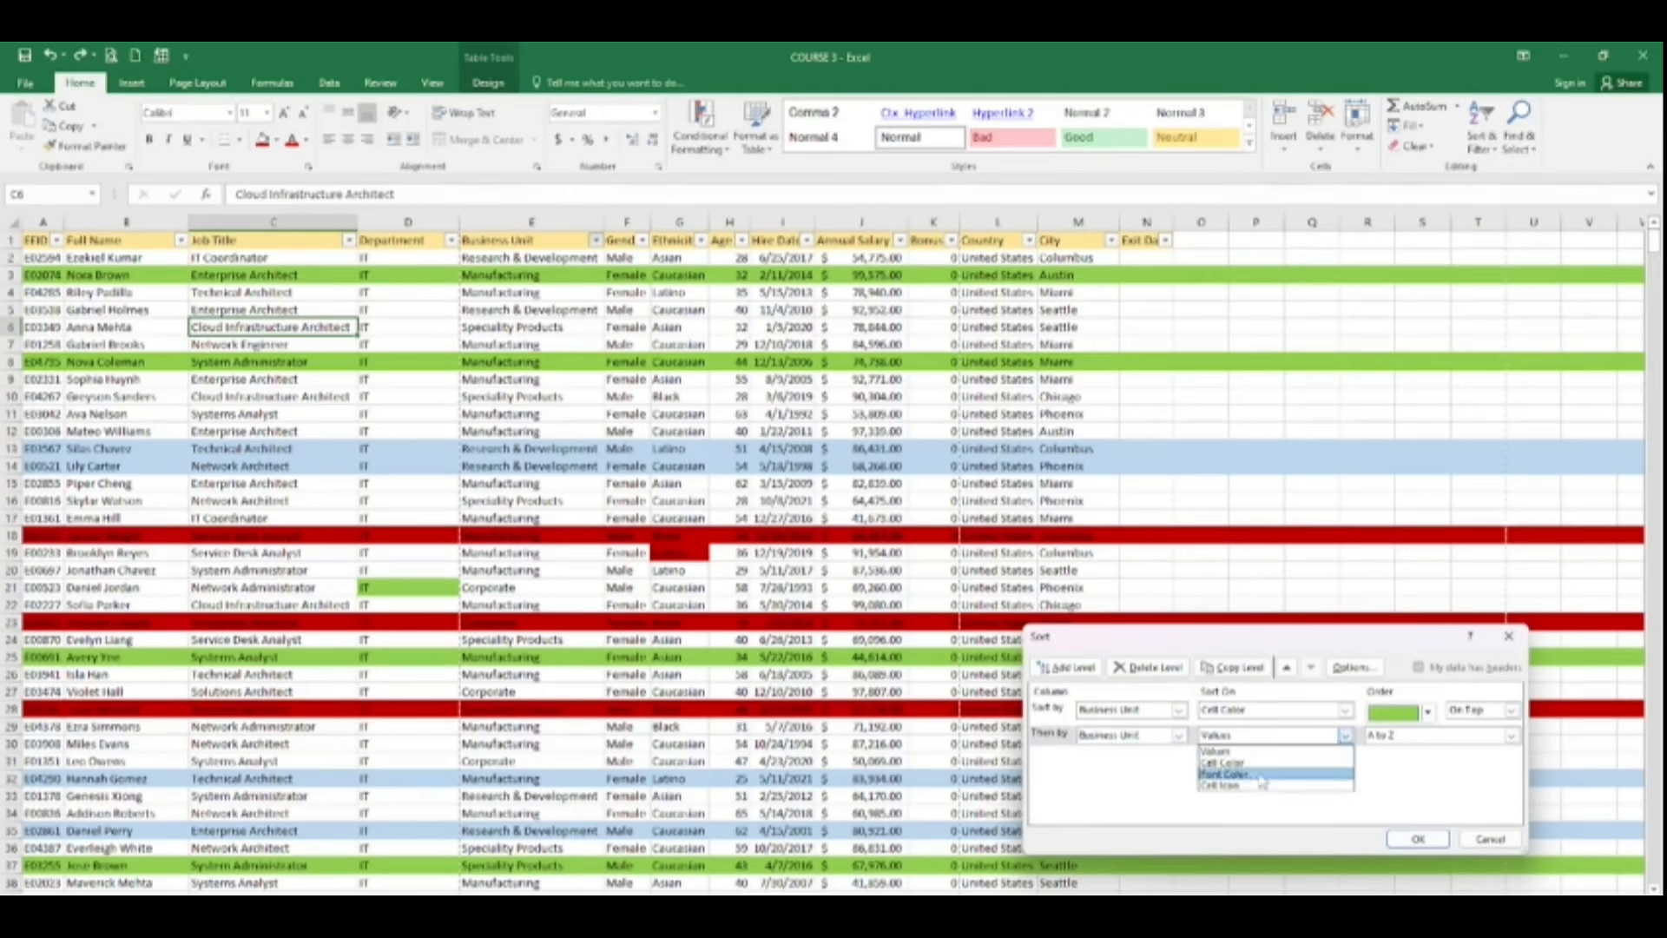
left_click(1312, 762)
left_click(1431, 737)
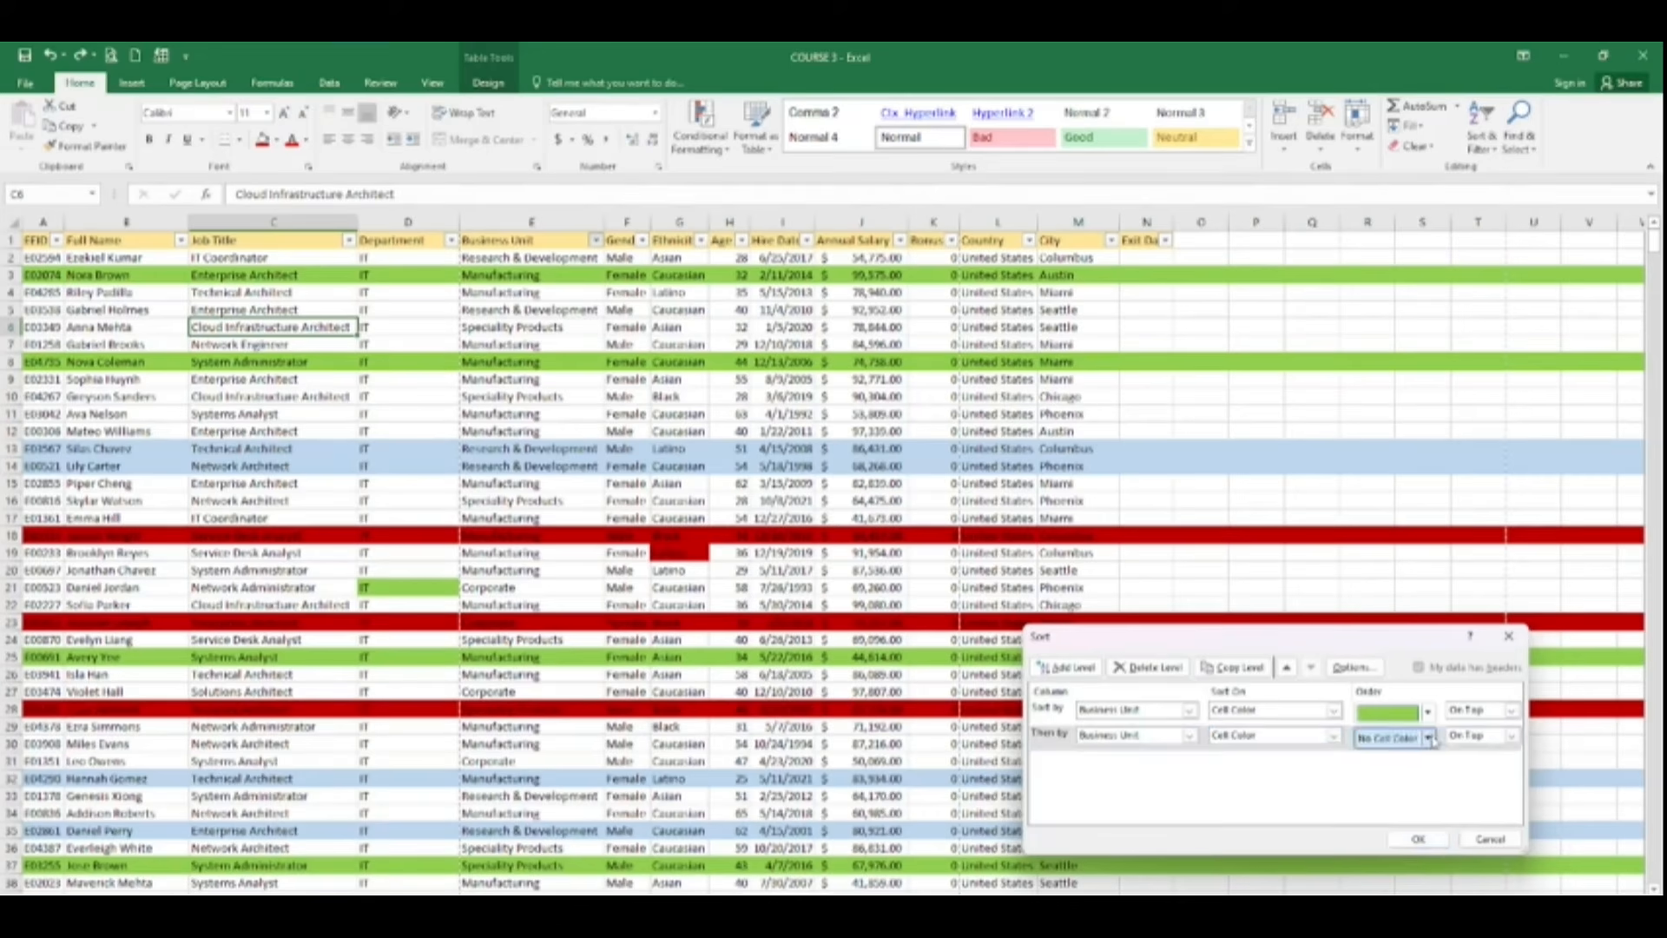
left_click(1413, 784)
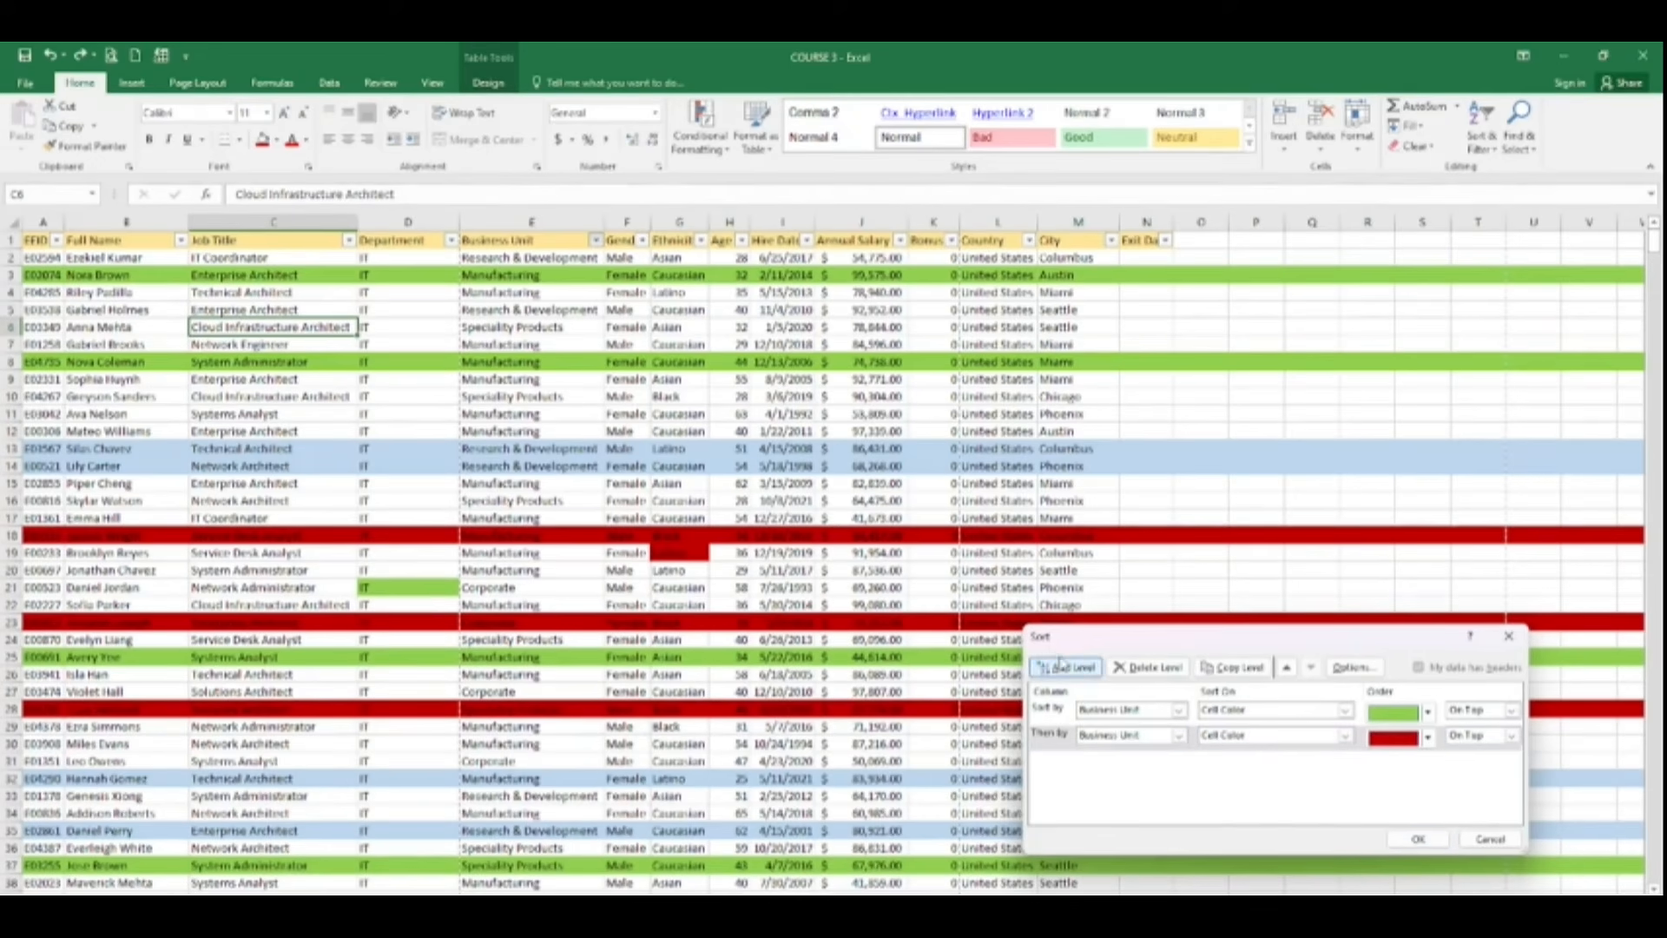
Add a third sort level on Job Title by cell color, with light blue on top
left_click(1038, 665)
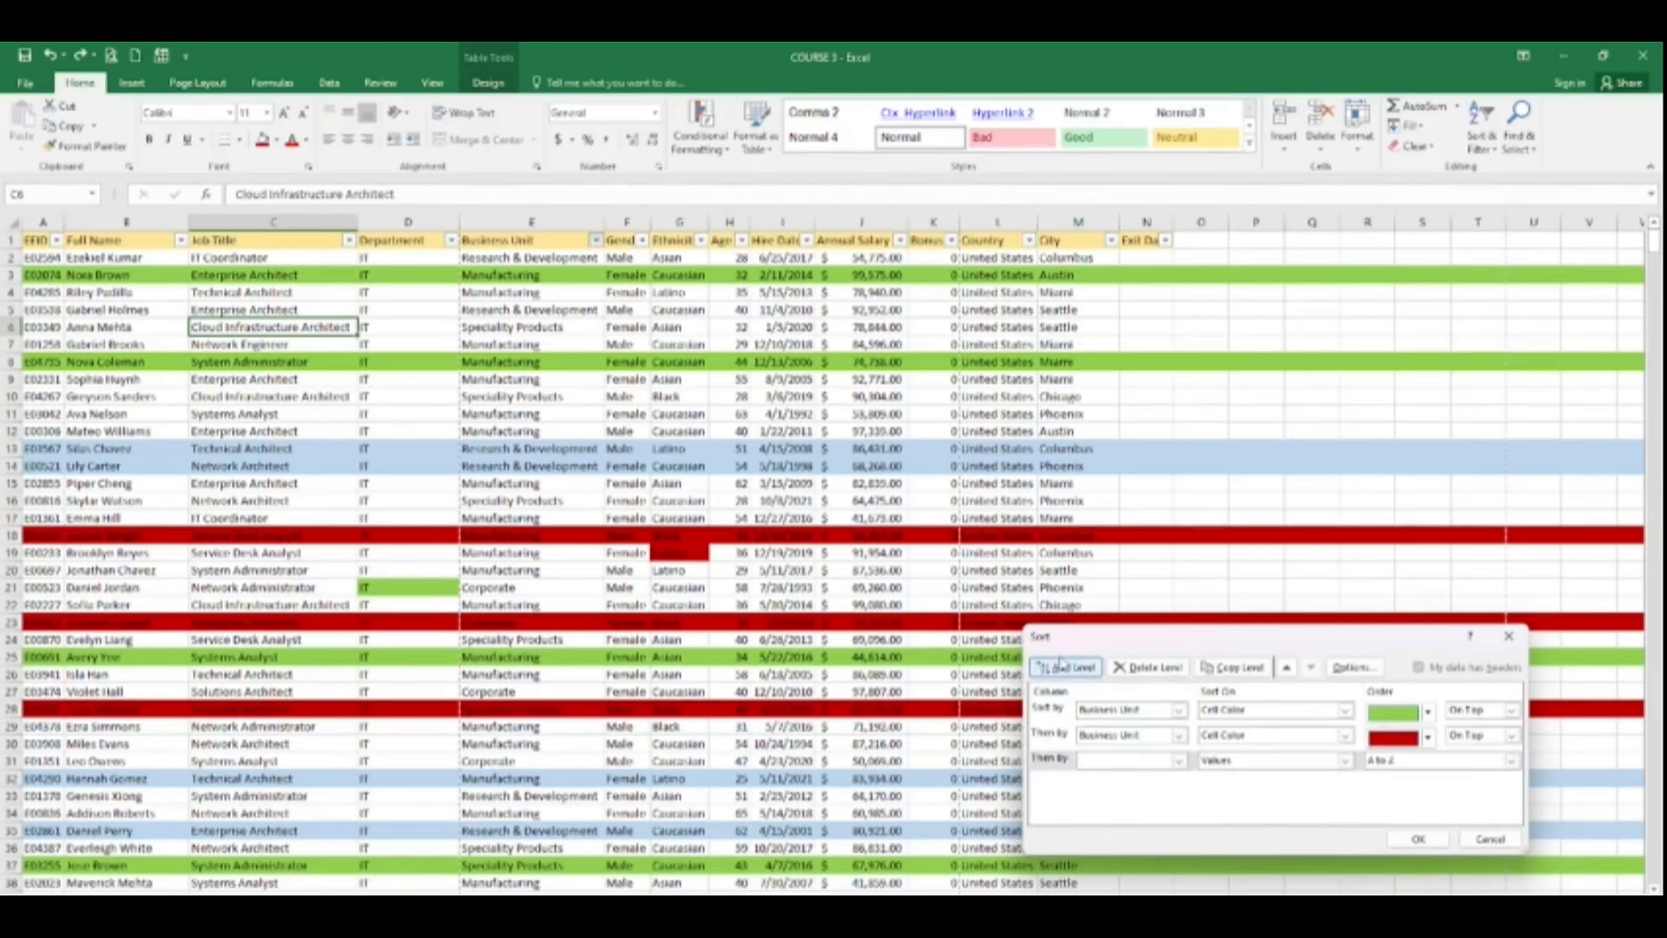
left_click(1177, 761)
left_click(1124, 799)
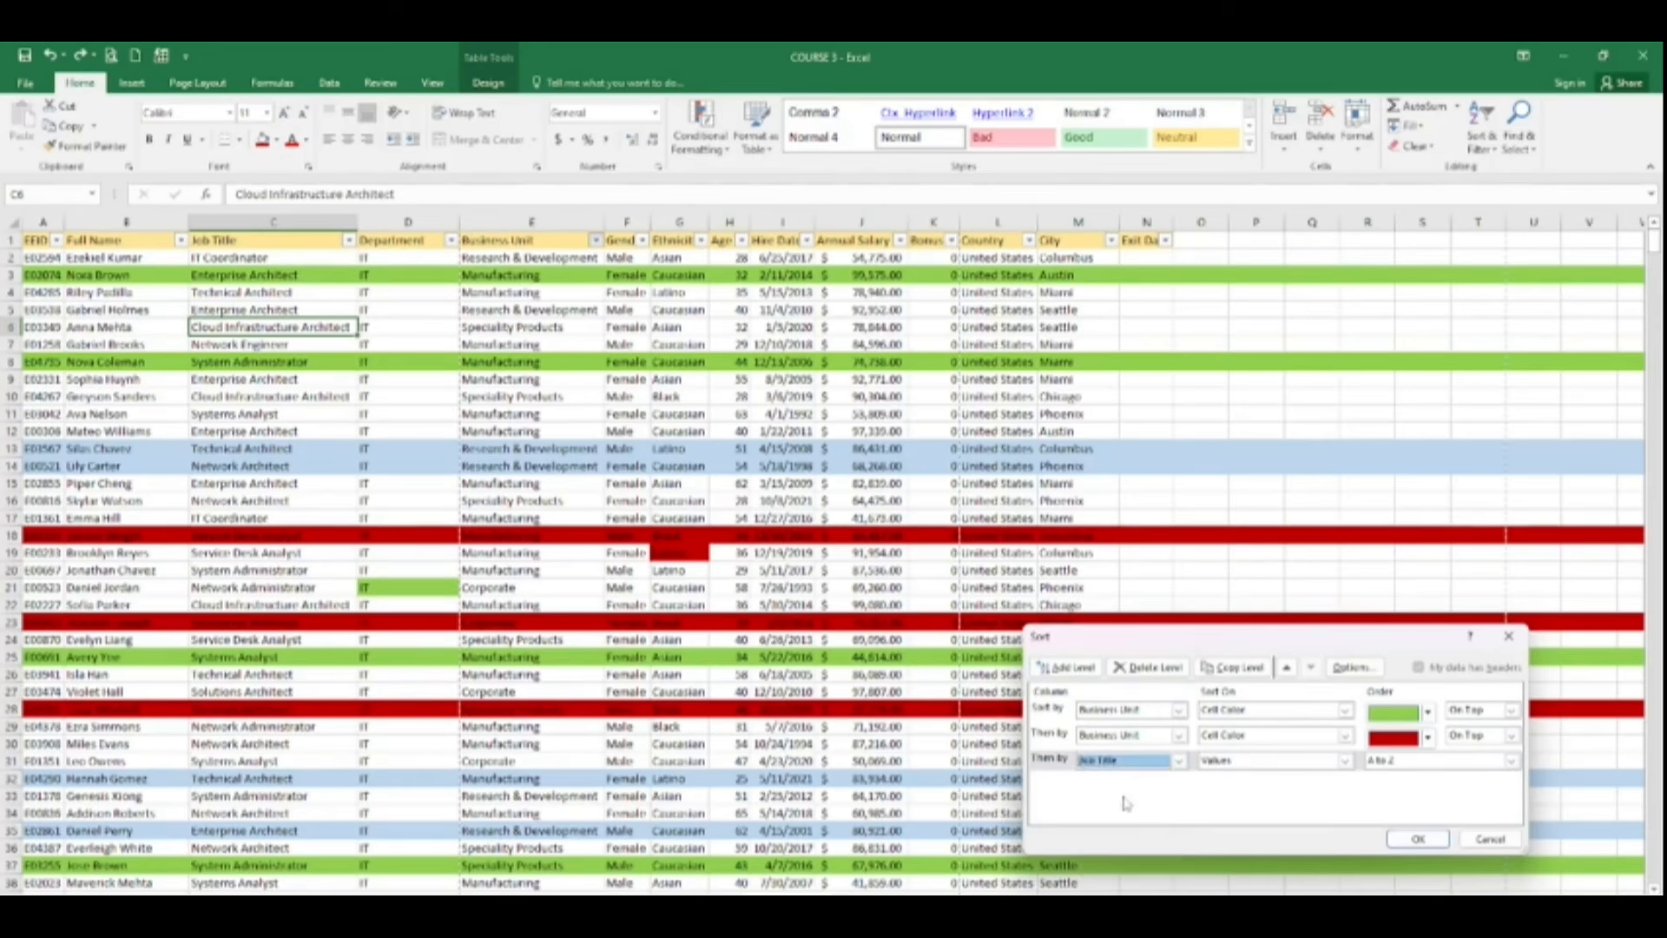
left_click(1345, 760)
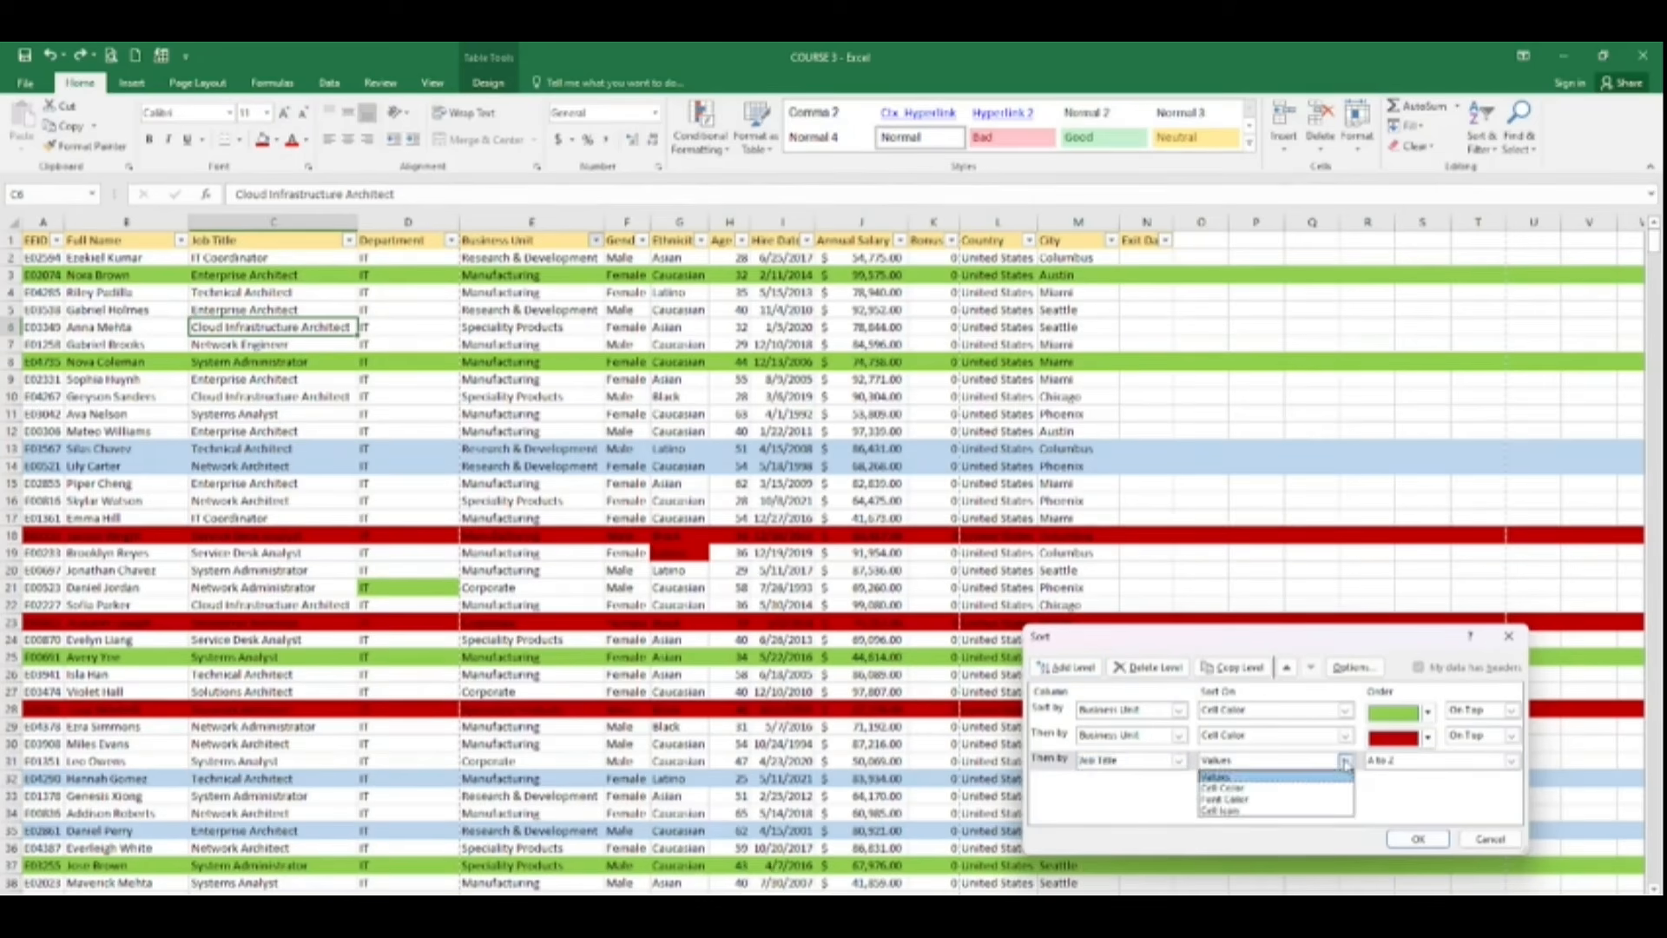
left_click(1271, 788)
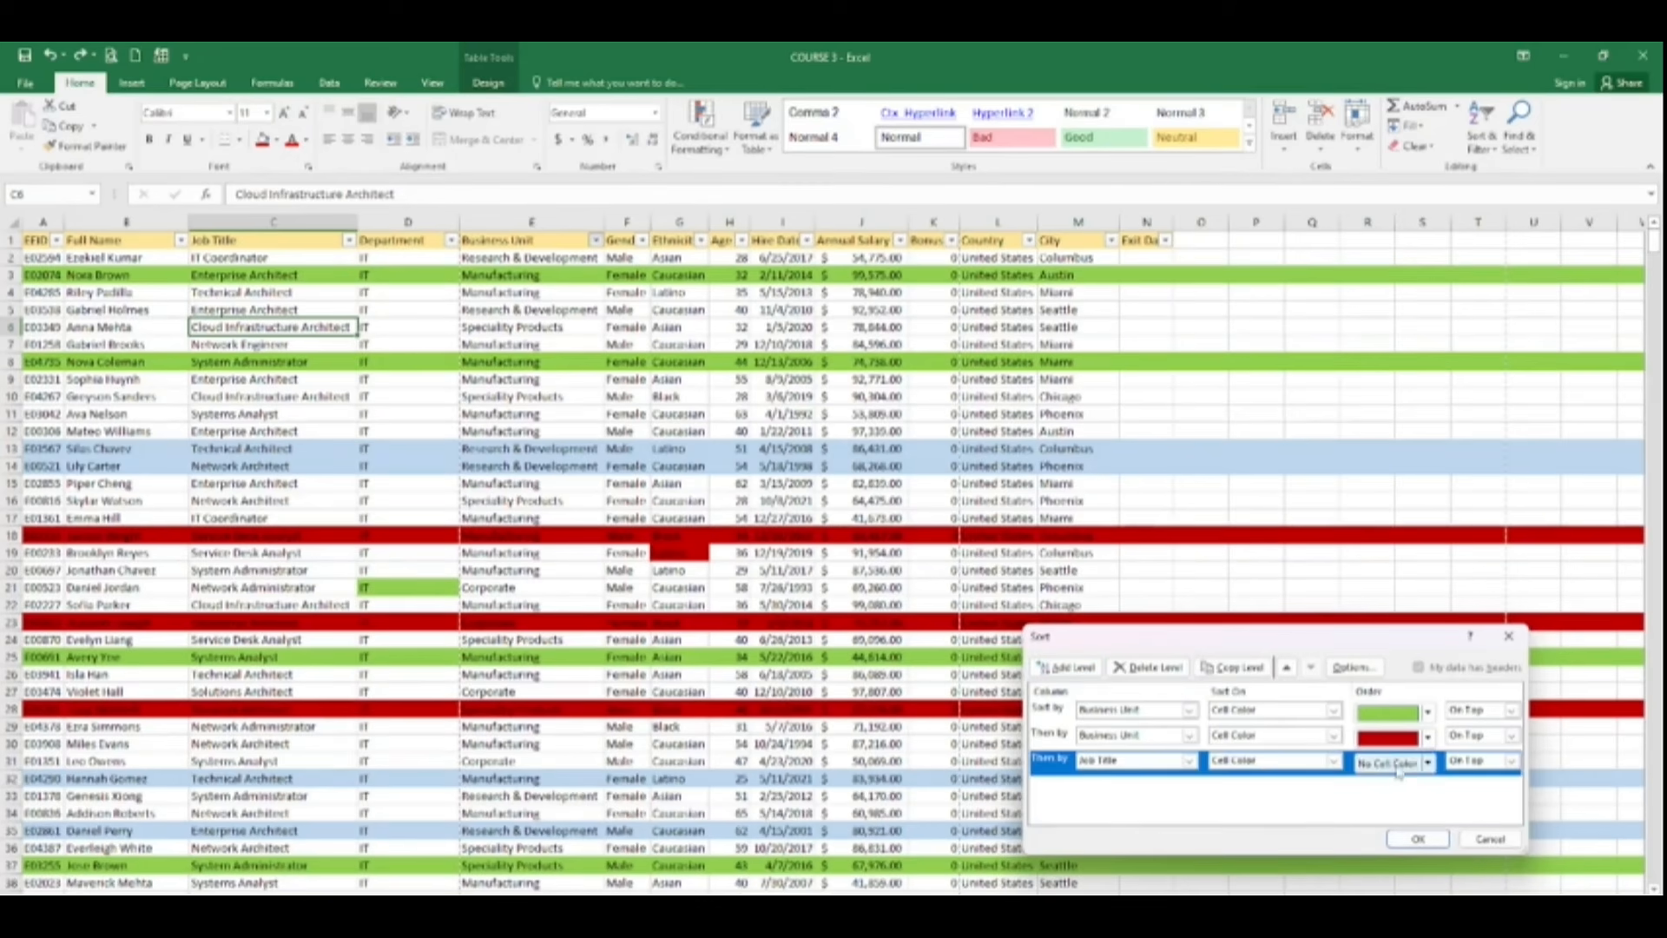
left_click(1428, 763)
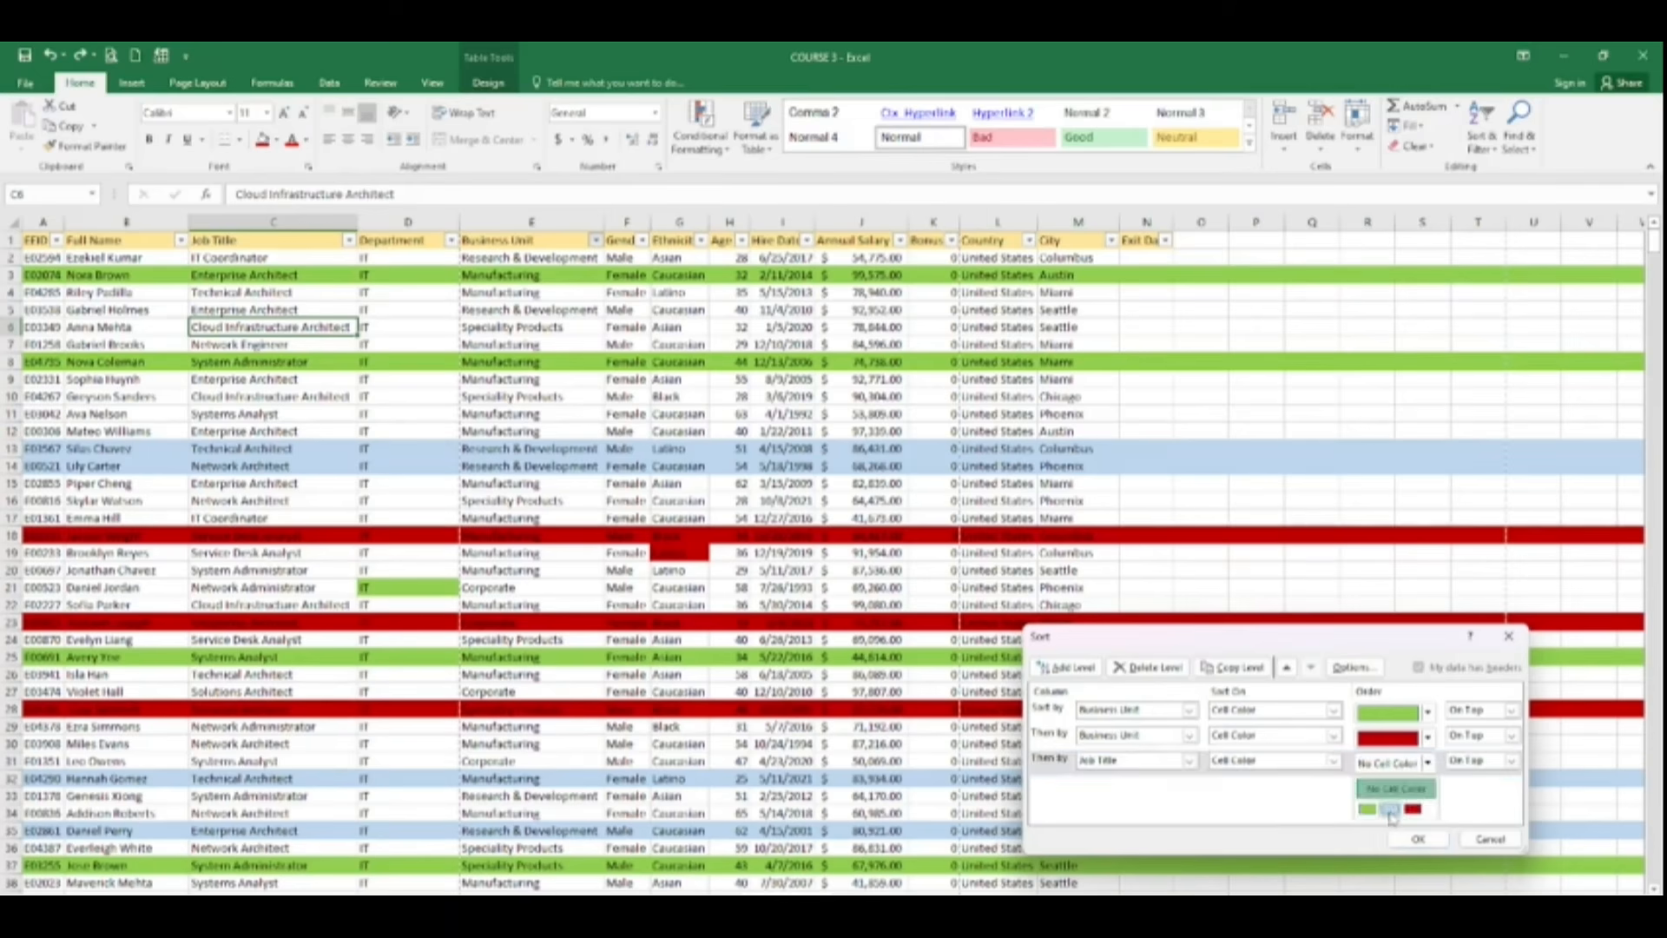
left_click(1390, 809)
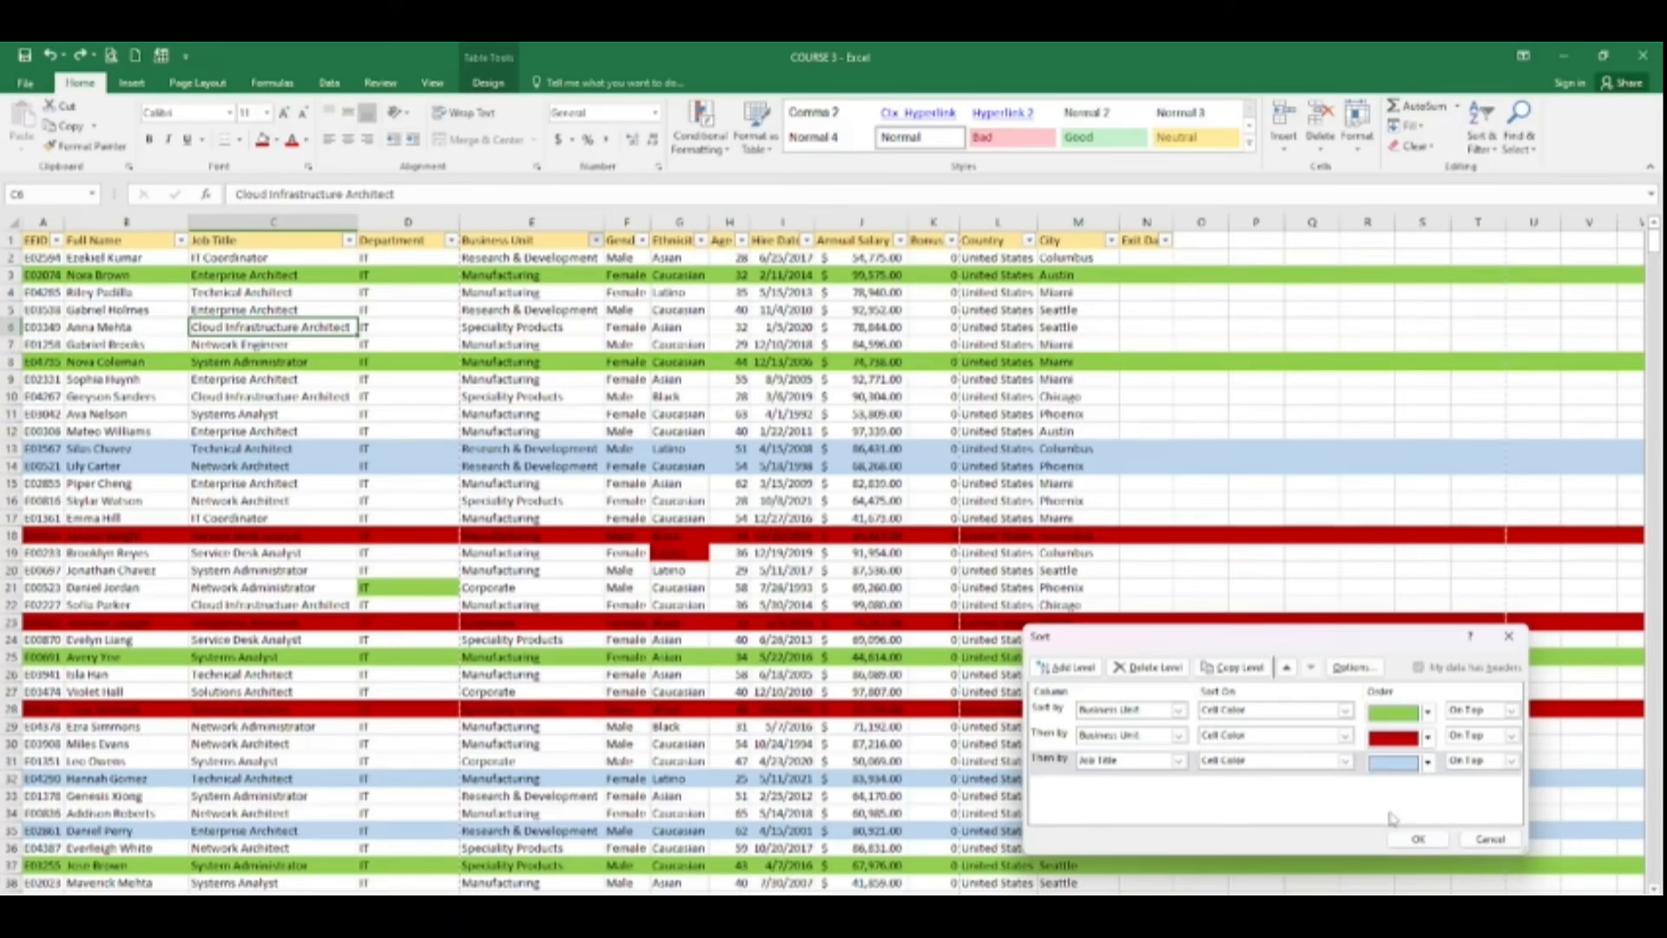
Change the third sort level's column to Business Unit and apply the custom sort
left_click(1178, 761)
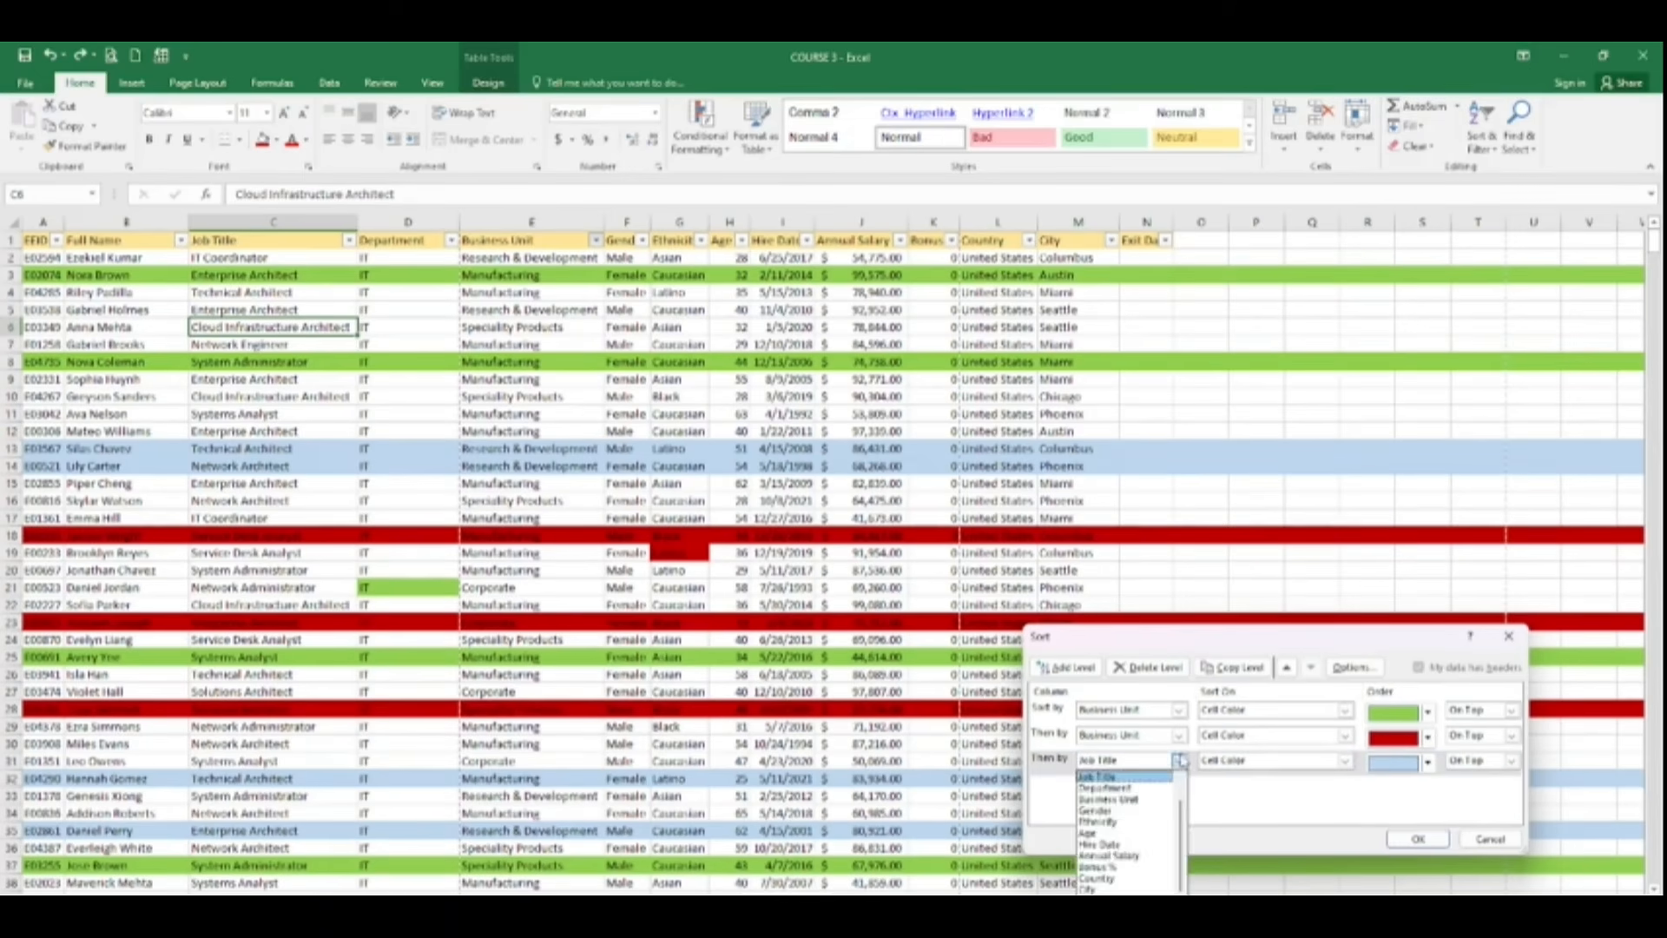
left_click(1159, 801)
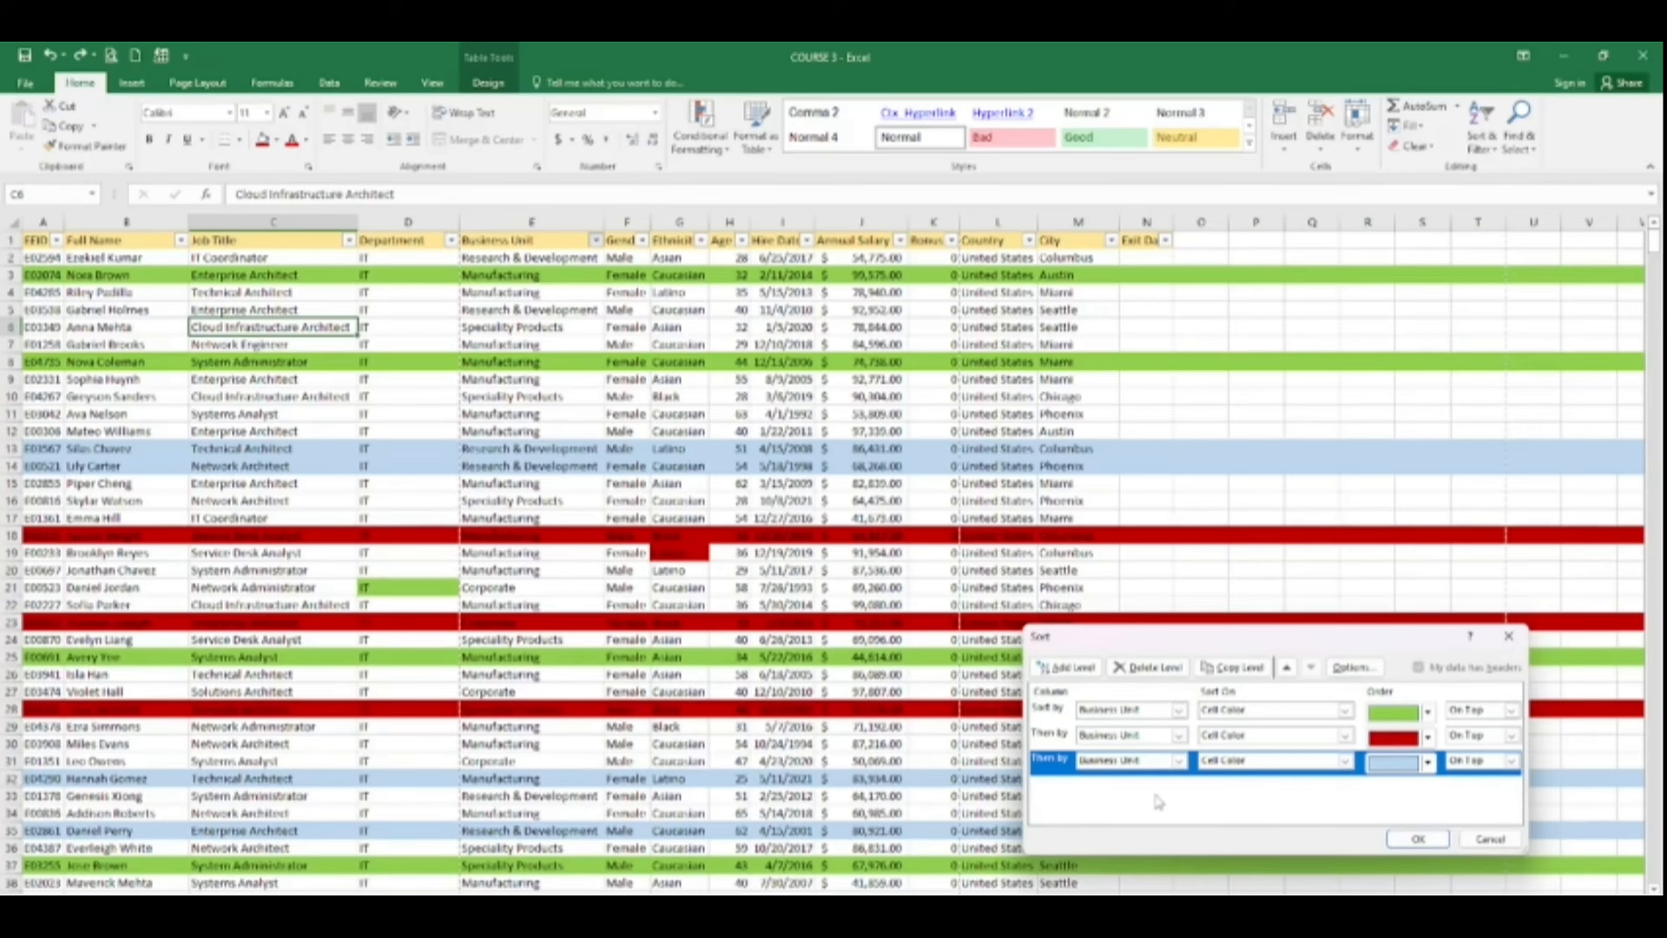
left_click(1419, 839)
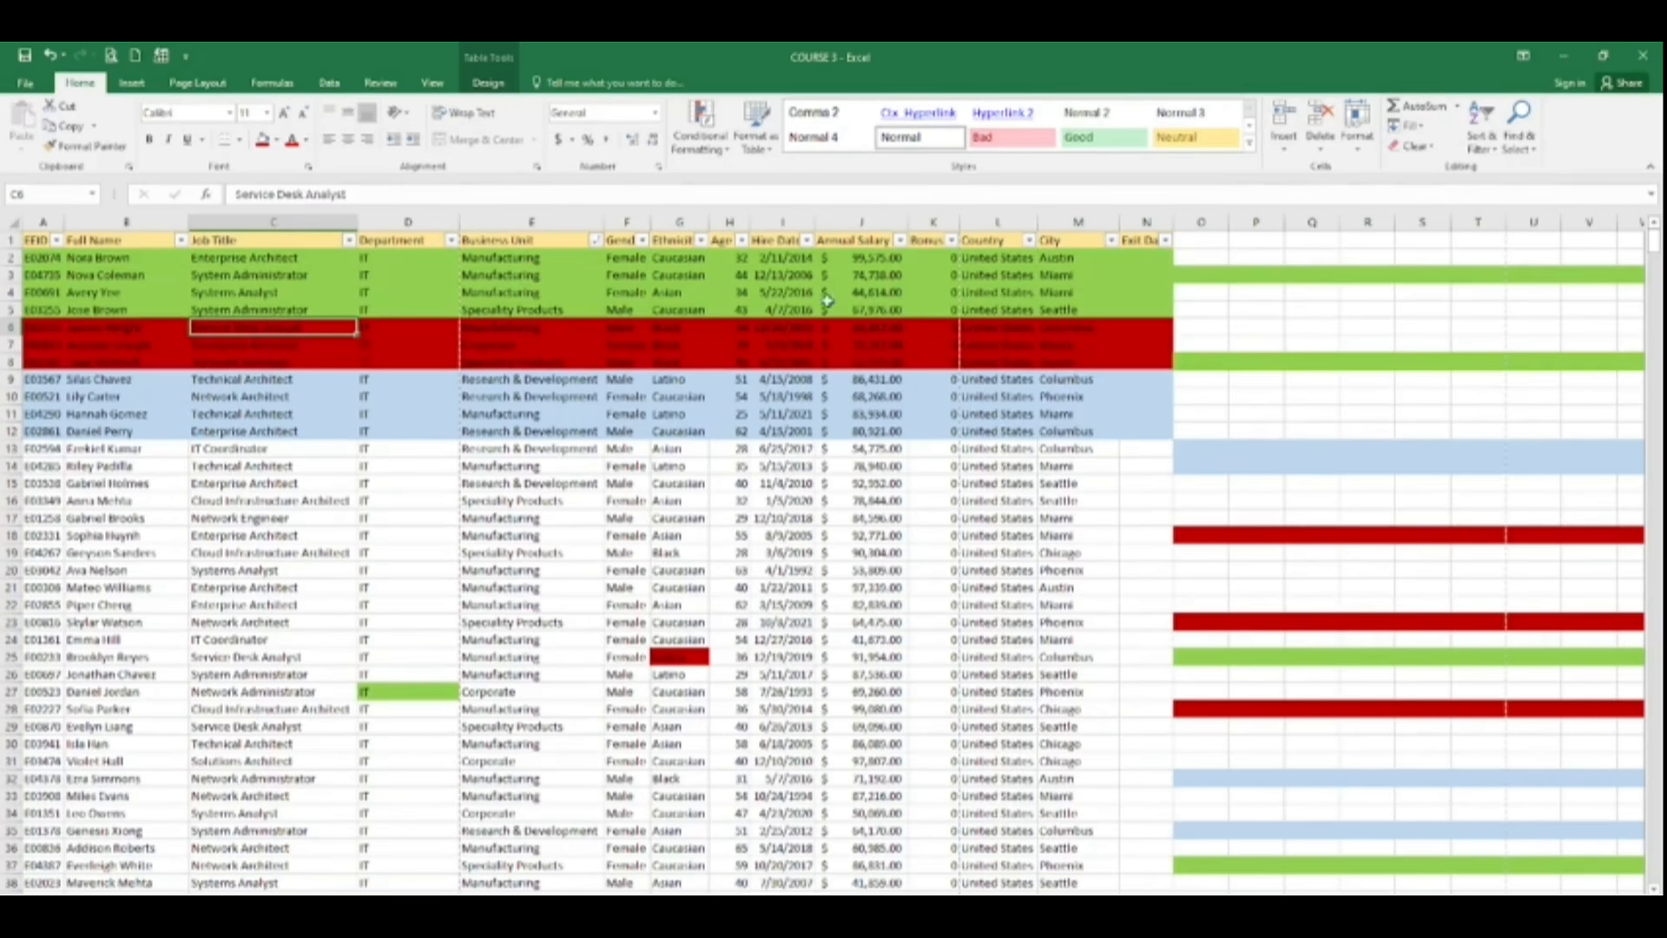
left_click(785, 296)
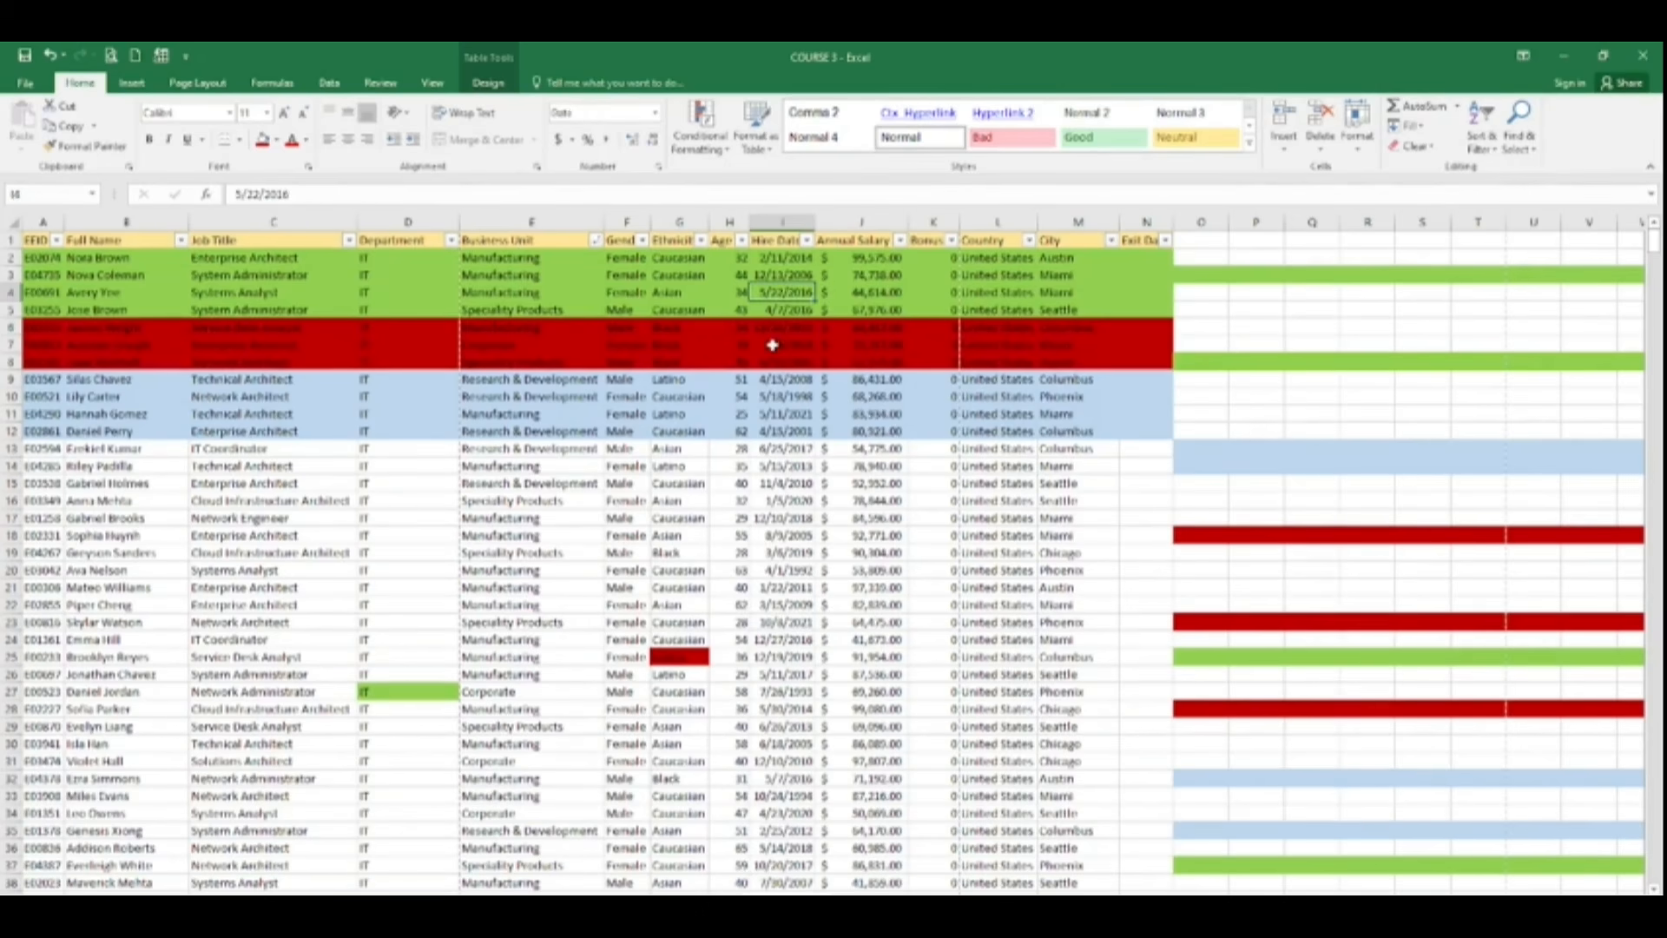
left_click(745, 393)
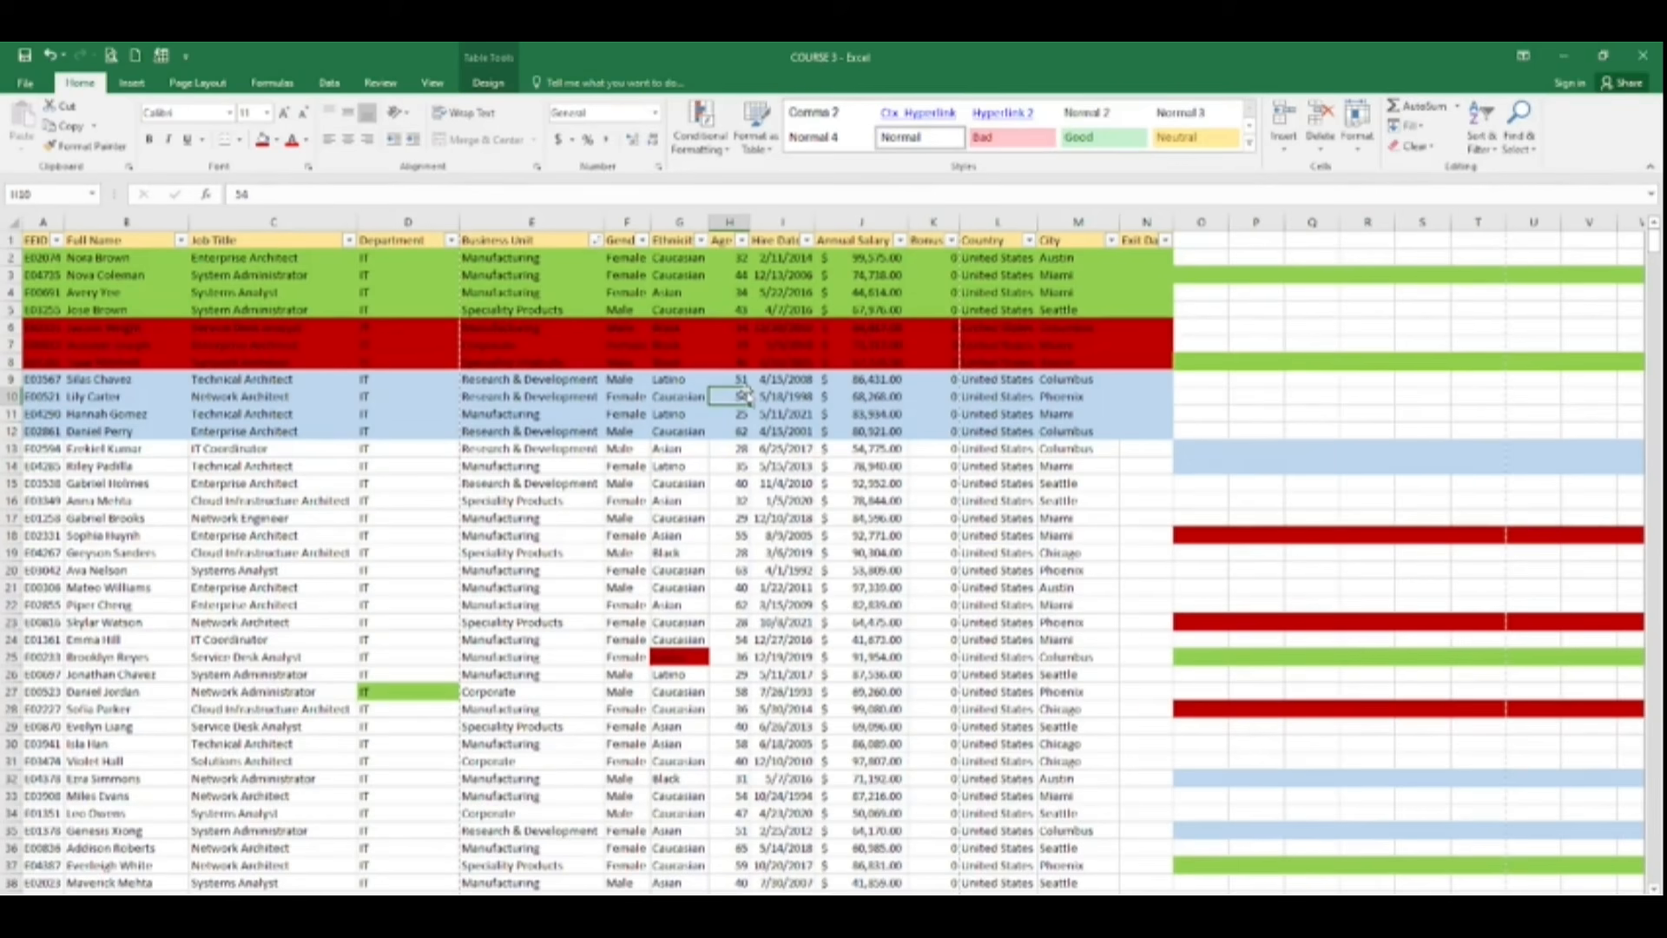
left_click(1294, 363)
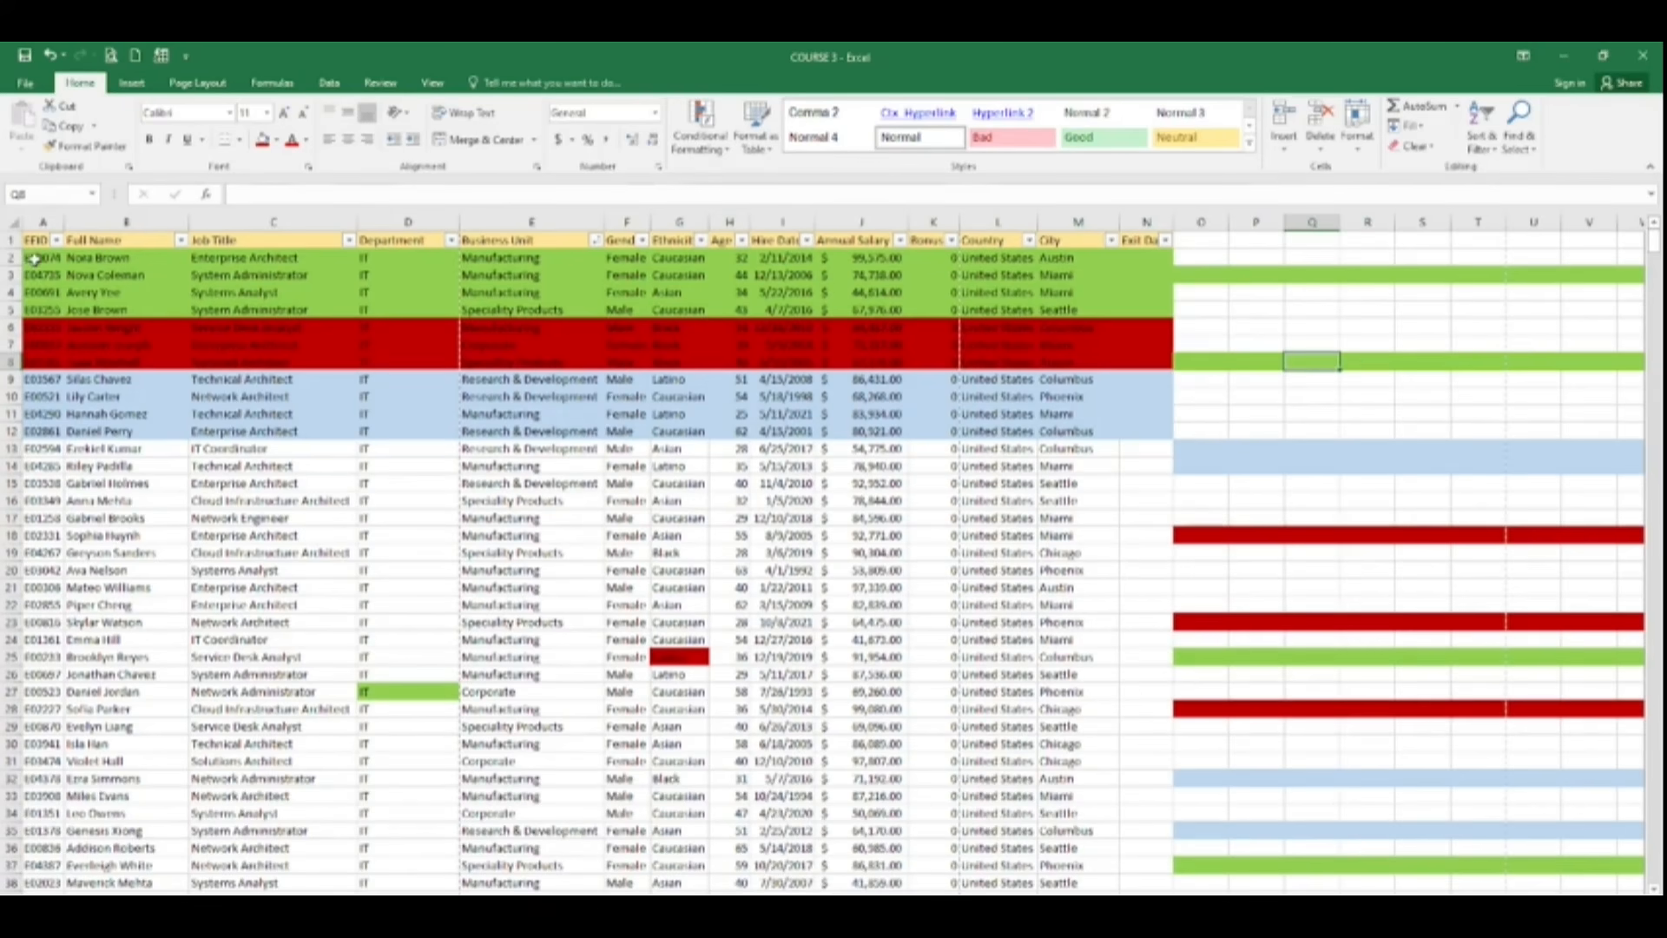
left_click_drag(33, 258, 111, 322)
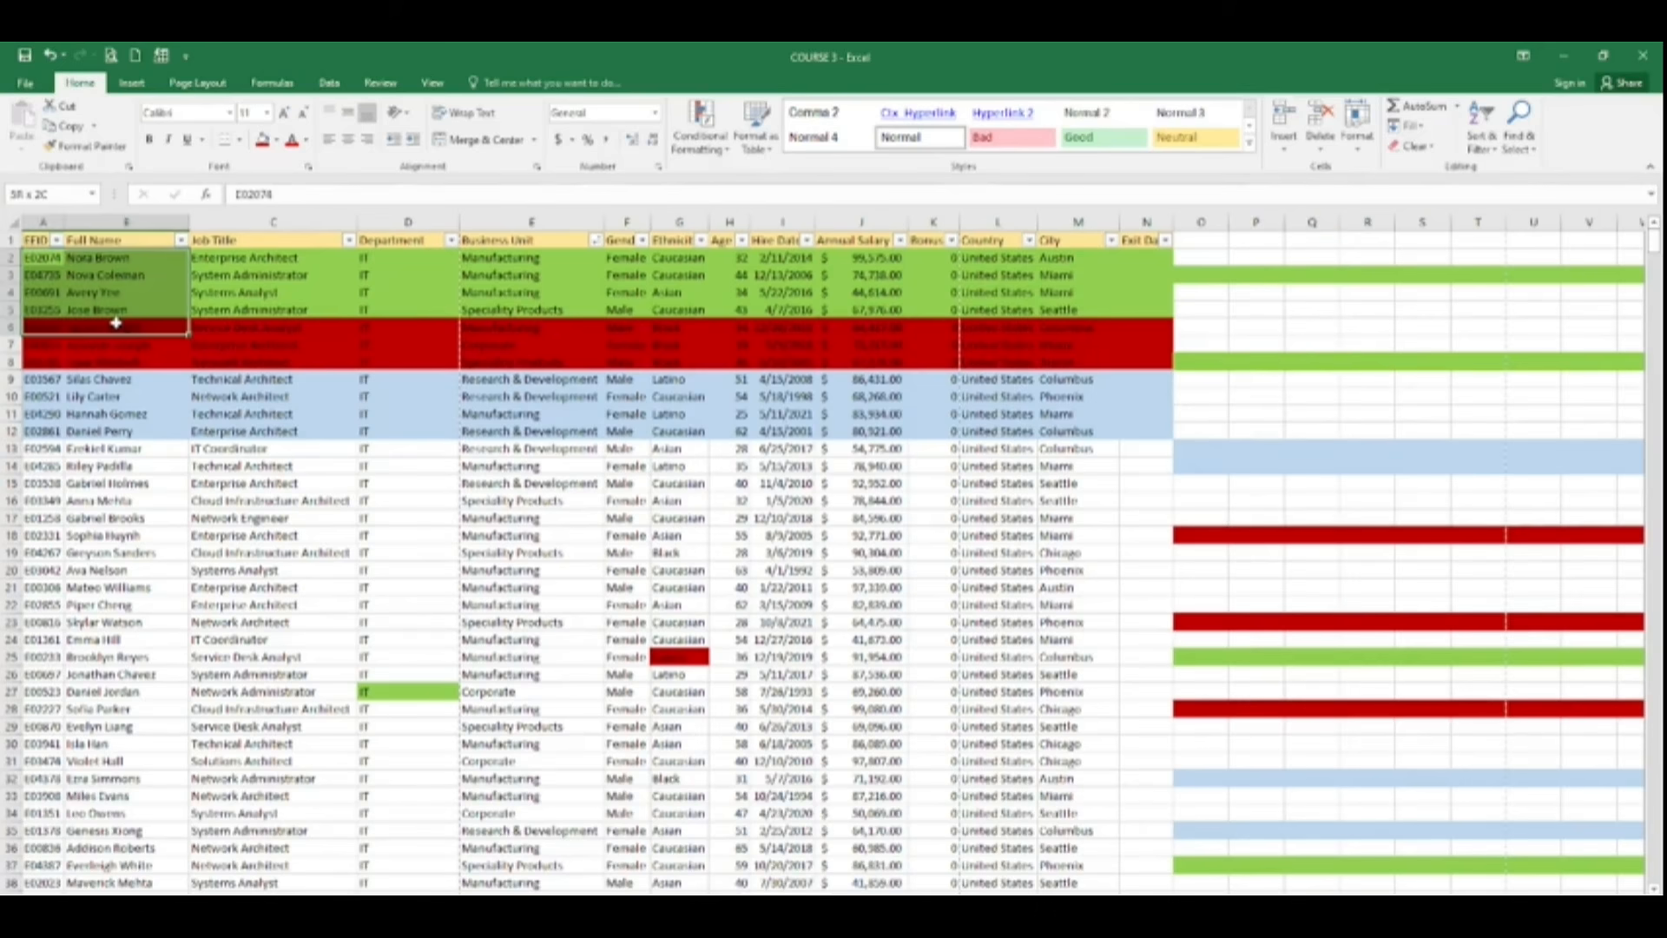
left_click(213, 345)
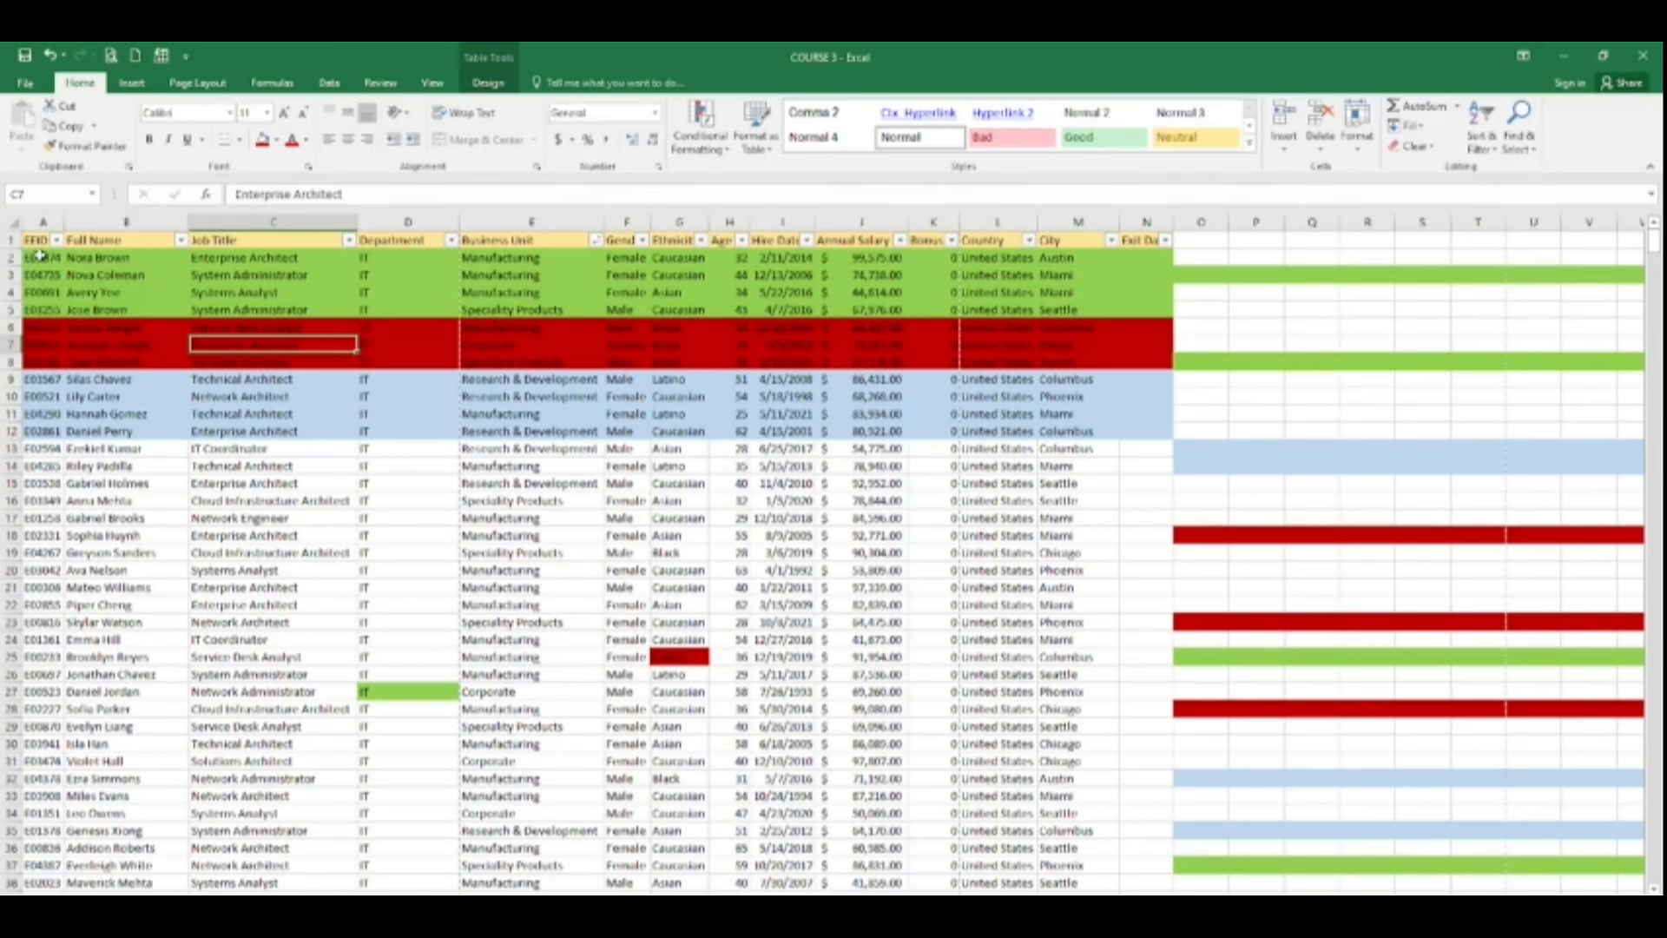
left_click(26, 258)
left_click(142, 292)
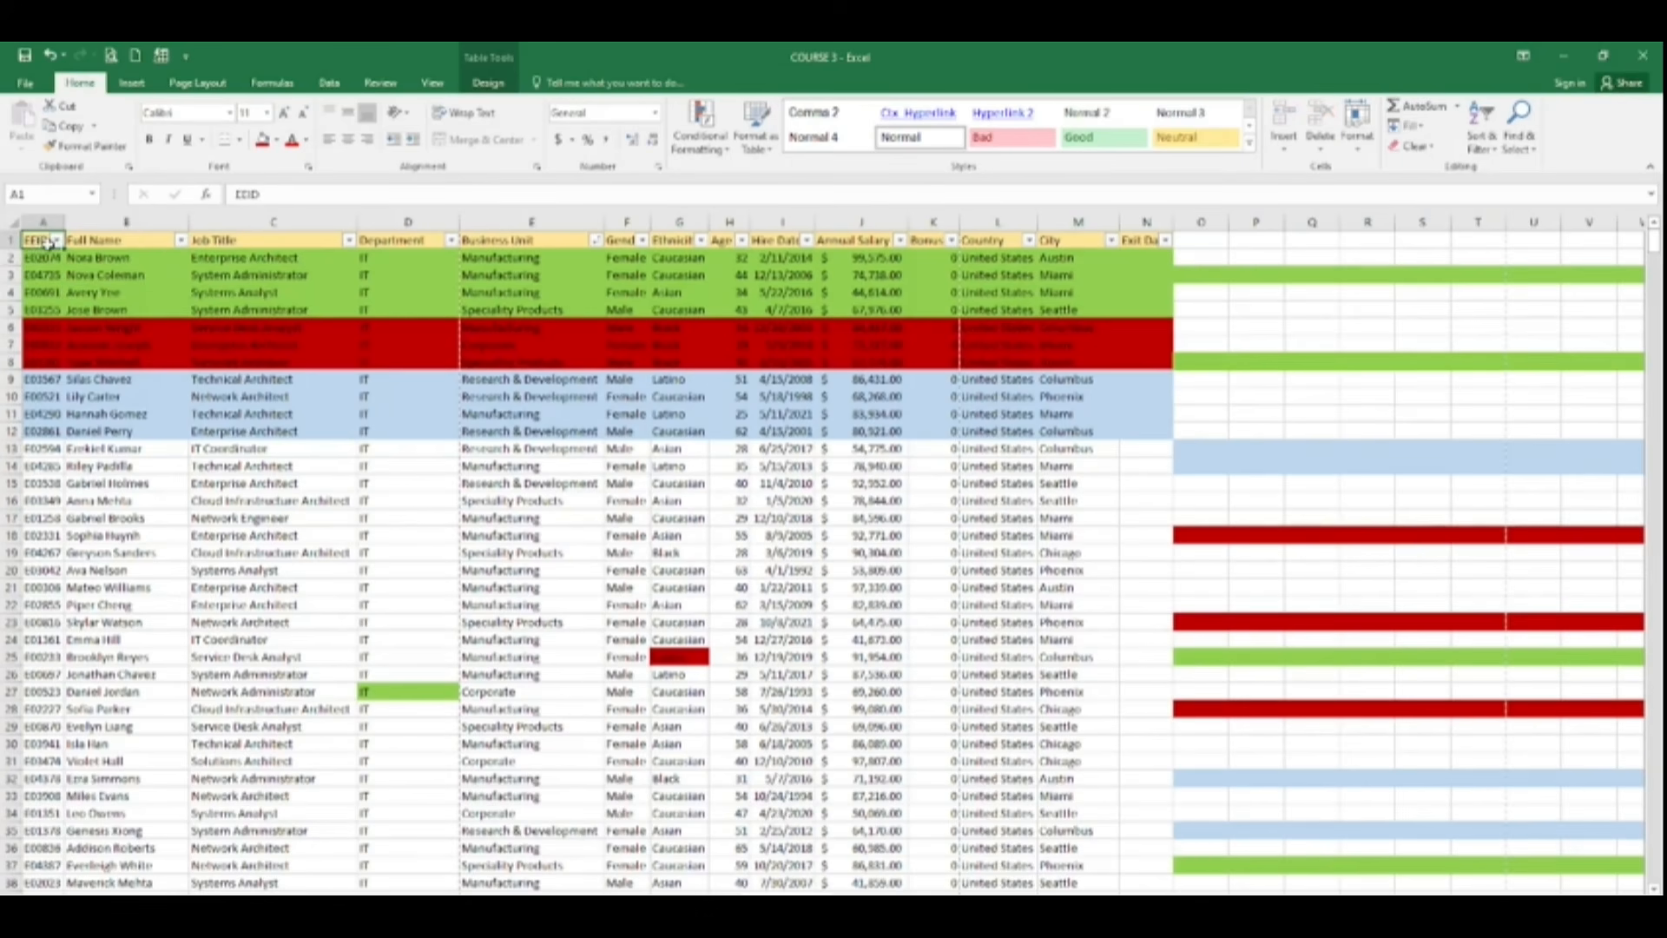
Copy the header and all coloured rows, A1:N12, and paste them at cell A1 of the blank worksheet
left_click_drag(39, 237, 1145, 436)
key("ctrl+c")
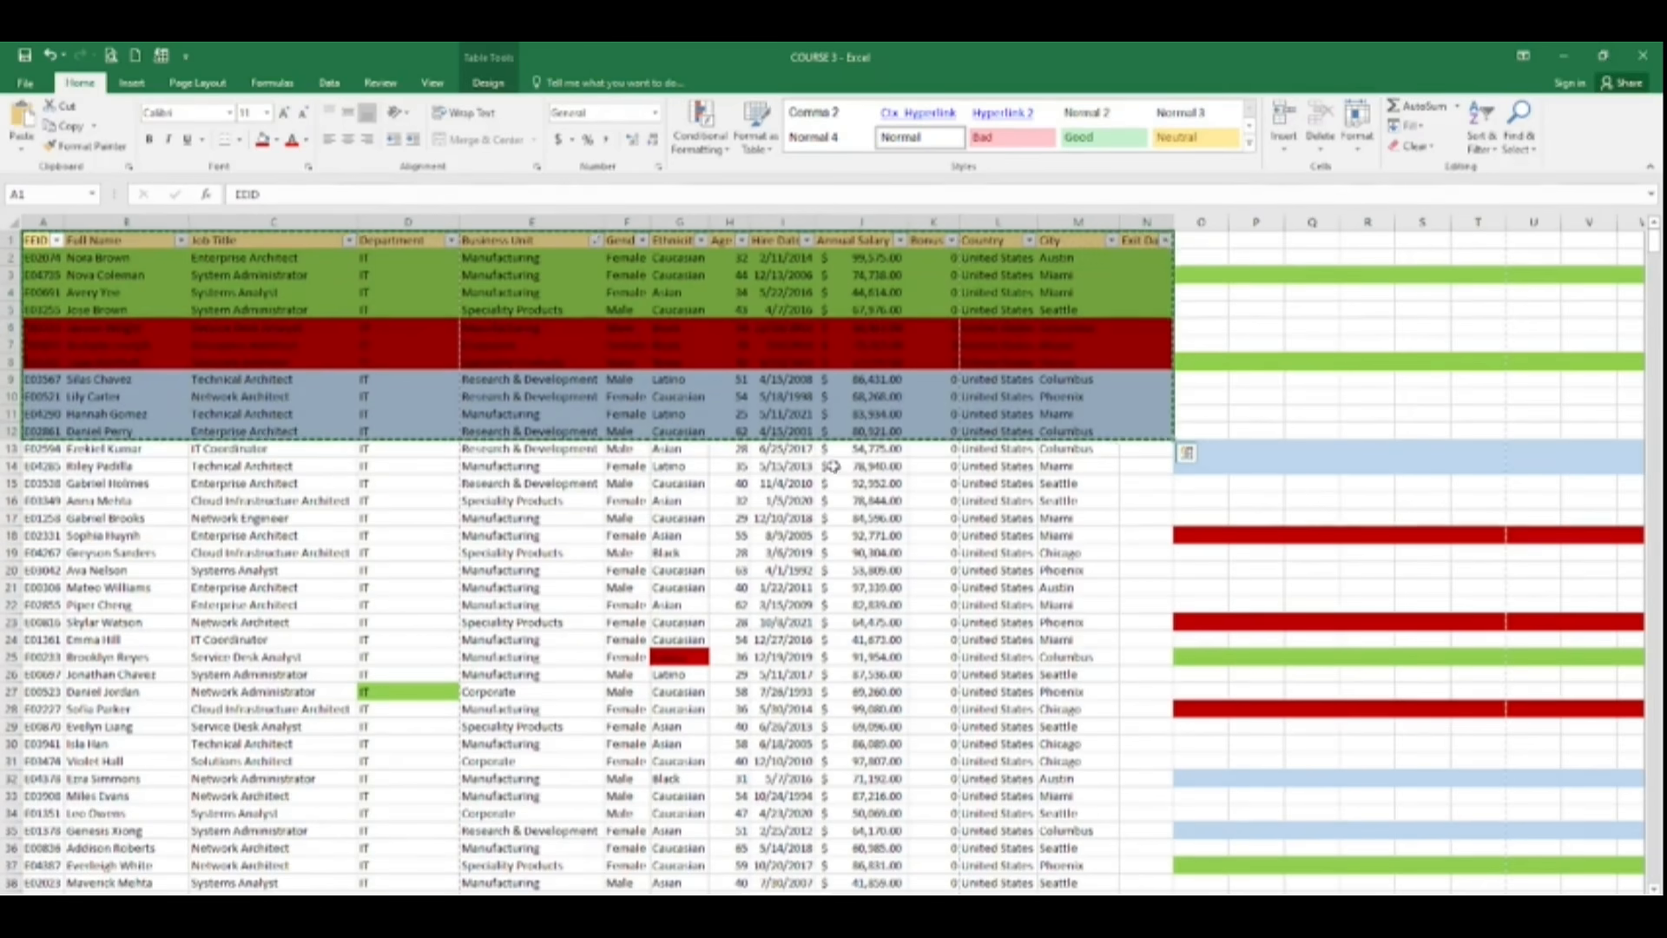
left_click(521, 905)
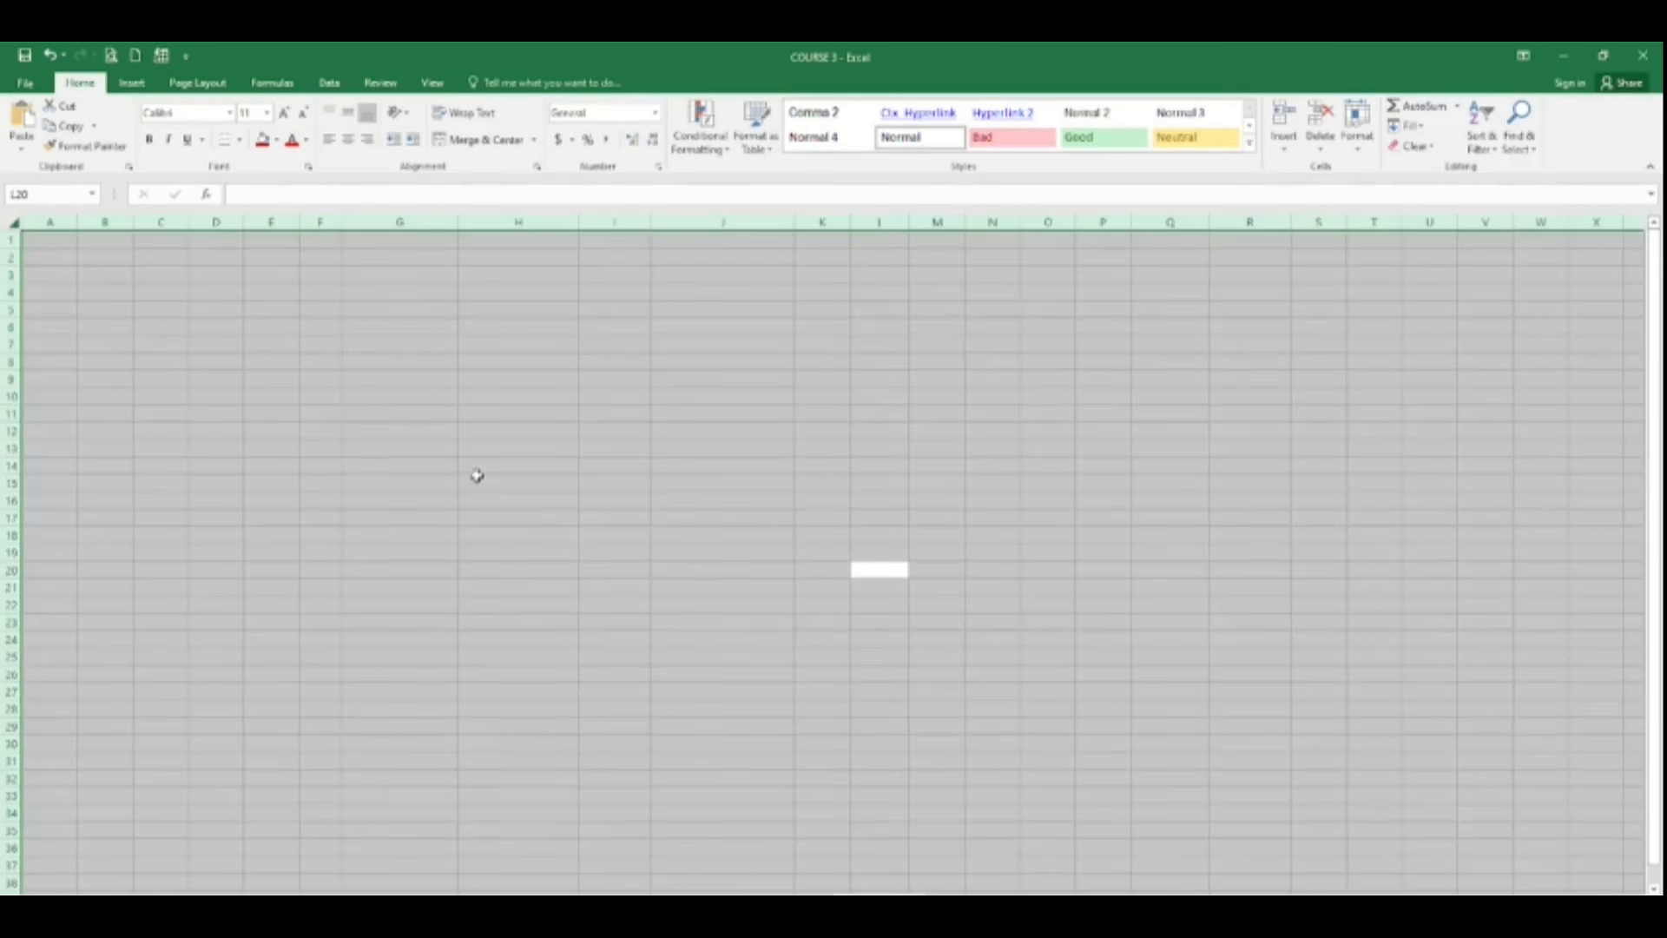
left_click(48, 248)
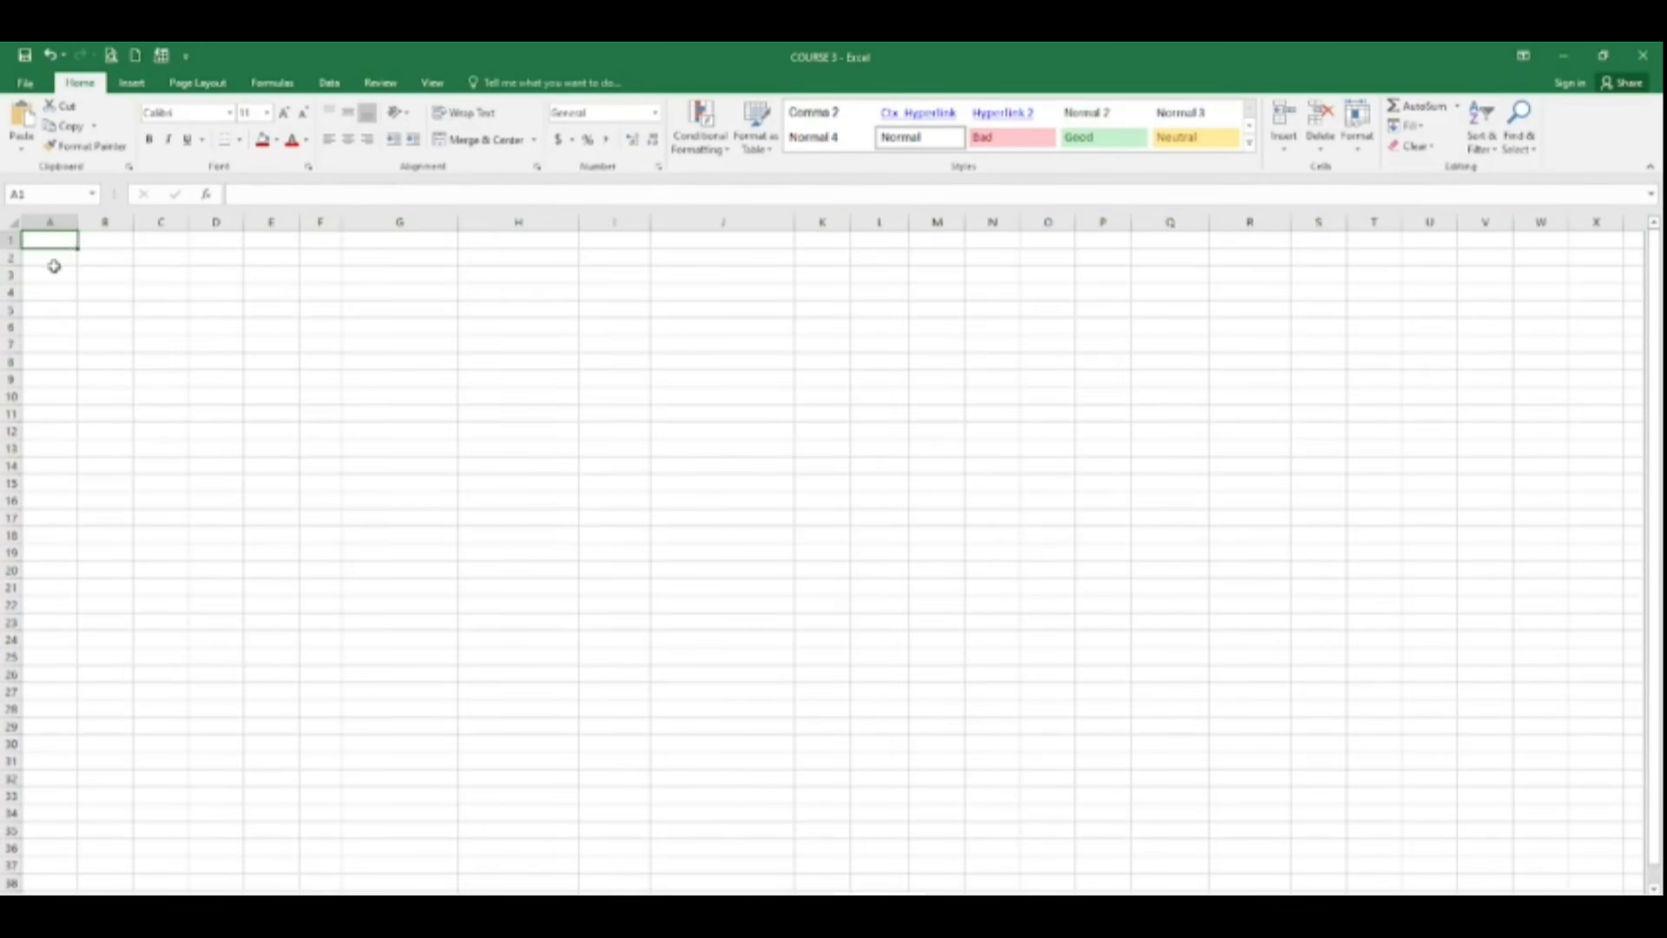
key("ctrl+v")
left_click(413, 447)
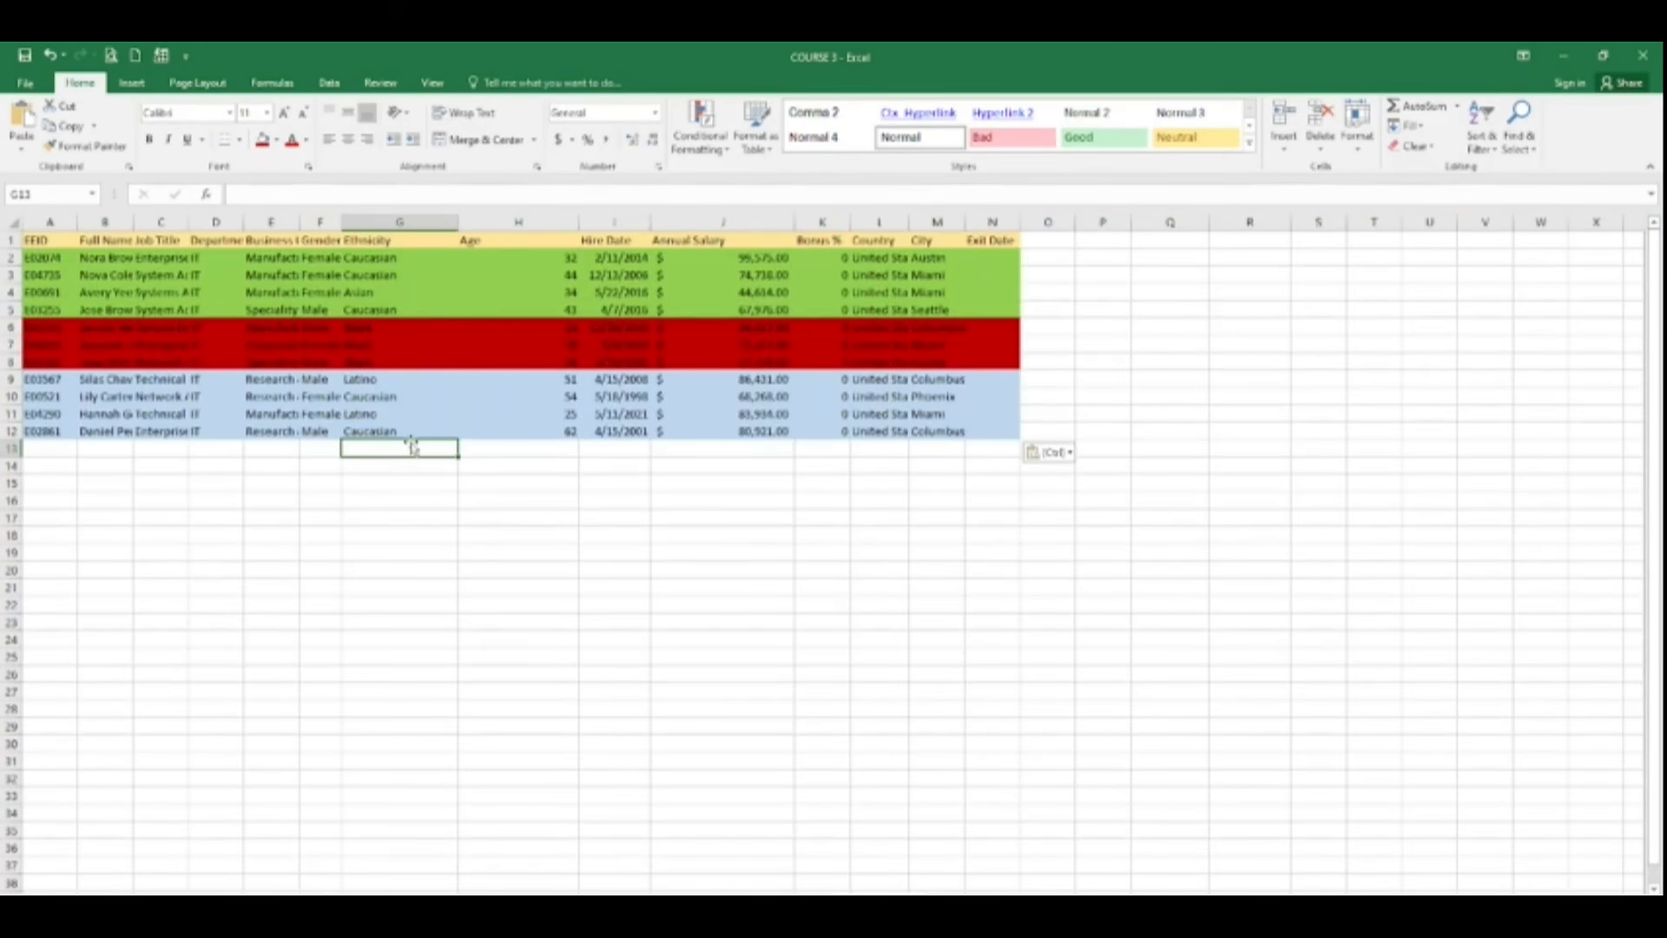